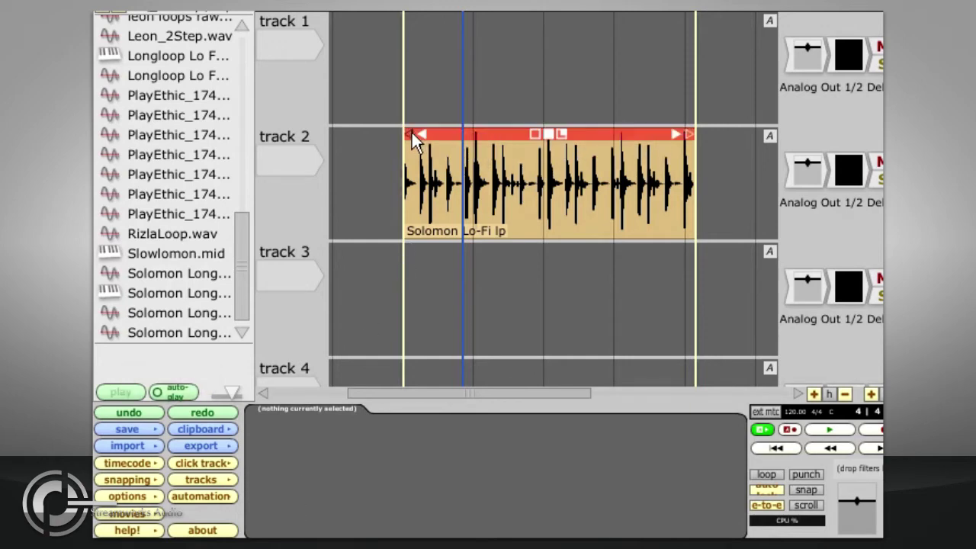
# - Trim the Solomon Lo-Fi lp clip's start, split it, and delete both pieces
pyautogui.moveTo(412, 132); pyautogui.dragTo(454, 134)
pyautogui.press('s')
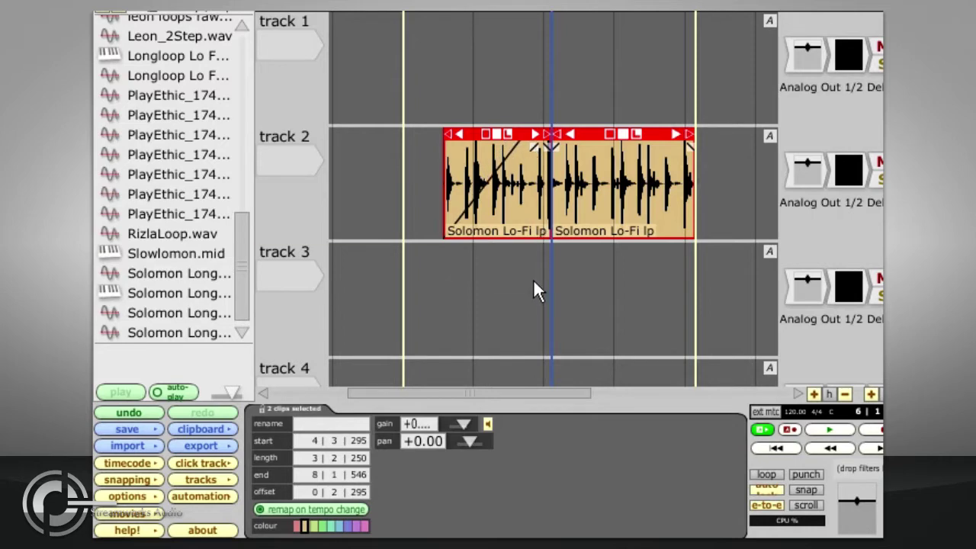
pyautogui.press('Delete')
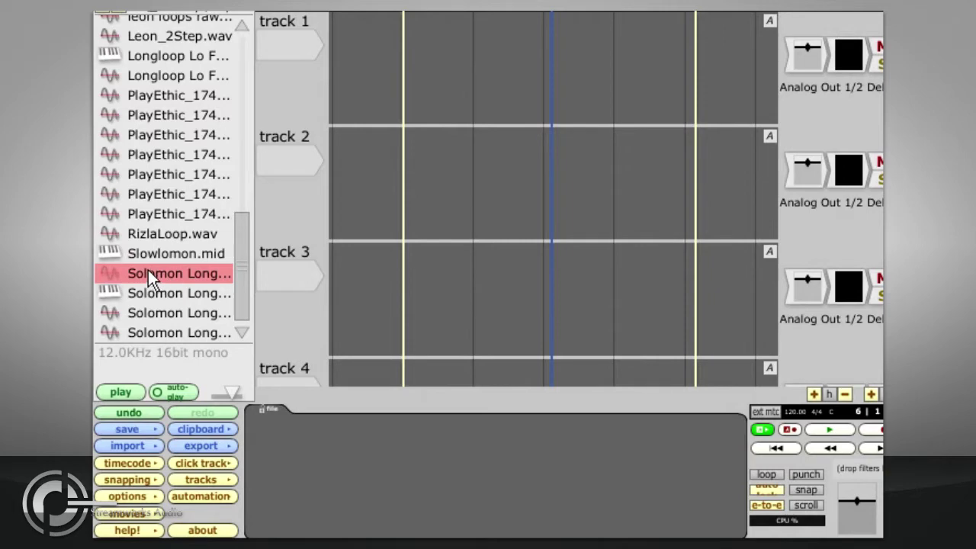
# - Drop Solomon Longloop 12(2) onto track 2, position it, and copy it down to track 3
pyautogui.moveTo(147, 270); pyautogui.dragTo(421, 183)
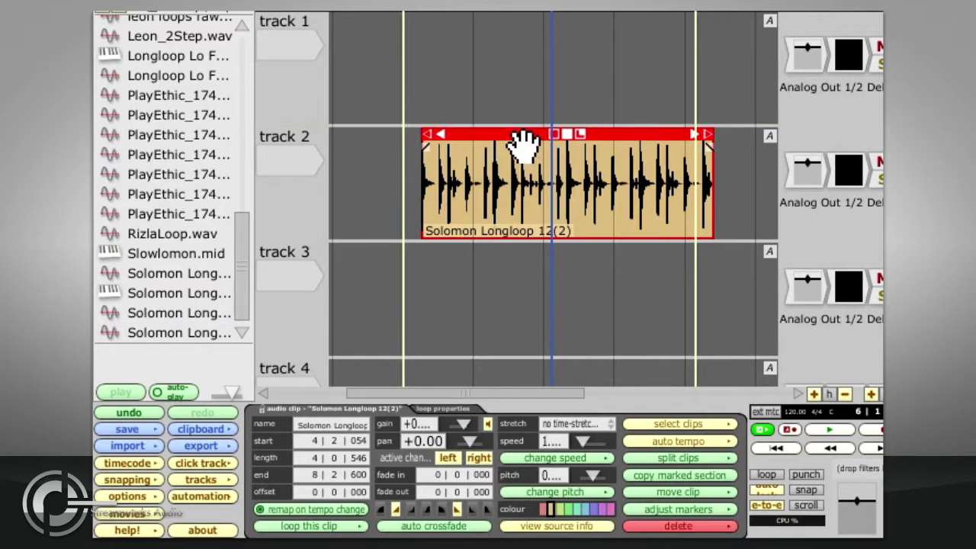
pyautogui.moveTo(523, 145)
pyautogui.mouseDown()
pyautogui.moveTo(464, 153)
pyautogui.moveTo(562, 144)
pyautogui.moveTo(483, 150)
pyautogui.moveTo(506, 150)
pyautogui.mouseUp()
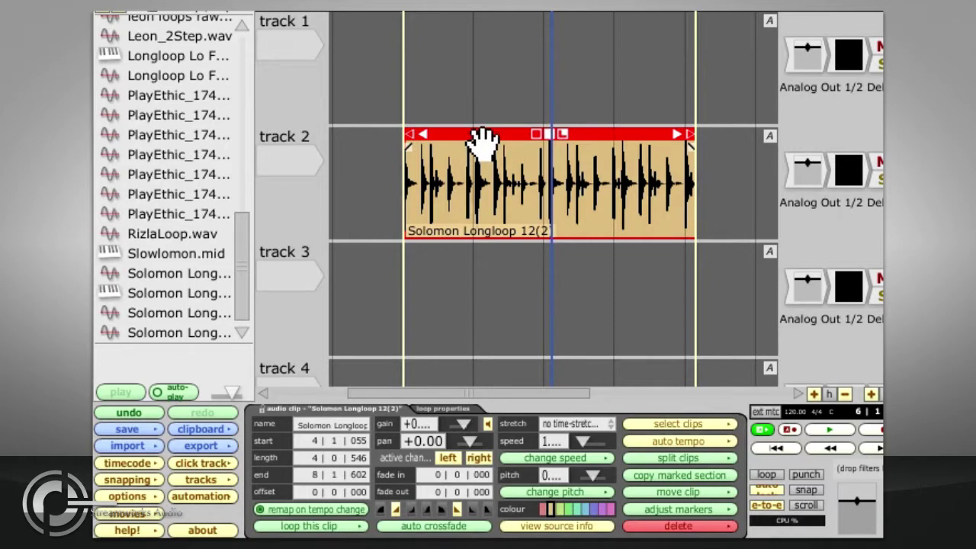
pyautogui.moveTo(484, 146); pyautogui.dragTo(485, 276)
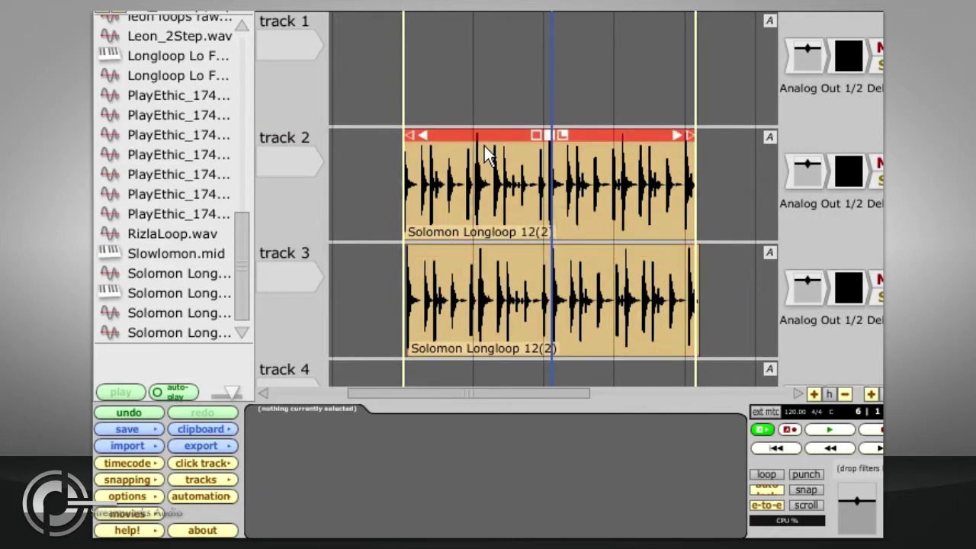
# - Delete the track 3 copy and try trimming the track 2 loop's start
pyautogui.click(505, 263)
pyautogui.press('Delete')
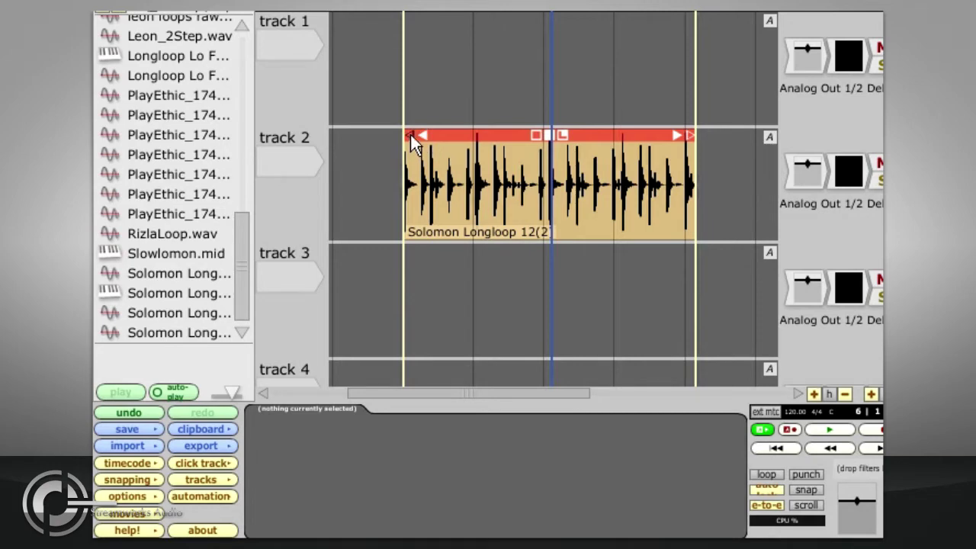
pyautogui.moveTo(410, 134); pyautogui.dragTo(499, 128)
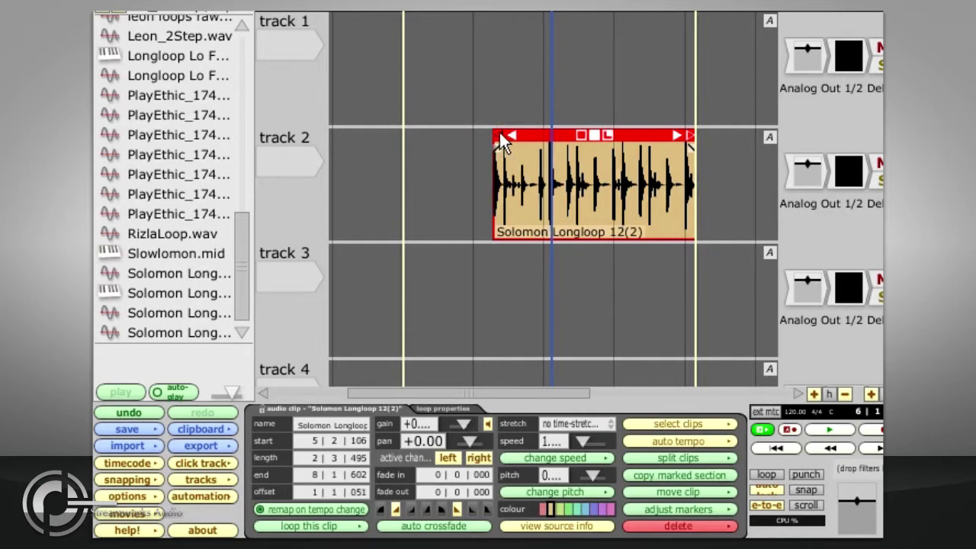
pyautogui.moveTo(499, 135); pyautogui.dragTo(448, 183)
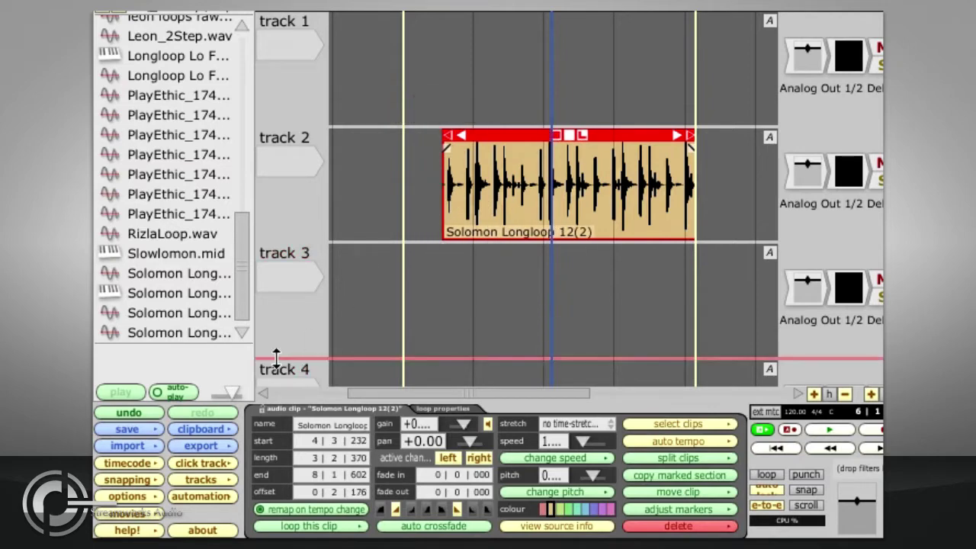
# - Check the audible trimming setting, try trimming and moving the loop, then undo to full length
pyautogui.click(156, 499)
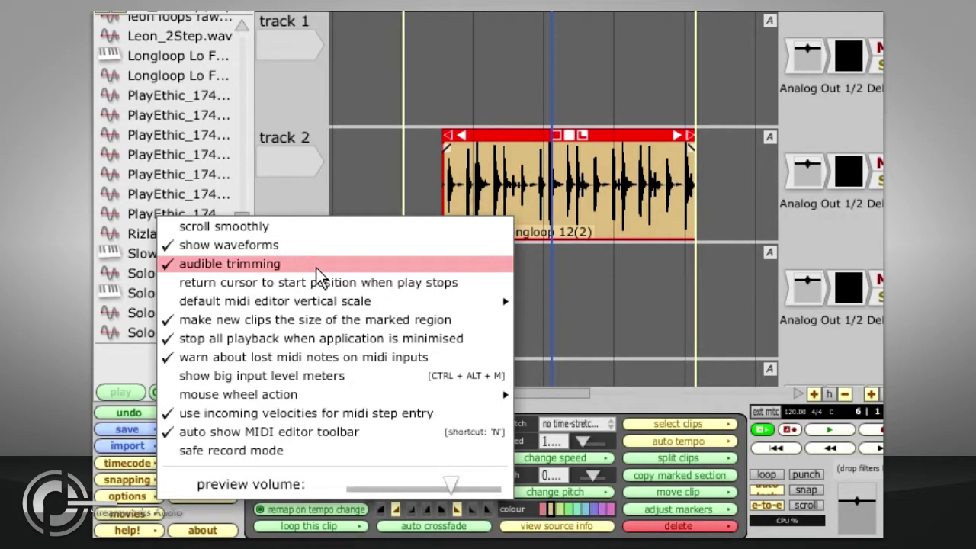
pyautogui.click(600, 138)
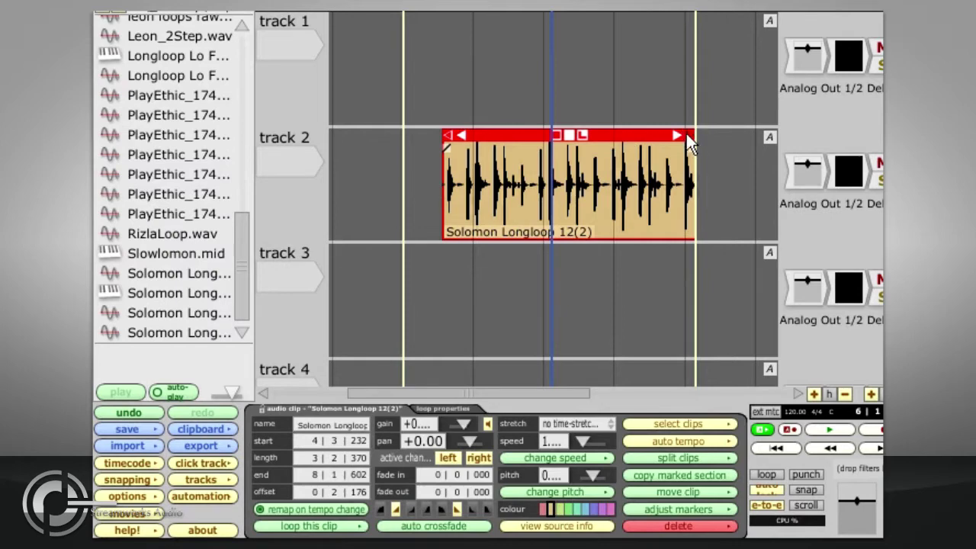
pyautogui.moveTo(686, 136); pyautogui.dragTo(560, 135)
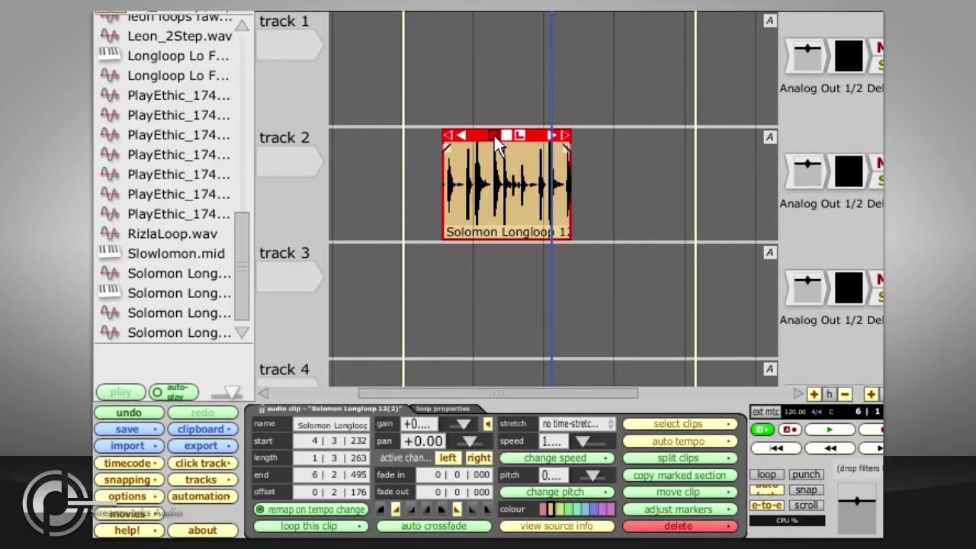
pyautogui.moveTo(494, 136); pyautogui.dragTo(439, 133)
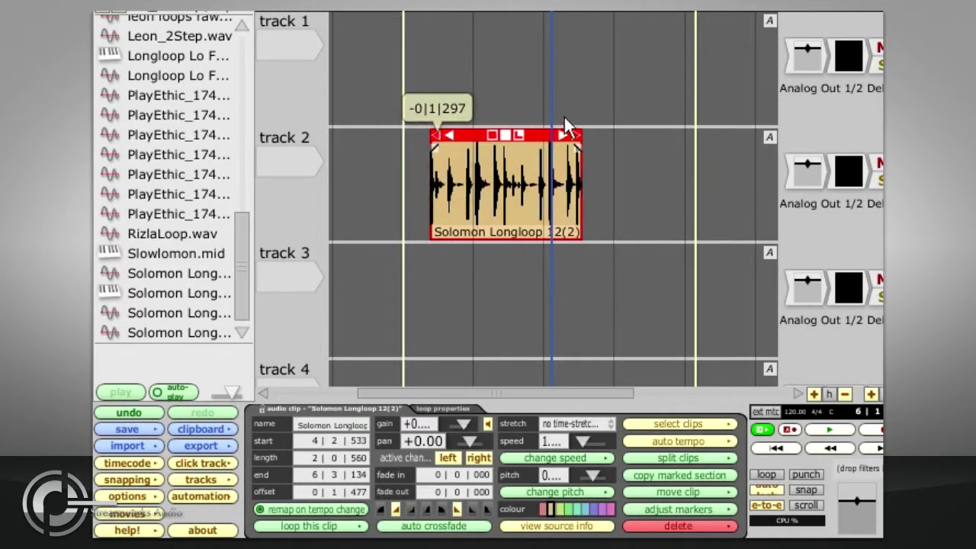
pyautogui.moveTo(573, 130)
pyautogui.mouseDown()
pyautogui.moveTo(621, 136)
pyautogui.moveTo(576, 140)
pyautogui.mouseUp()
pyautogui.moveTo(492, 135); pyautogui.dragTo(569, 128)
pyautogui.hotkey('ctrl', 'z')
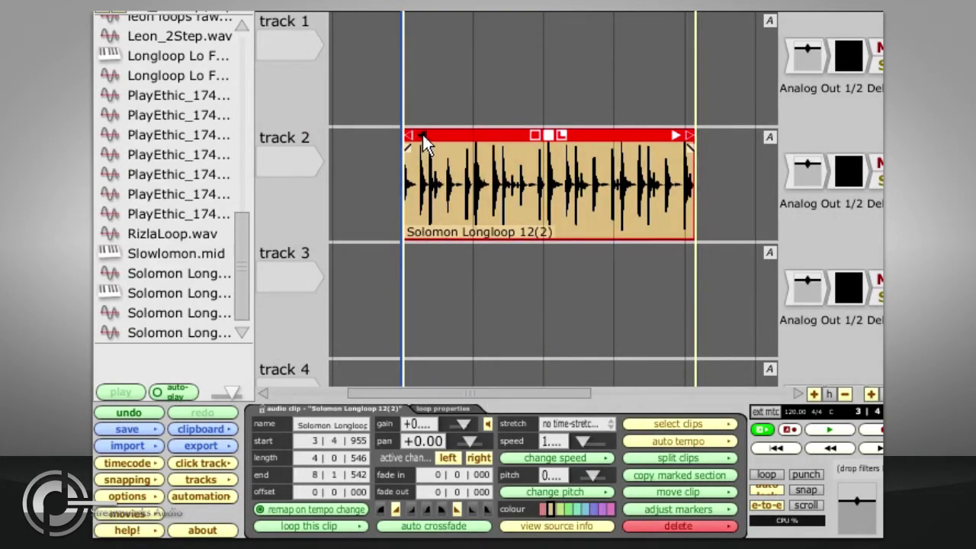
# - Trim both loop ends so the clip starts at 4|1|000 with length 4|0|546
pyautogui.moveTo(422, 134); pyautogui.dragTo(470, 135)
pyautogui.moveTo(673, 134); pyautogui.dragTo(565, 135)
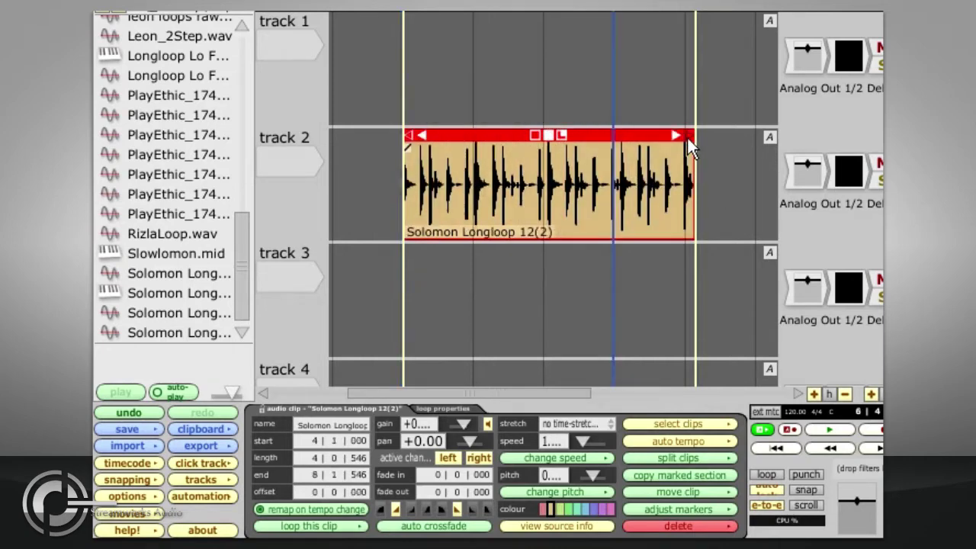
pyautogui.moveTo(689, 137); pyautogui.dragTo(757, 131)
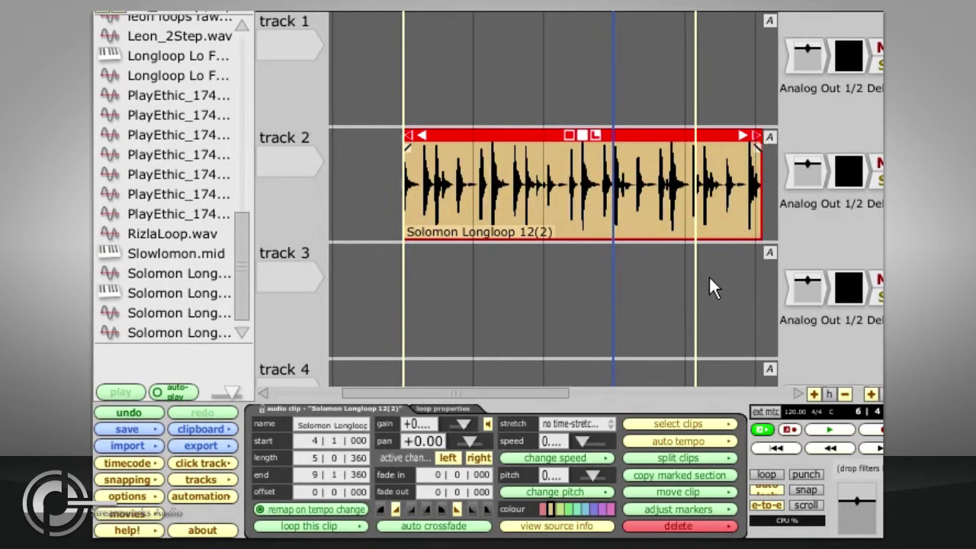
pyautogui.moveTo(428, 267); pyautogui.dragTo(408, 262)
pyautogui.press('space')
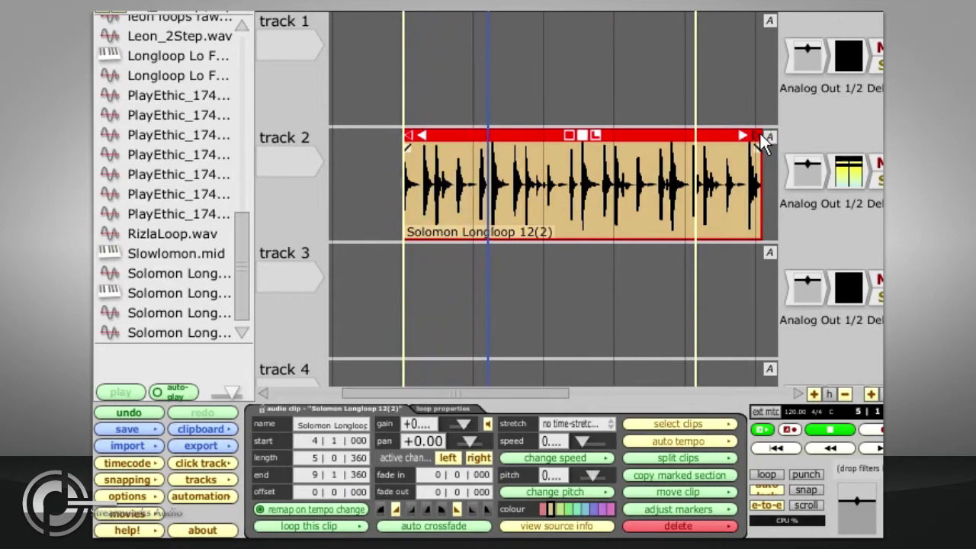
pyautogui.moveTo(758, 135); pyautogui.dragTo(647, 144)
pyautogui.moveTo(436, 271); pyautogui.dragTo(408, 269)
pyautogui.moveTo(645, 136); pyautogui.dragTo(585, 147)
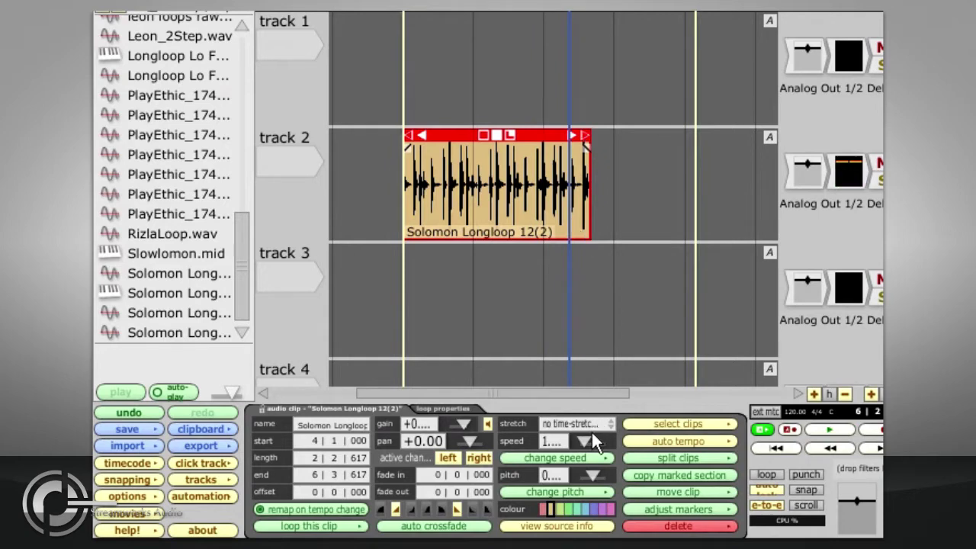
pyautogui.moveTo(586, 135); pyautogui.dragTo(688, 145)
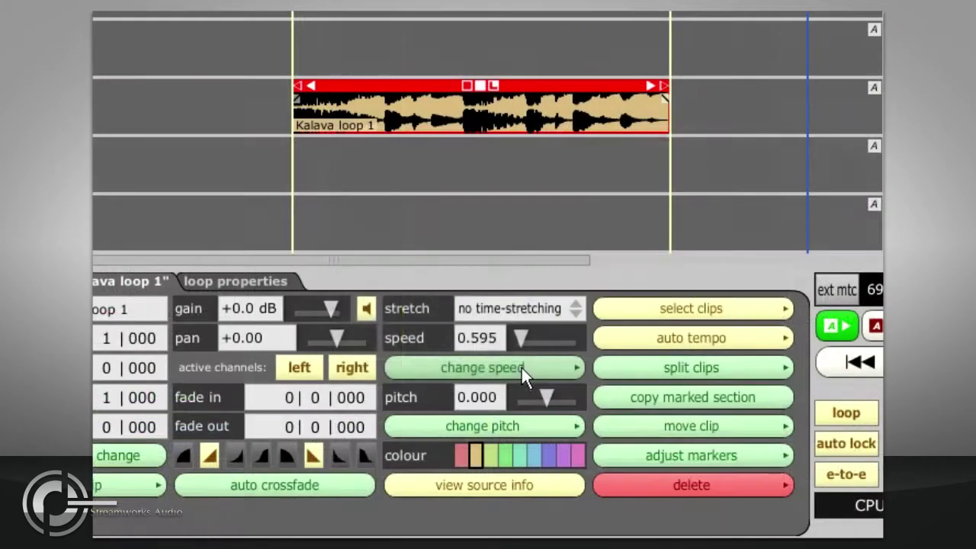
pyautogui.click(525, 369)
pyautogui.click(493, 271)
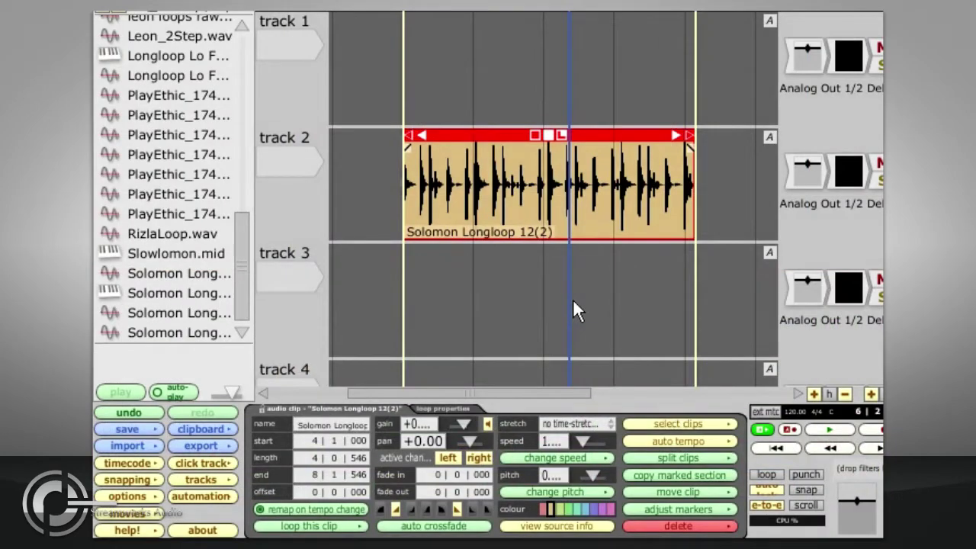
# - Set transient time-stretching and stretch the loop to 5|0|360, ending at 9|1|360
pyautogui.click(590, 425)
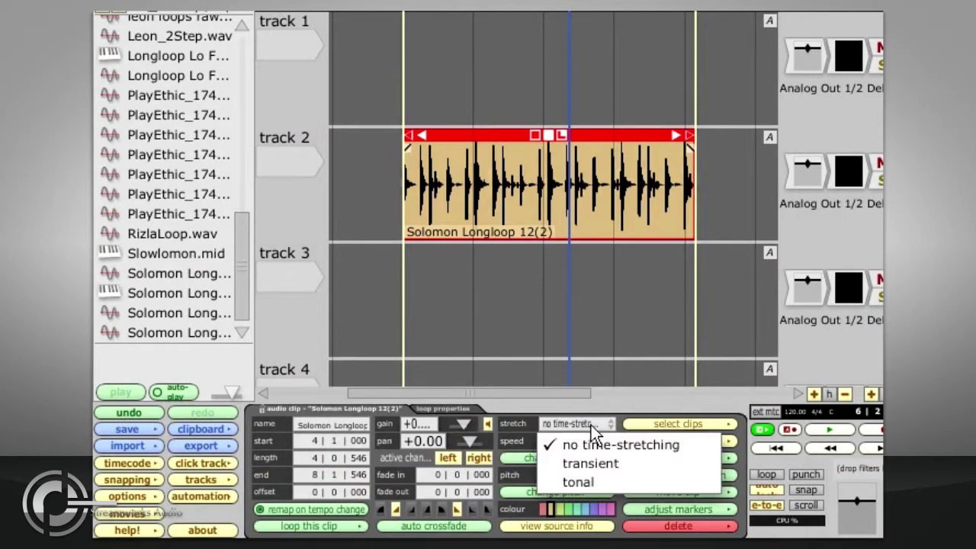
pyautogui.click(646, 463)
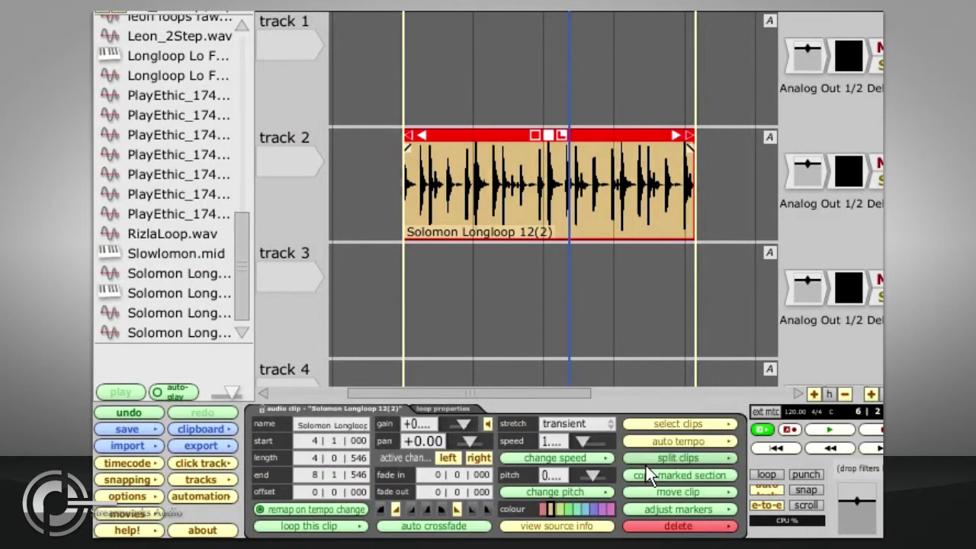
pyautogui.moveTo(690, 140); pyautogui.dragTo(621, 138)
pyautogui.press('space')
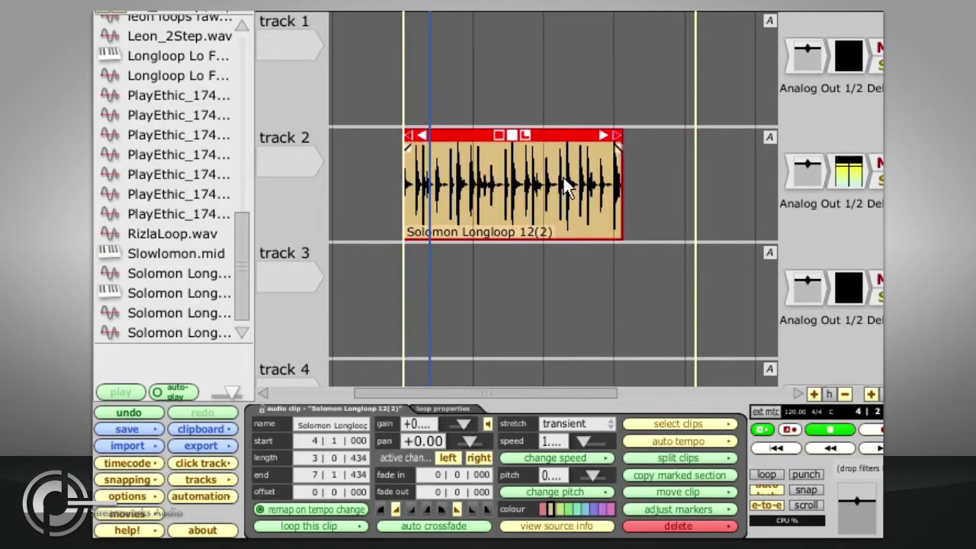
pyautogui.moveTo(615, 135); pyautogui.dragTo(590, 140)
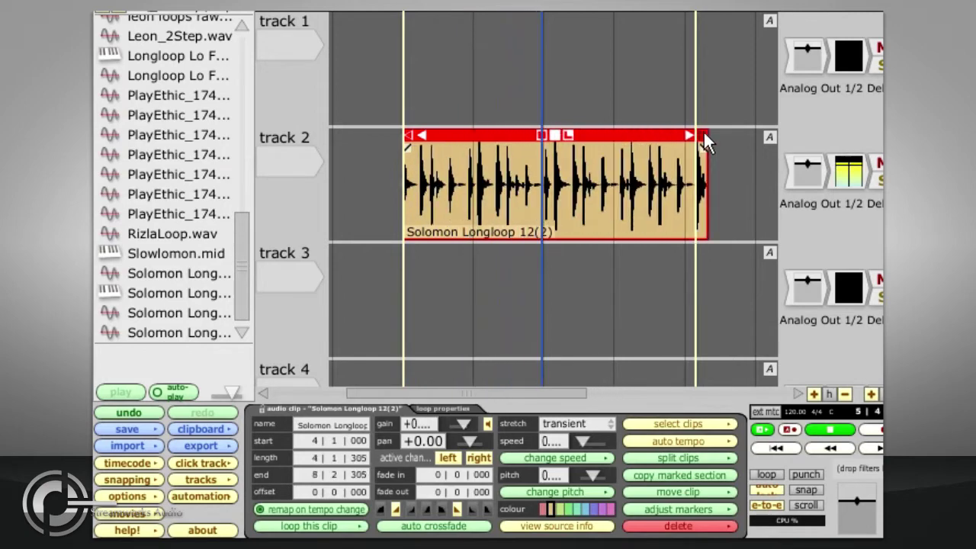
pyautogui.moveTo(703, 134); pyautogui.dragTo(755, 131)
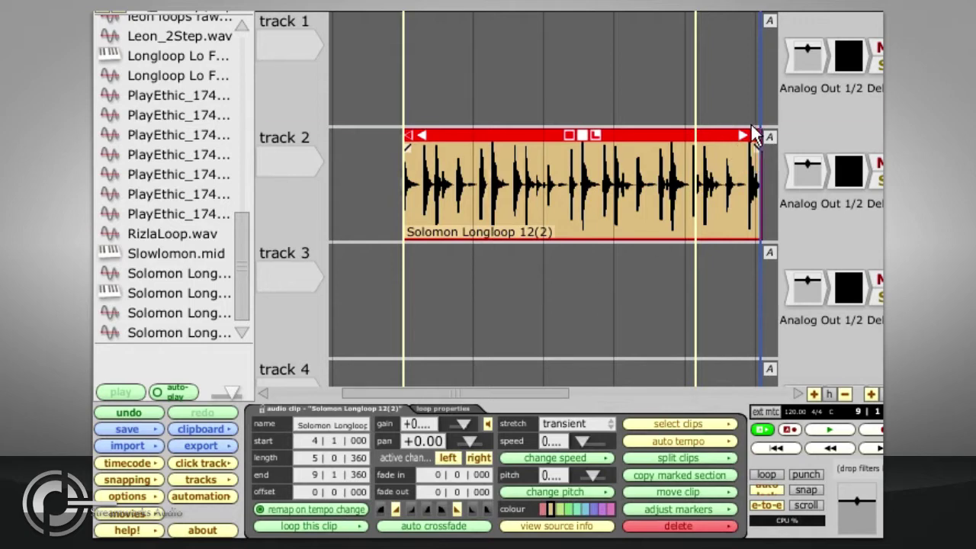
# - Compress the stretched clip to 4|0|726 and play the loop from near its start
pyautogui.moveTo(753, 134); pyautogui.dragTo(691, 145)
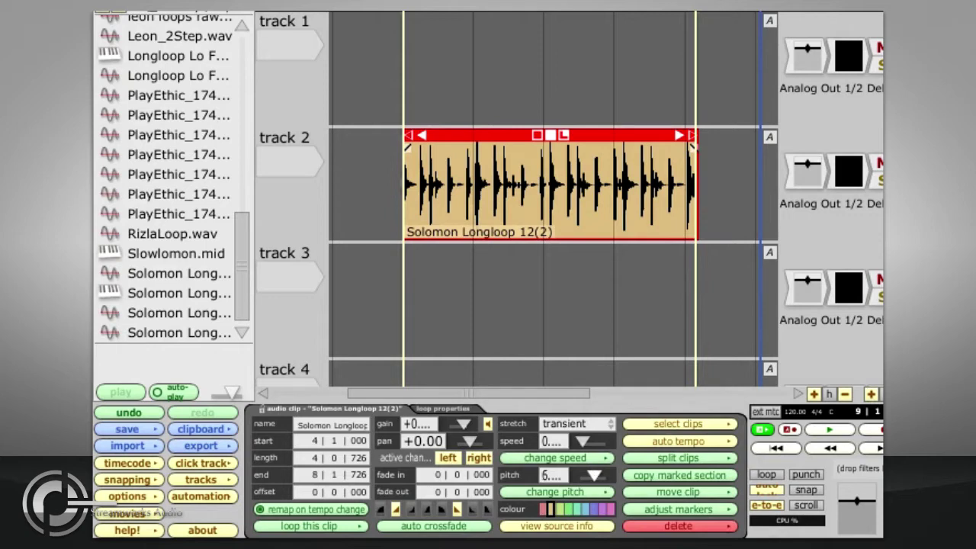
pyautogui.click(390, 263)
pyautogui.press('space')
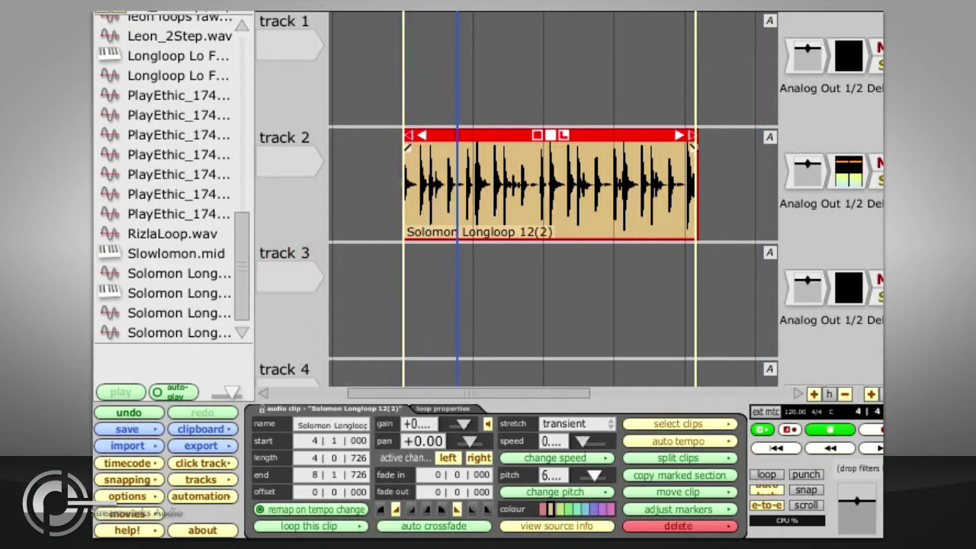
# - Raise the clip's pitch to 13, reset it to original pitch, and turn snapping on
pyautogui.moveTo(594, 475); pyautogui.dragTo(594, 473)
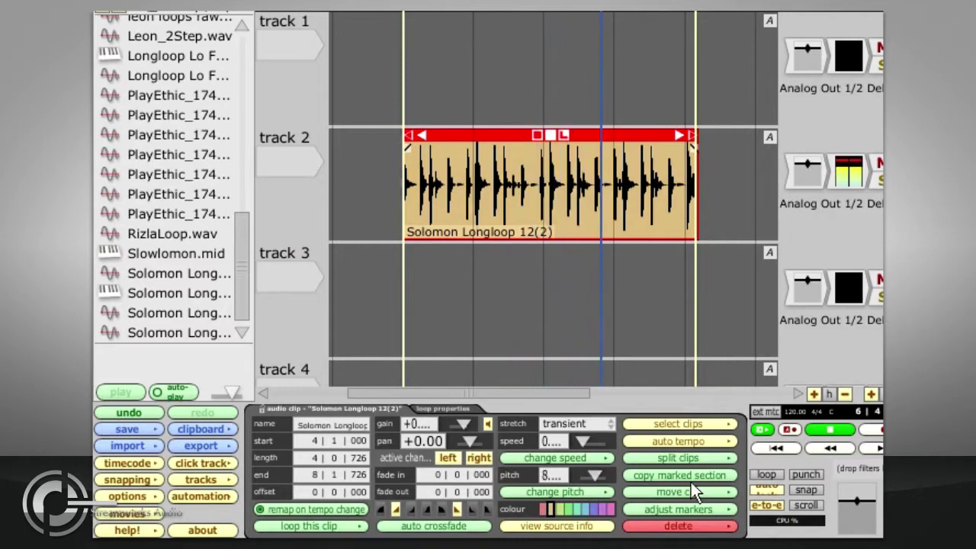
pyautogui.moveTo(594, 476); pyautogui.dragTo(595, 469)
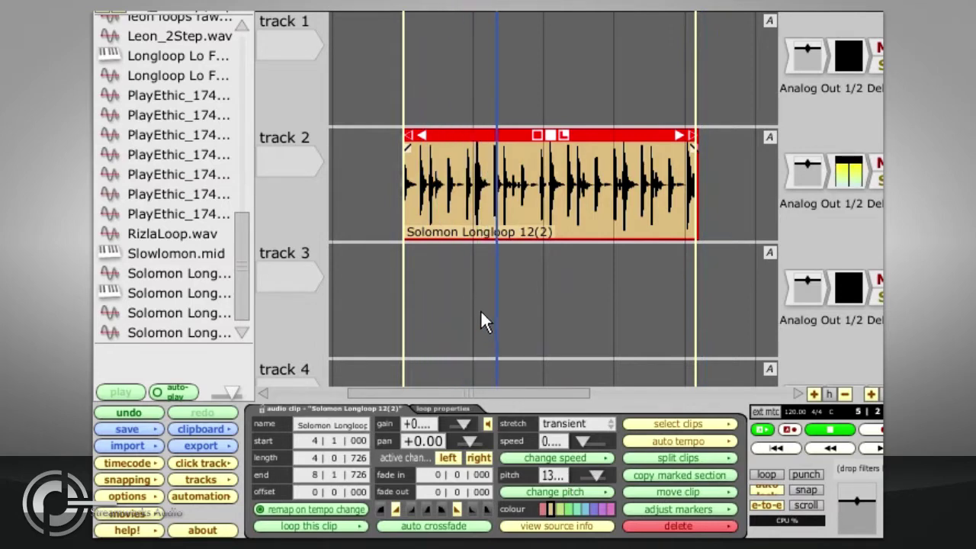
pyautogui.click(573, 491)
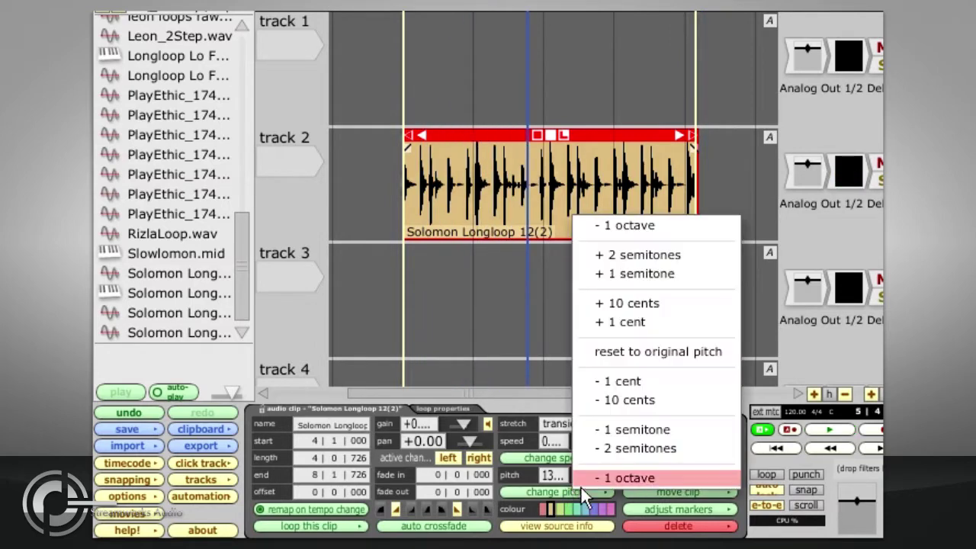
pyautogui.click(597, 352)
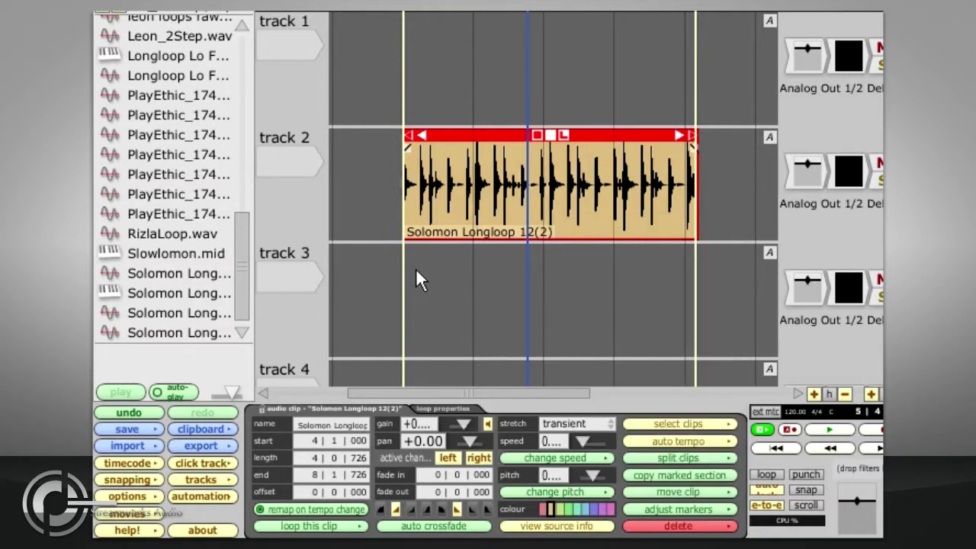
pyautogui.press('s')
# - Trim the loop's end and split it, selecting the second piece at 5|1|947–7|1|119
pyautogui.moveTo(693, 139)
pyautogui.mouseDown()
pyautogui.moveTo(577, 145)
pyautogui.moveTo(640, 134)
pyautogui.moveTo(603, 139)
pyautogui.moveTo(621, 138)
pyautogui.moveTo(610, 132)
pyautogui.mouseUp()
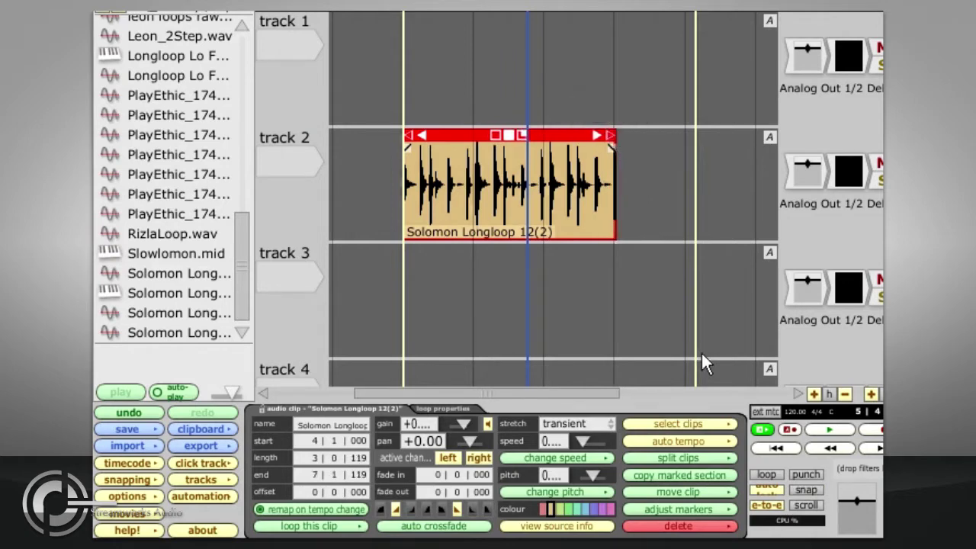
pyautogui.click(687, 460)
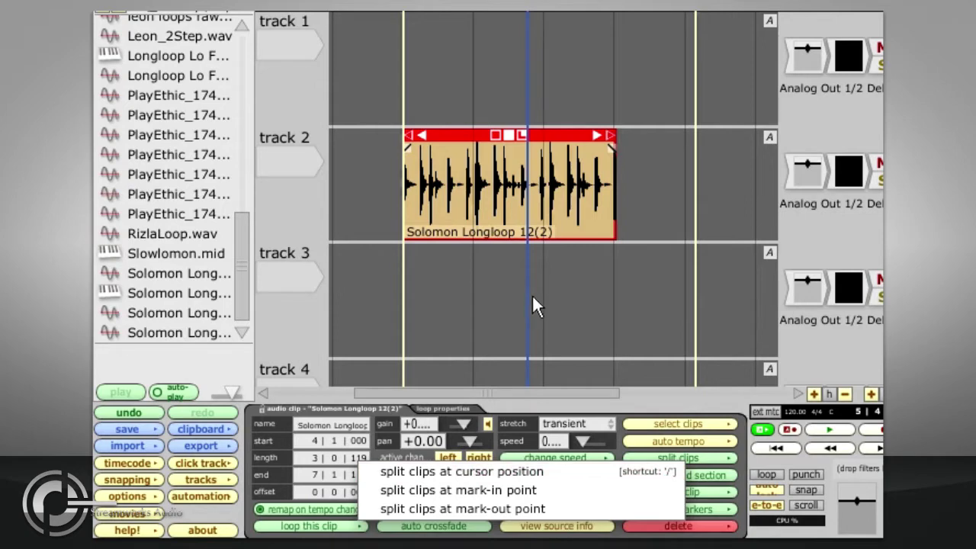
pyautogui.moveTo(507, 298); pyautogui.dragTo(490, 290)
pyautogui.press('/')
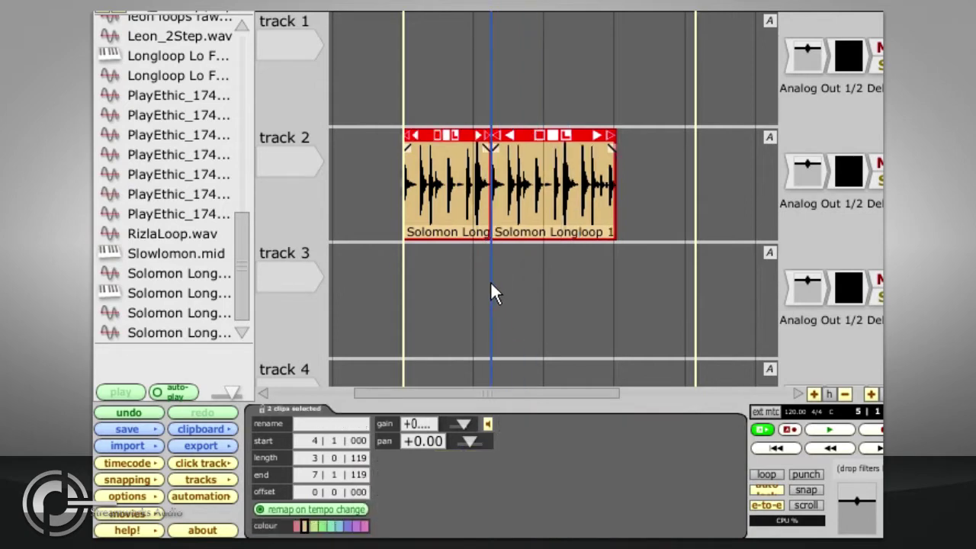
pyautogui.click(540, 144)
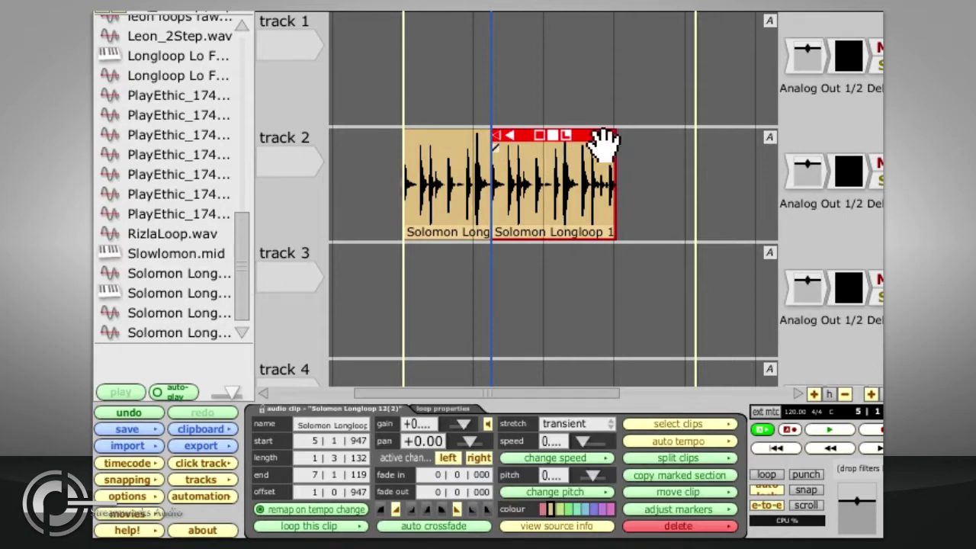
# - Move the second piece to track 3, loop both pieces across the range, then delete the track 3 clip
pyautogui.press('Down')
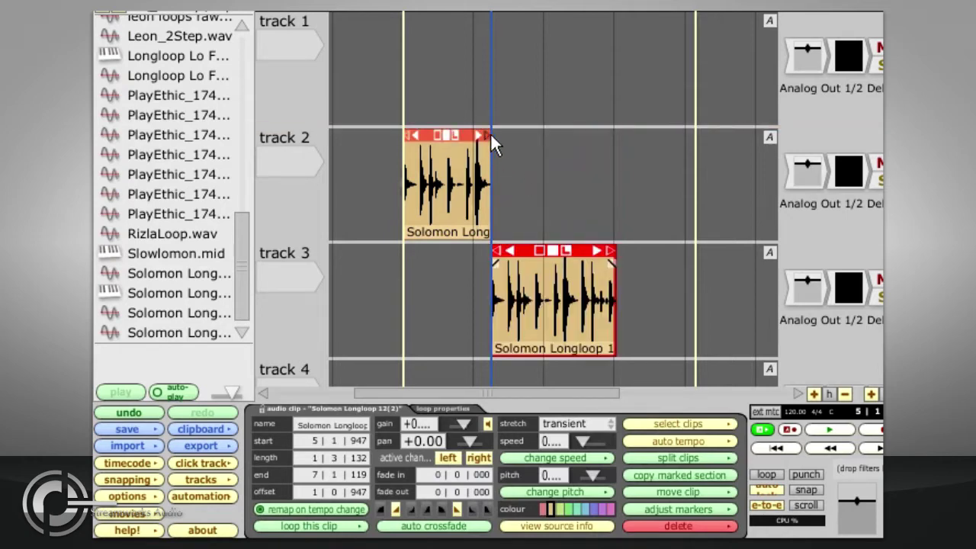
pyautogui.moveTo(491, 134); pyautogui.dragTo(689, 136)
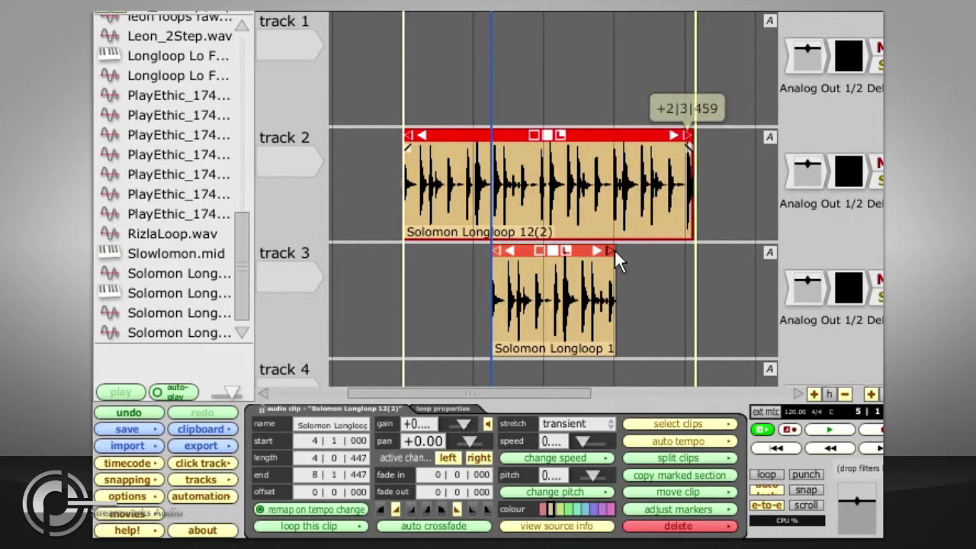
pyautogui.moveTo(612, 250); pyautogui.dragTo(688, 249)
pyautogui.moveTo(493, 250); pyautogui.dragTo(404, 255)
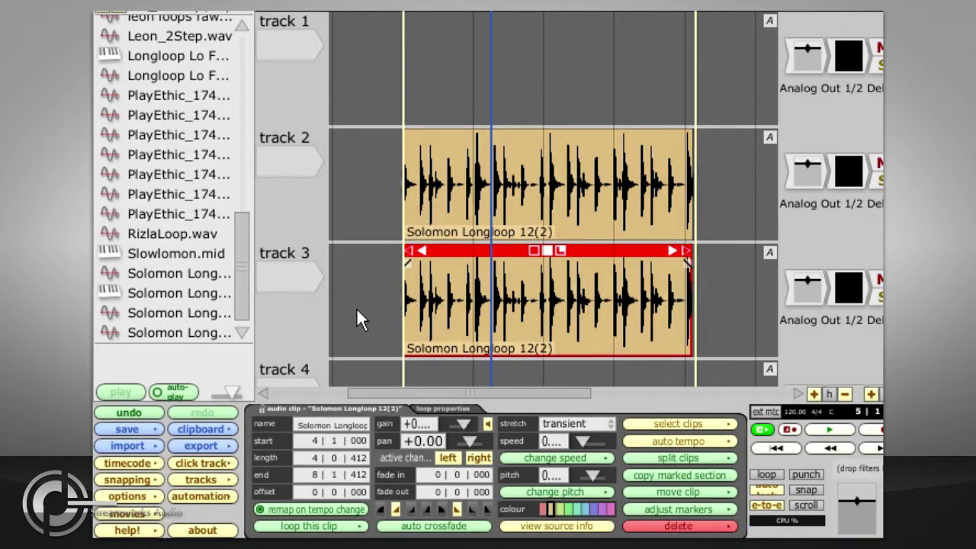
pyautogui.press('Delete')
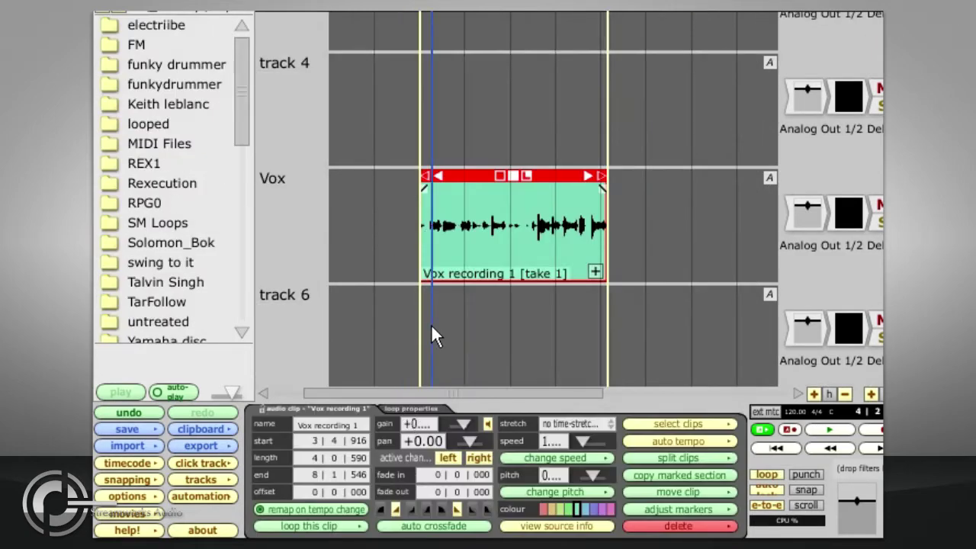
# - Split the Vox recording into three pieces at two playhead positions
pyautogui.moveTo(431, 324); pyautogui.dragTo(458, 321)
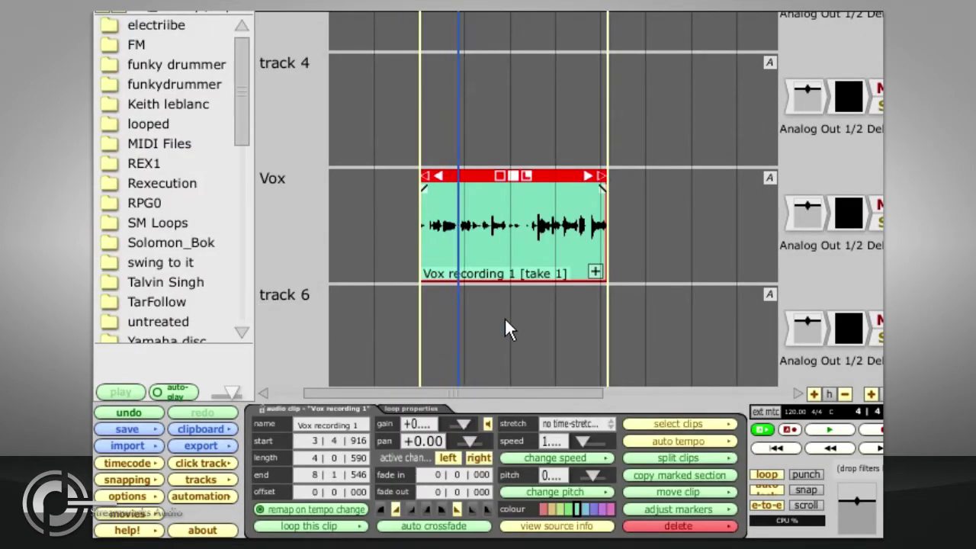
pyautogui.click(594, 272)
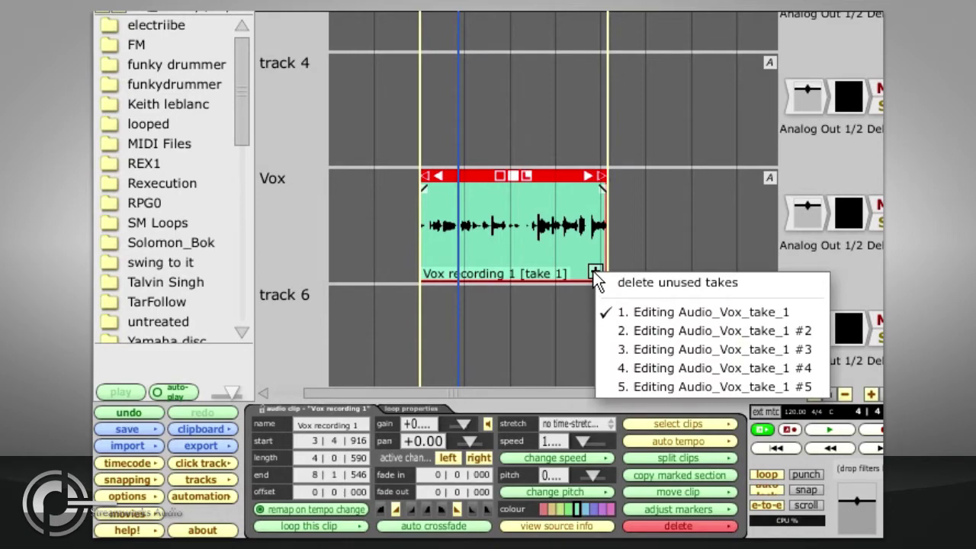
pyautogui.click(540, 309)
pyautogui.moveTo(459, 304); pyautogui.dragTo(458, 283)
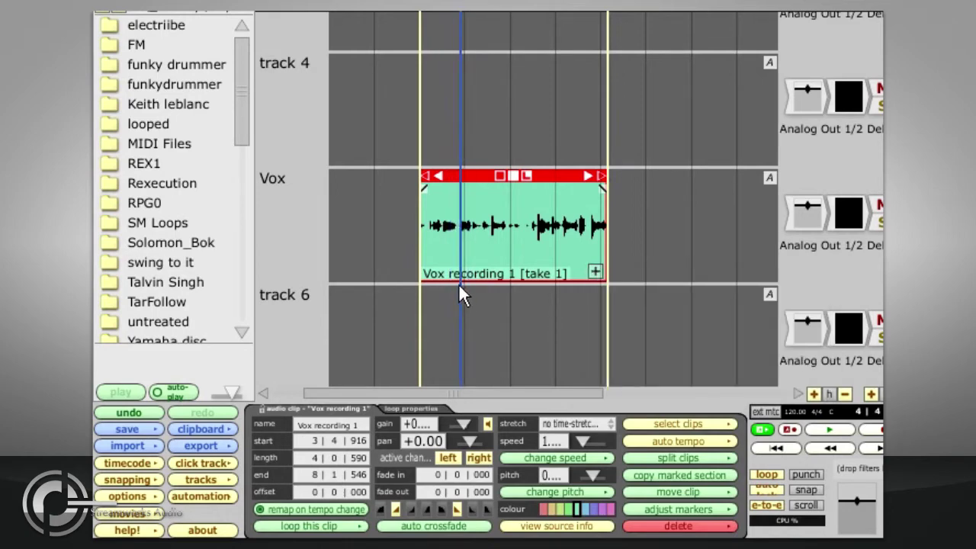
pyautogui.press('s')
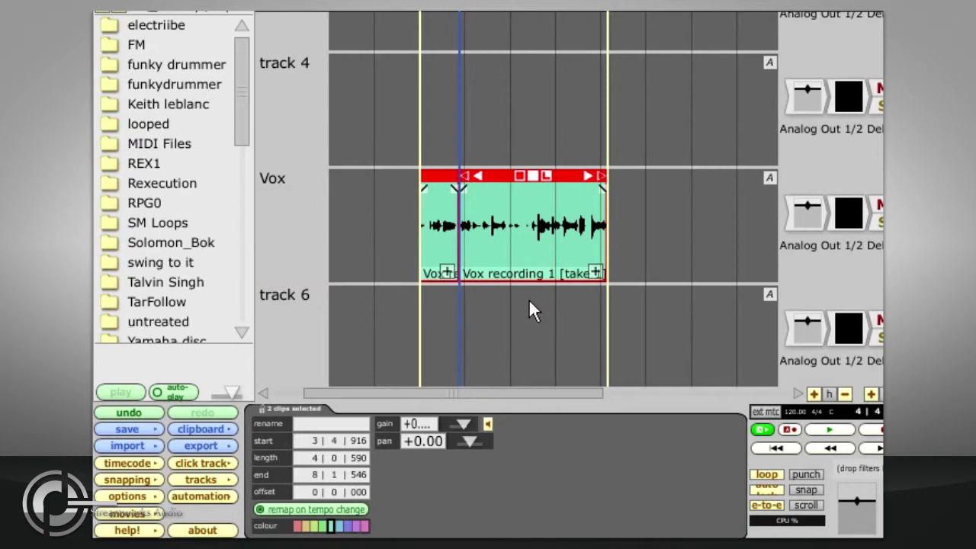
pyautogui.click(527, 299)
pyautogui.press('s')
# - Assign takes #2, #3 and #4 to the first, middle and last Vox pieces
pyautogui.click(447, 268)
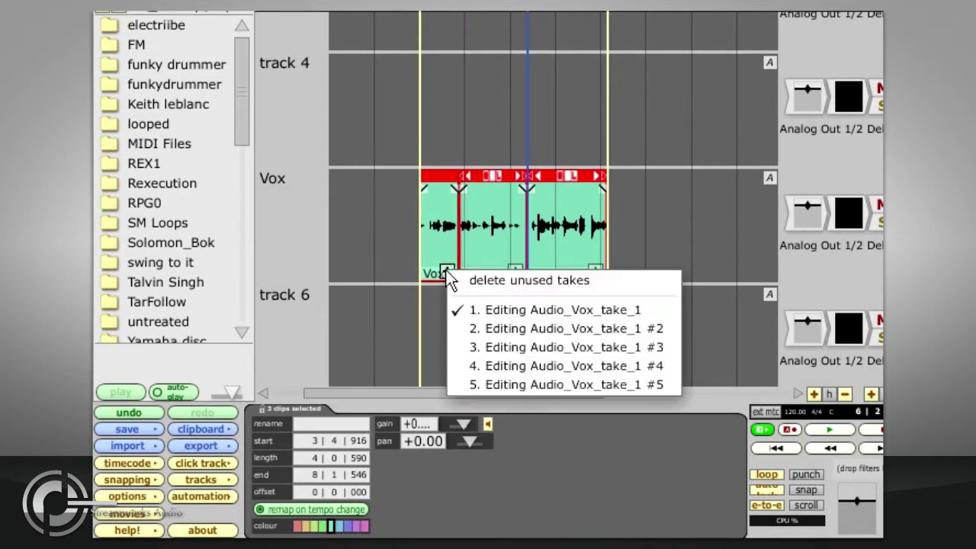
pyautogui.click(495, 326)
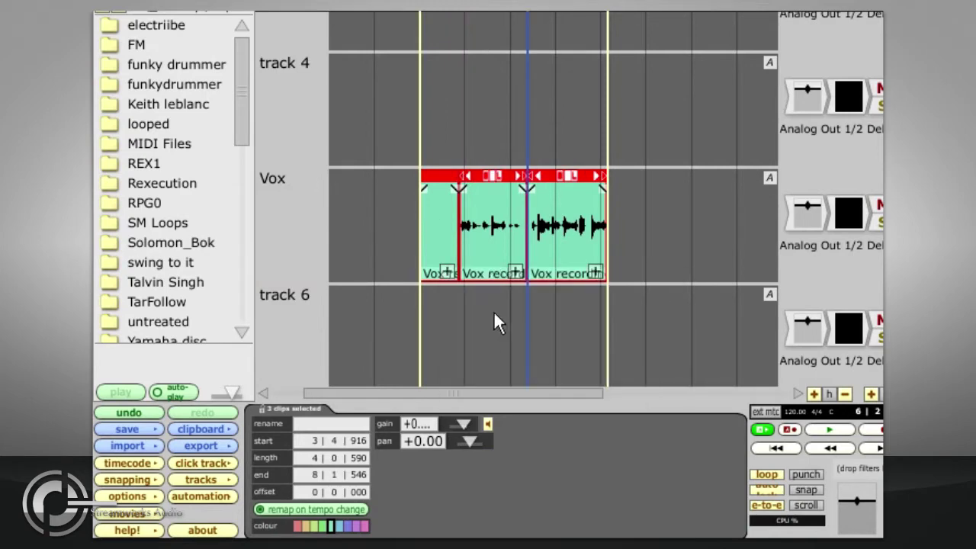
pyautogui.click(515, 272)
pyautogui.click(547, 347)
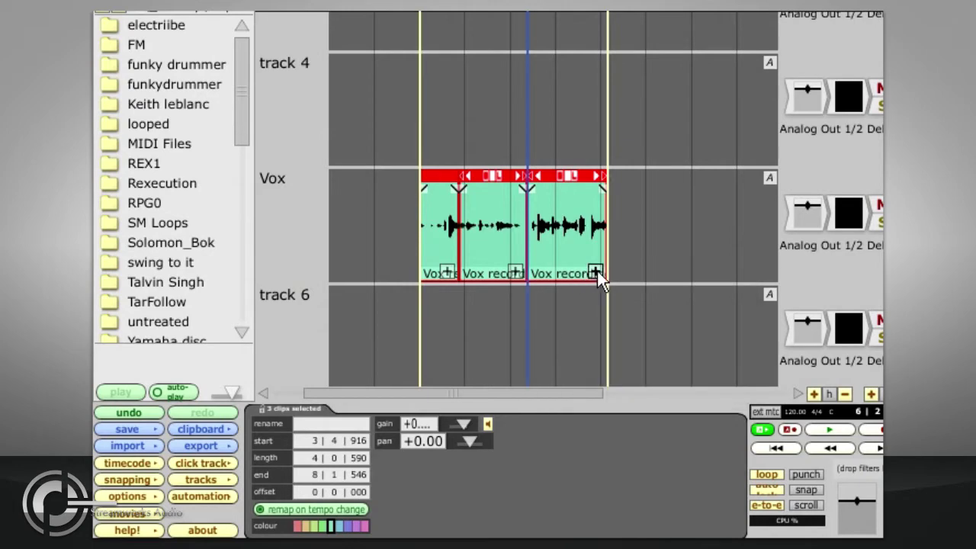
pyautogui.click(596, 272)
pyautogui.click(632, 363)
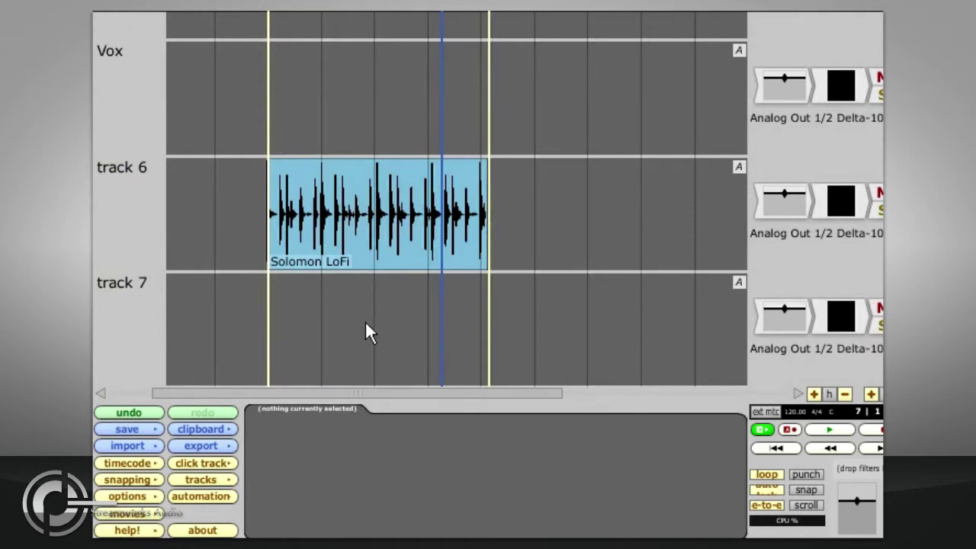
# - Delete the Solomon LoFi clip from track 6 and pick the imported Solomon LoFi file for track 7
pyautogui.click(372, 211)
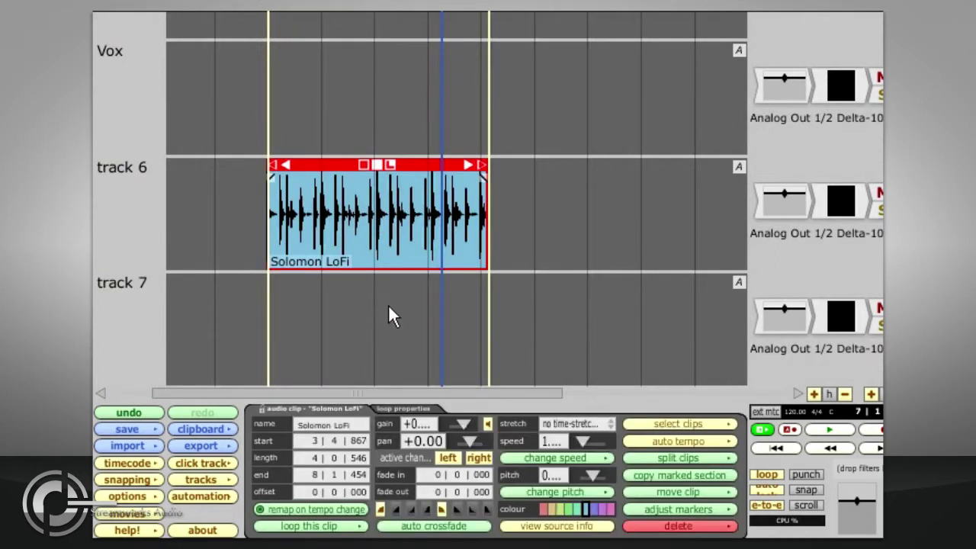
pyautogui.press('Delete')
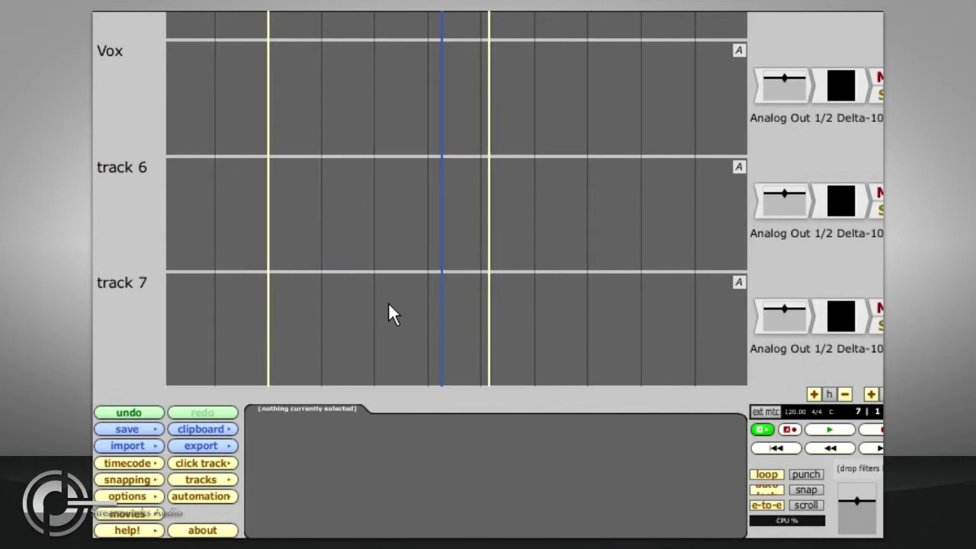
pyautogui.press('Tab')
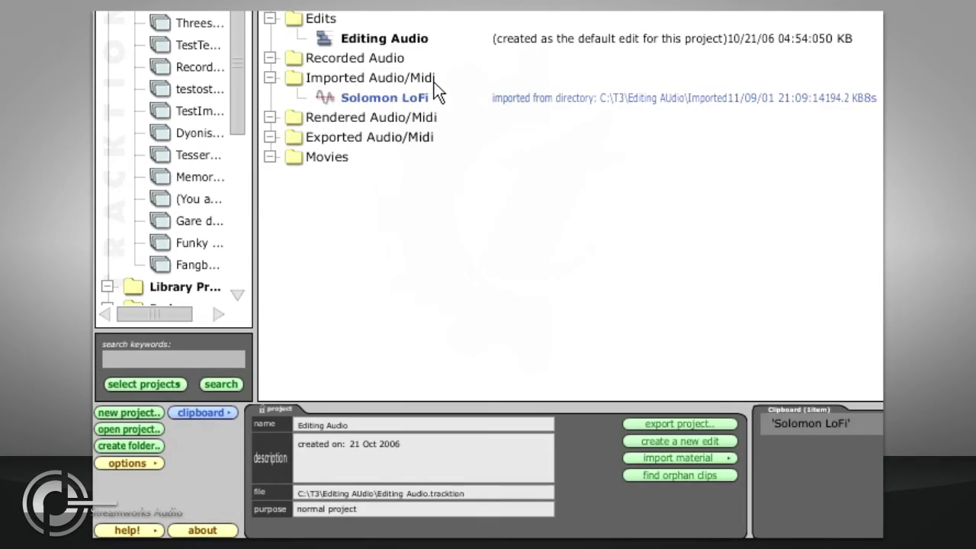
pyautogui.click(413, 98)
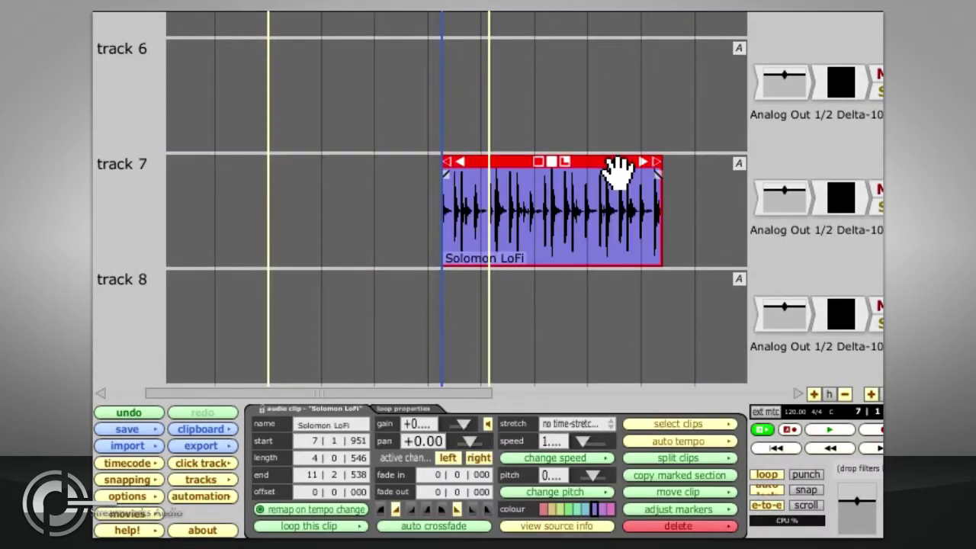
# - Move the Solomon LoFi clip to start at the loop start (4|1|000), keeping its source file
pyautogui.moveTo(616, 172)
pyautogui.mouseDown()
pyautogui.moveTo(492, 205)
pyautogui.moveTo(447, 199)
pyautogui.mouseUp()
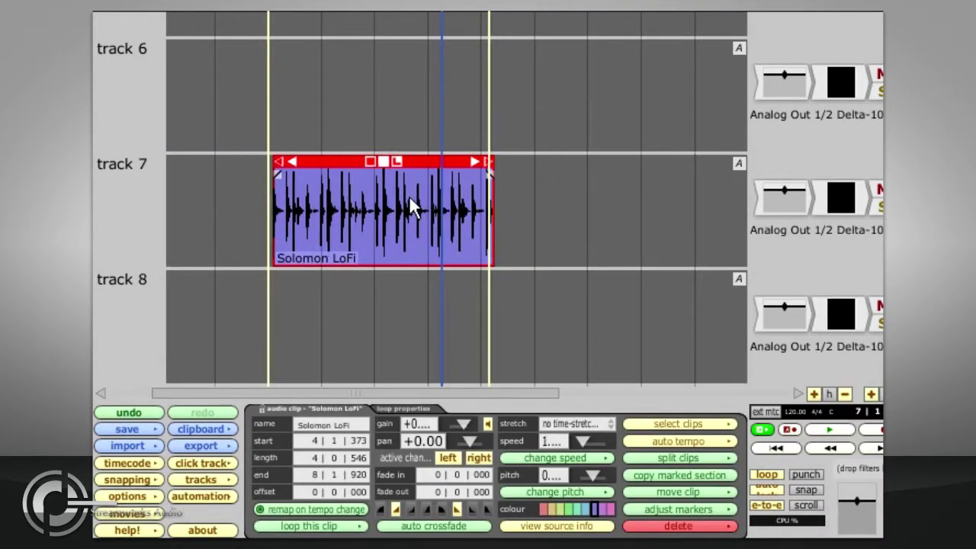
pyautogui.rightClick(332, 216)
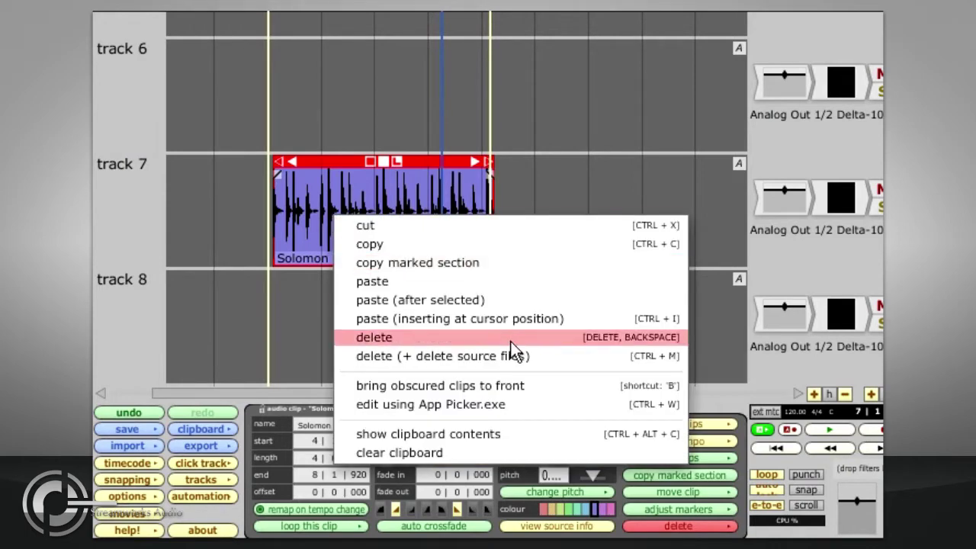
pyautogui.click(580, 358)
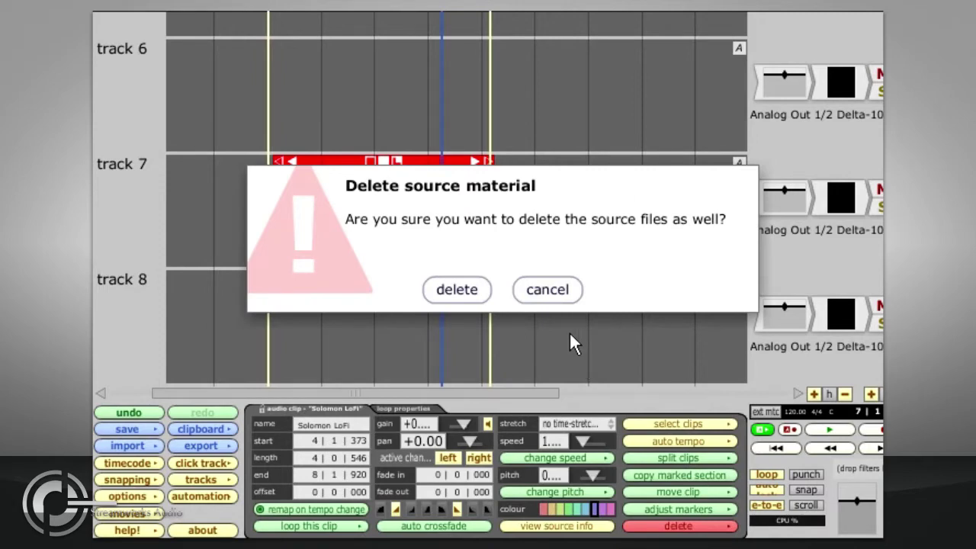
pyautogui.click(553, 295)
# - Align the clip to bar 4, add a 1|3|424 fade-in and 1|3|289 fade-out, and audition
pyautogui.hotkey('ctrl', 'z')
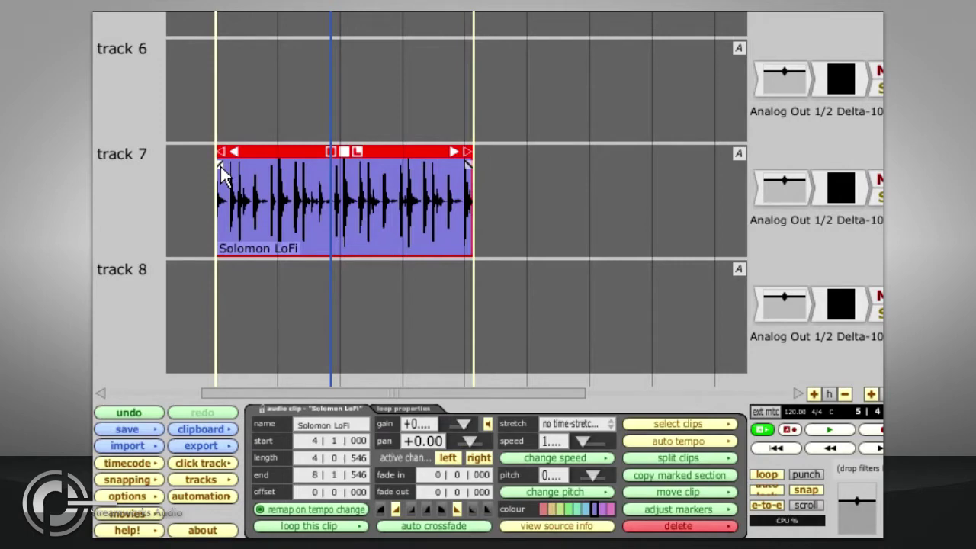
pyautogui.moveTo(221, 170); pyautogui.dragTo(335, 166)
pyautogui.moveTo(467, 164); pyautogui.dragTo(355, 168)
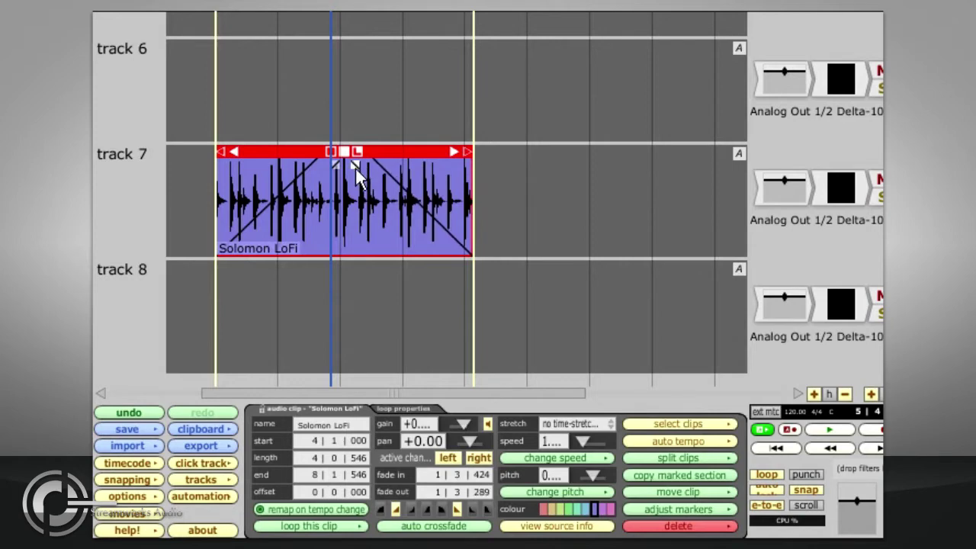
pyautogui.press('space')
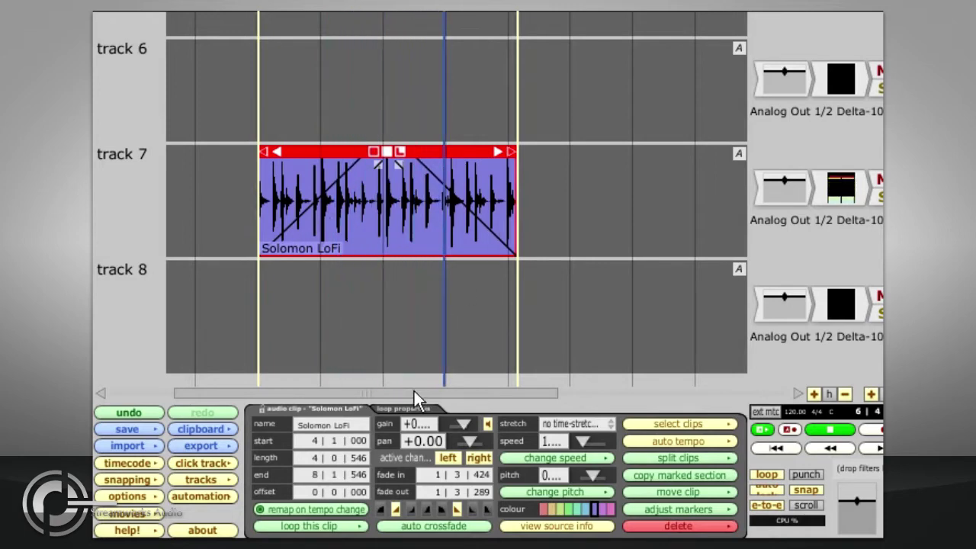
# - Change the fade curve shapes, giving the fade-out a curved shape
pyautogui.click(411, 509)
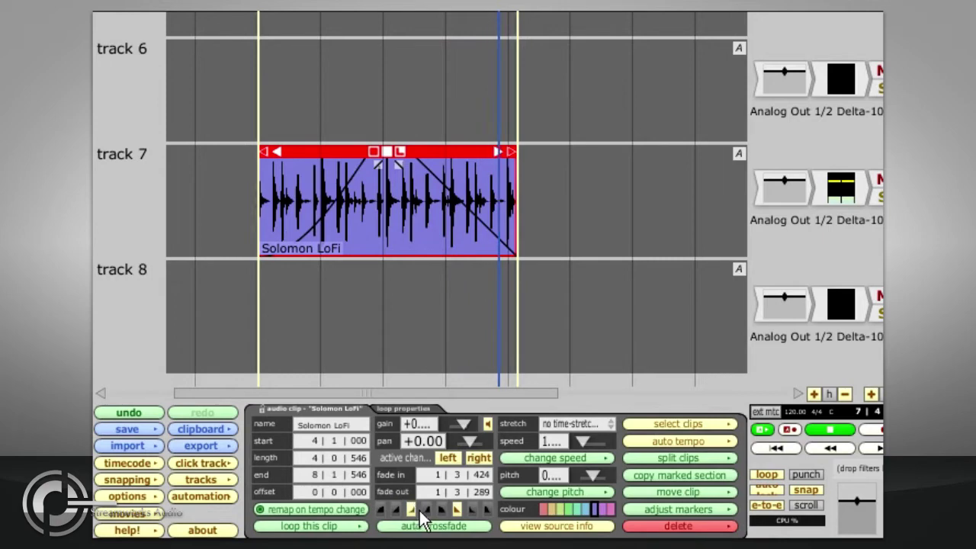
pyautogui.click(442, 509)
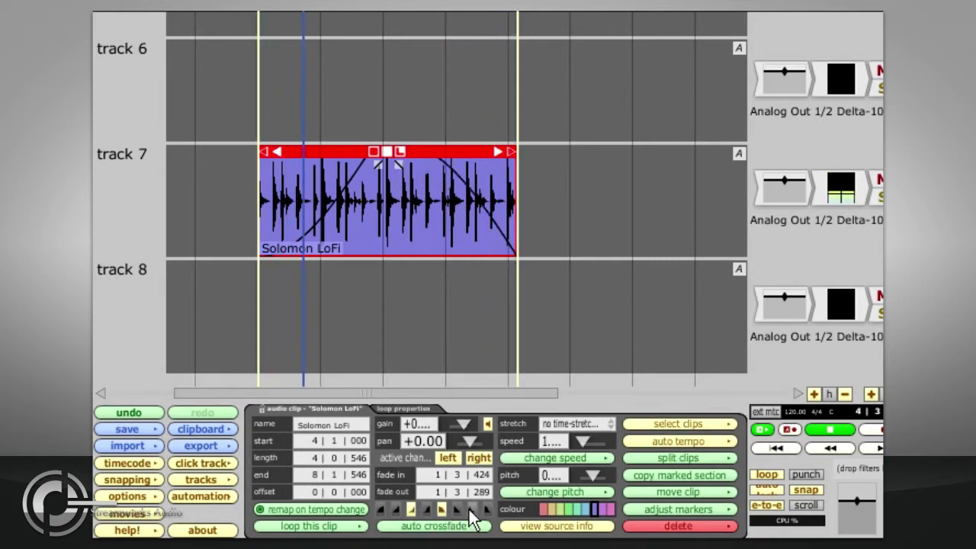
pyautogui.click(471, 511)
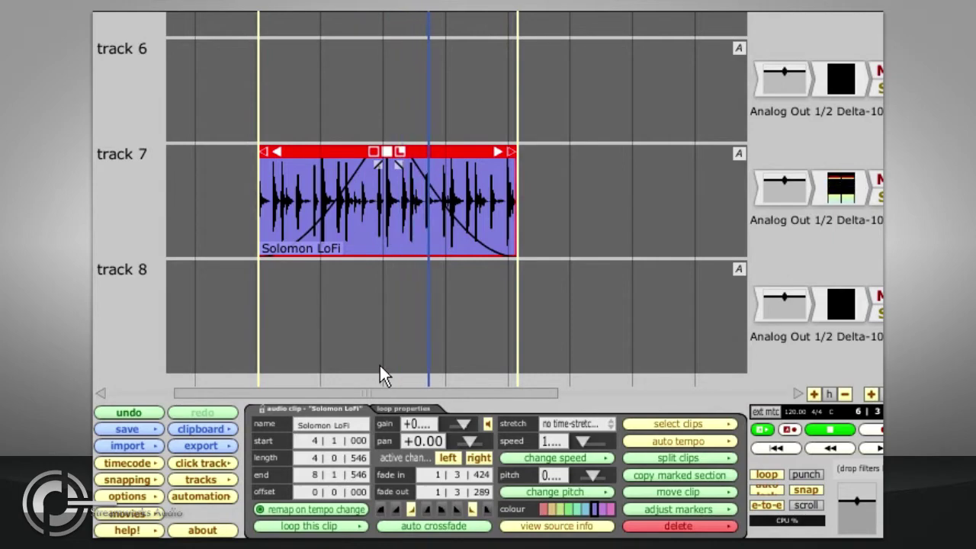
# - Copy the Solomon LoFi clip to overlap the original, auto-crossfade them, and lengthen the copy's fade-in to 2|3|583
pyautogui.moveTo(349, 156); pyautogui.dragTo(521, 156)
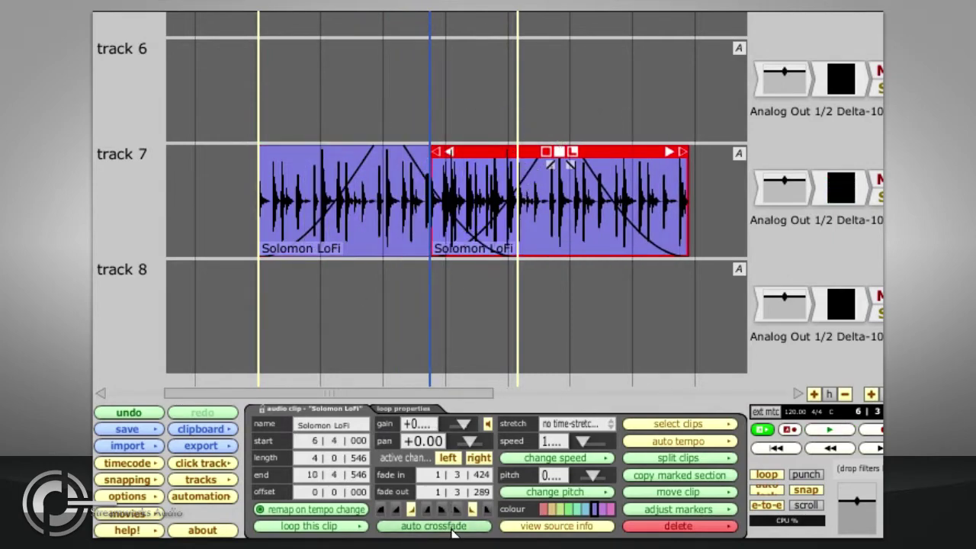
pyautogui.click(451, 527)
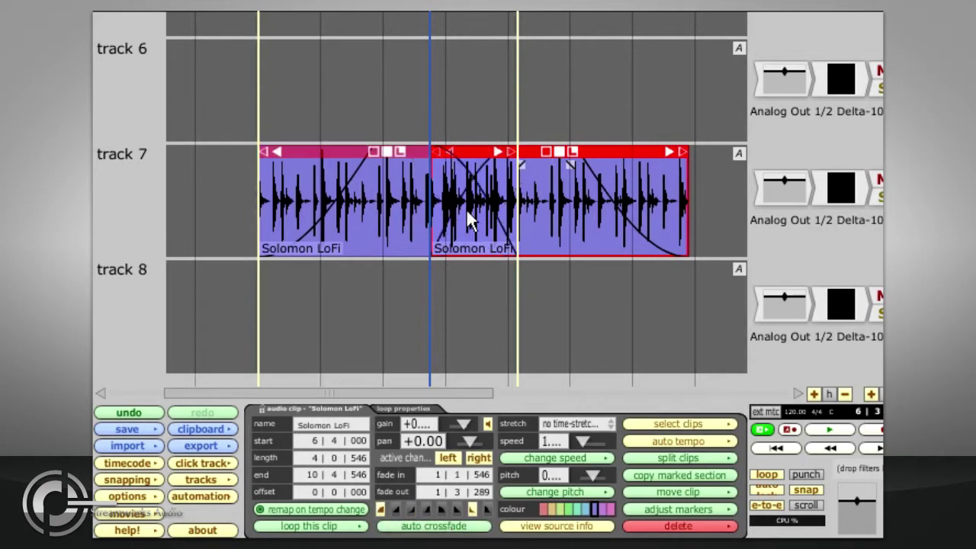
pyautogui.moveTo(522, 166); pyautogui.dragTo(635, 179)
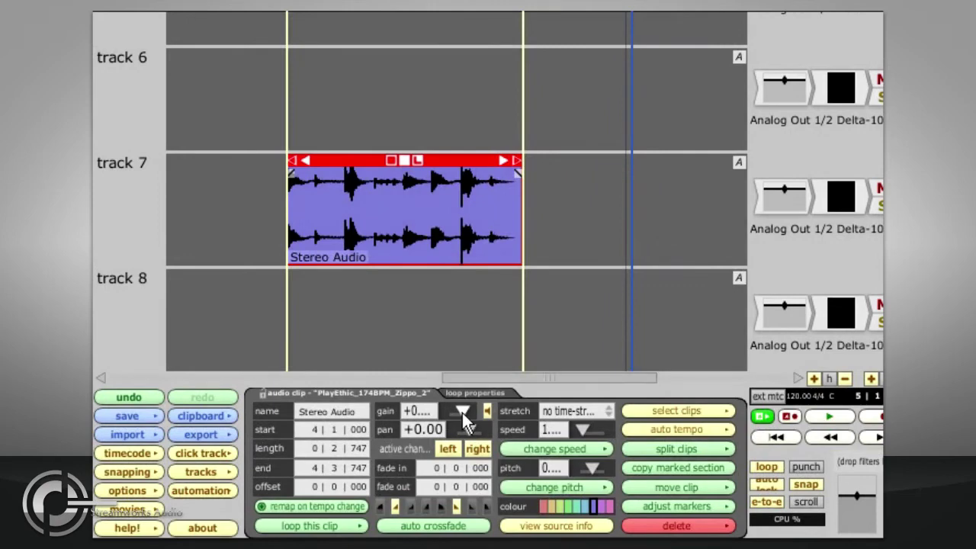
# - Set the Stereo Audio clip's gain to about -1.3 dB and audition its left and right channels separately
pyautogui.moveTo(461, 412)
pyautogui.mouseDown()
pyautogui.moveTo(462, 434)
pyautogui.moveTo(462, 405)
pyautogui.moveTo(462, 414)
pyautogui.mouseUp()
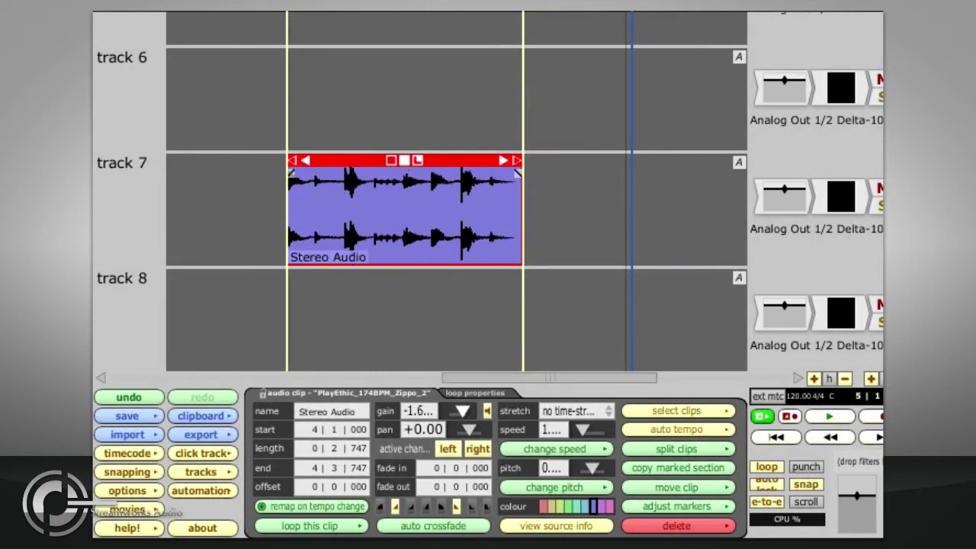
pyautogui.click(478, 449)
pyautogui.click(480, 447)
pyautogui.click(451, 451)
pyautogui.click(449, 452)
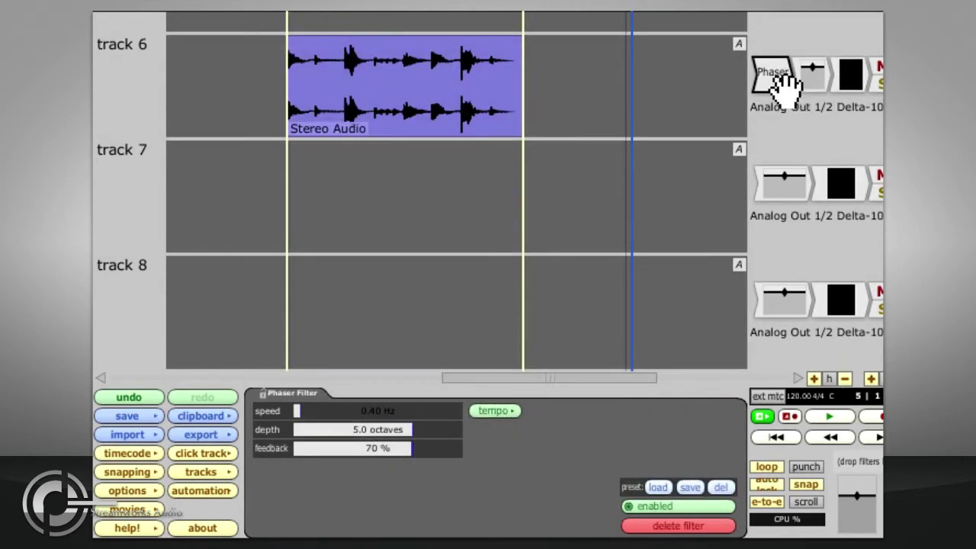
# - Move the Phaser onto the Stereo Audio clip and add a Reverb after it (room size 4, damping 50%)
pyautogui.moveTo(785, 88); pyautogui.dragTo(433, 93)
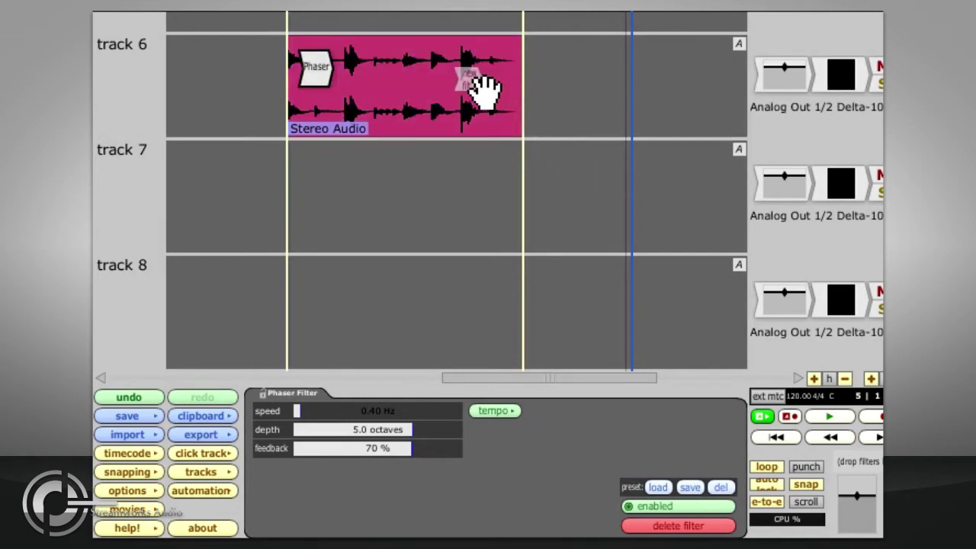
pyautogui.moveTo(477, 77); pyautogui.dragTo(468, 80)
pyautogui.moveTo(507, 87)
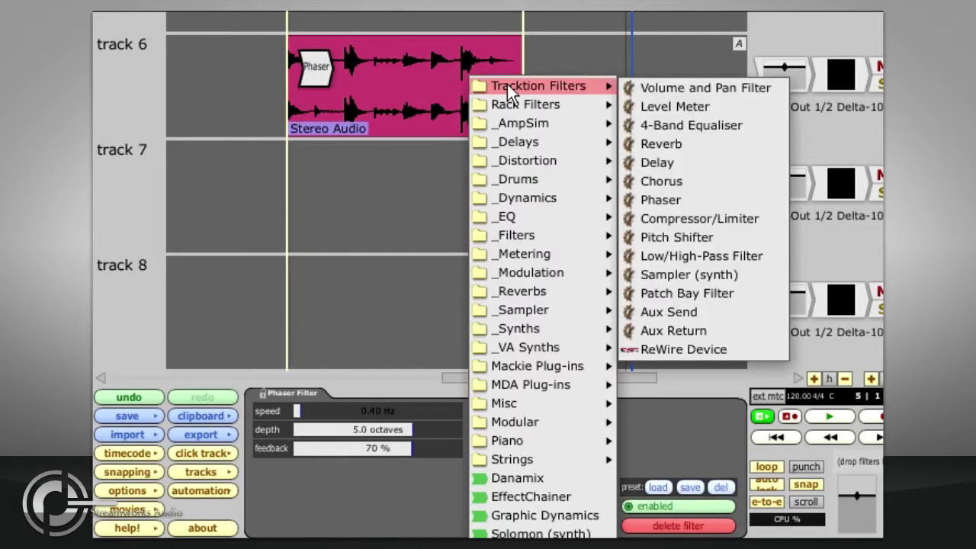
pyautogui.click(728, 156)
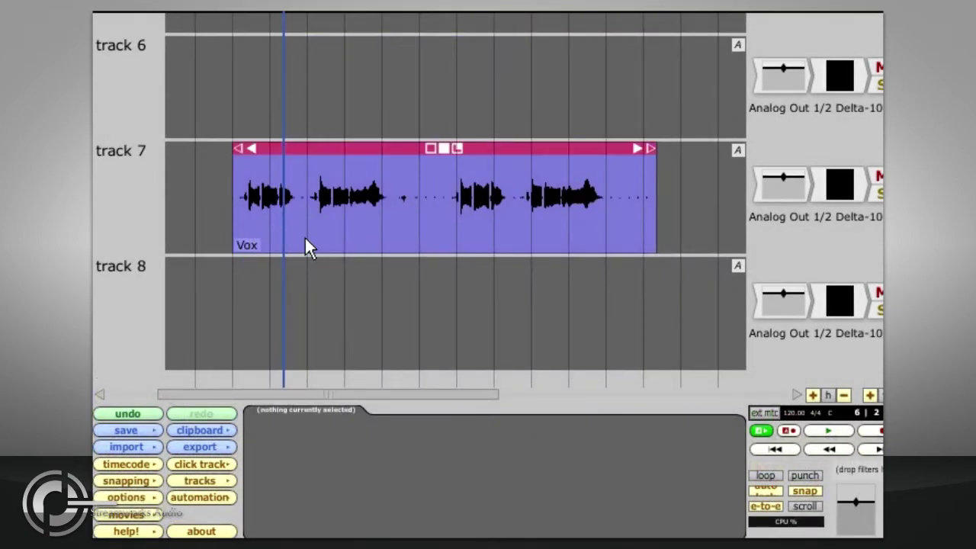
# - Split the Vox clip at bar 7 and at 9|2 into three pieces
pyautogui.click(304, 243)
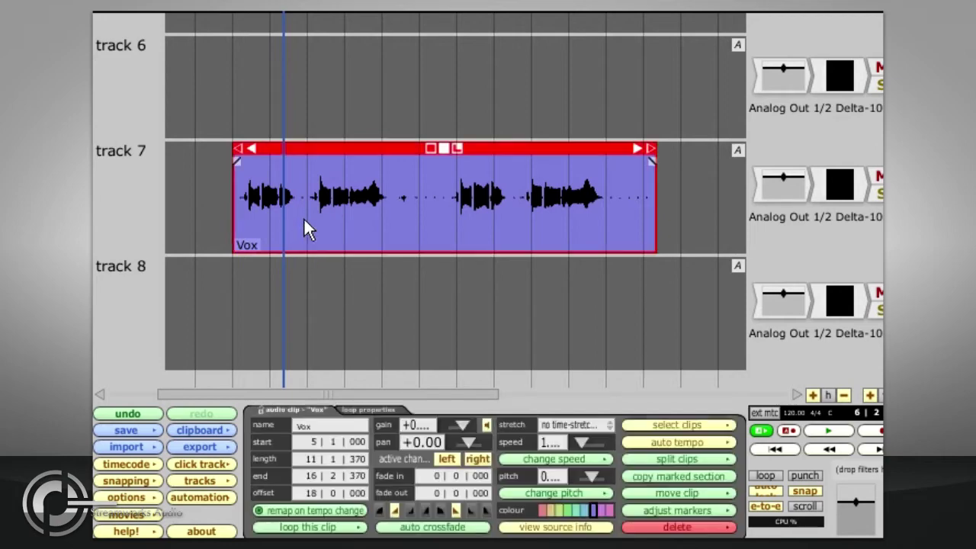
pyautogui.scroll(2, 300, 228)
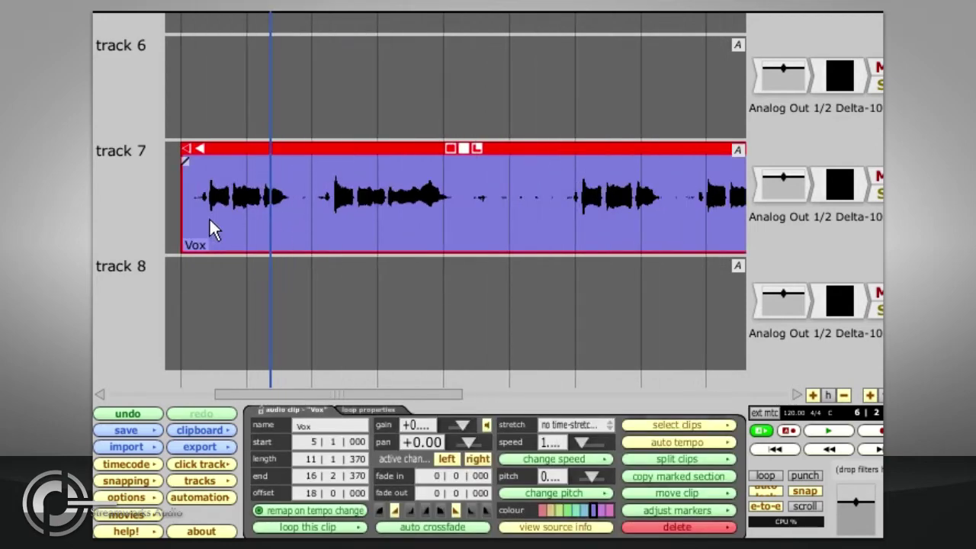
pyautogui.moveTo(200, 274); pyautogui.dragTo(313, 268)
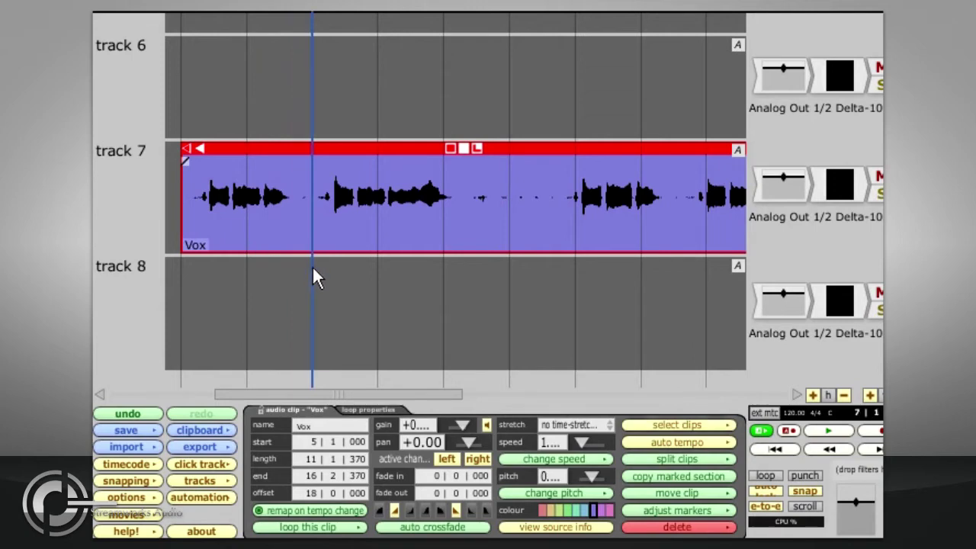
pyautogui.press('s')
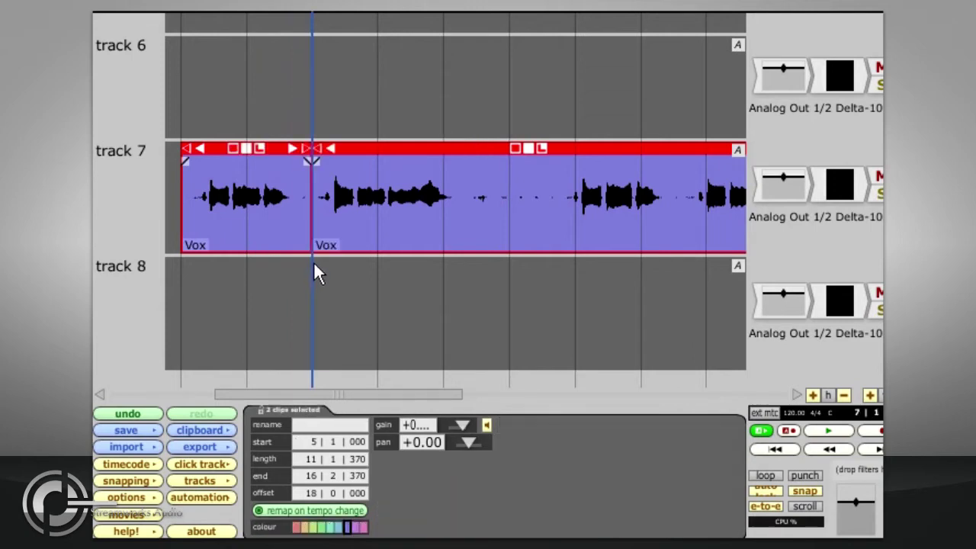
pyautogui.click(459, 274)
pyautogui.press('s')
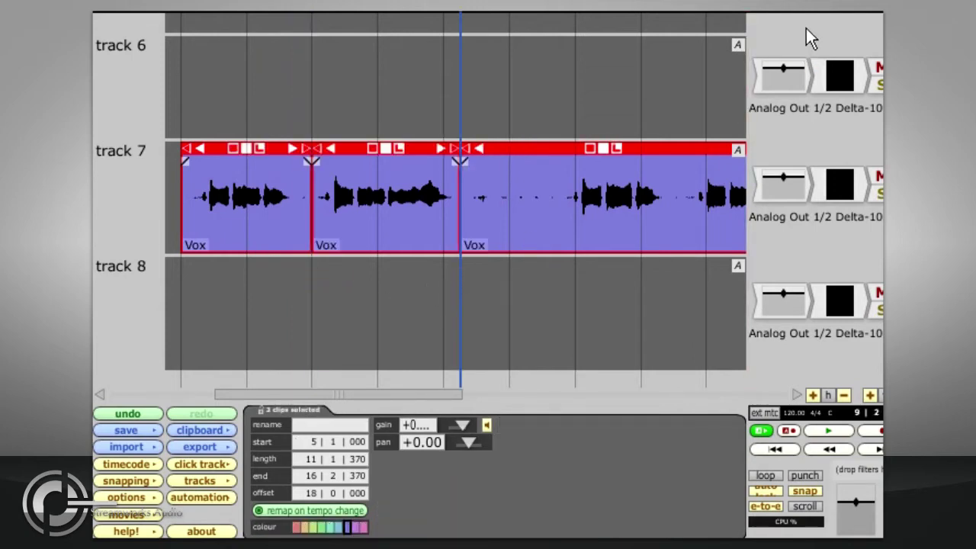
# - Add a Delay filter and then a Phaser filter to the middle Vox piece
pyautogui.moveTo(808, 38); pyautogui.dragTo(393, 191)
pyautogui.moveTo(395, 191)
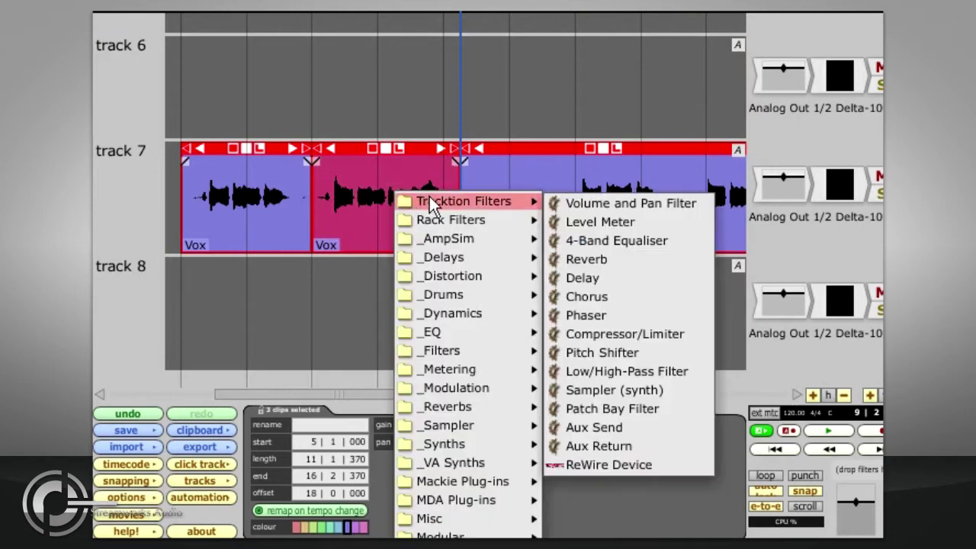
pyautogui.click(611, 277)
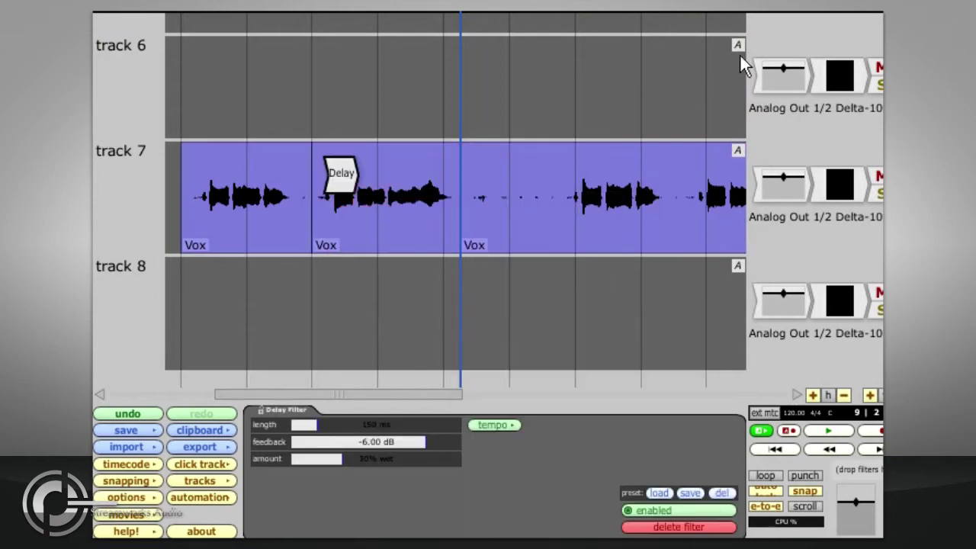
pyautogui.moveTo(808, 37); pyautogui.dragTo(410, 192)
pyautogui.moveTo(458, 202)
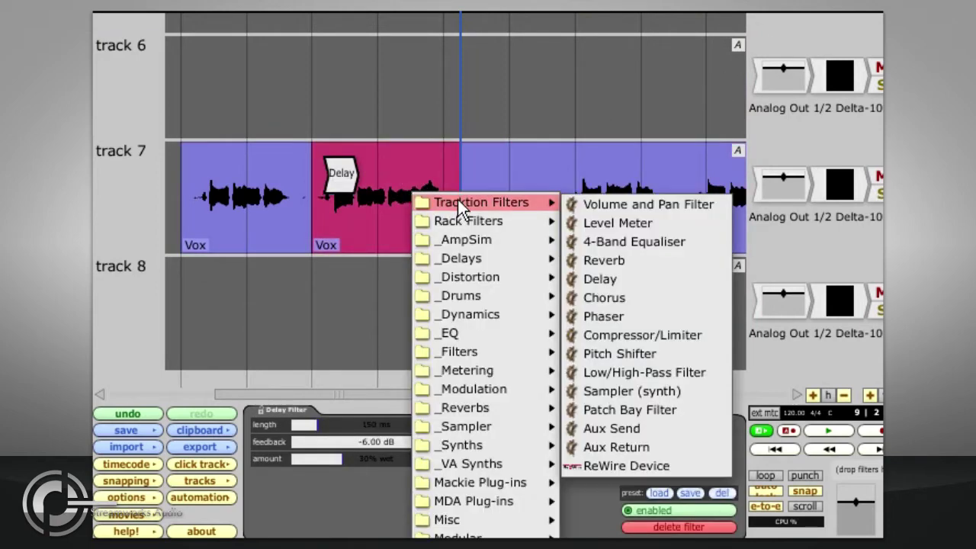
pyautogui.click(645, 316)
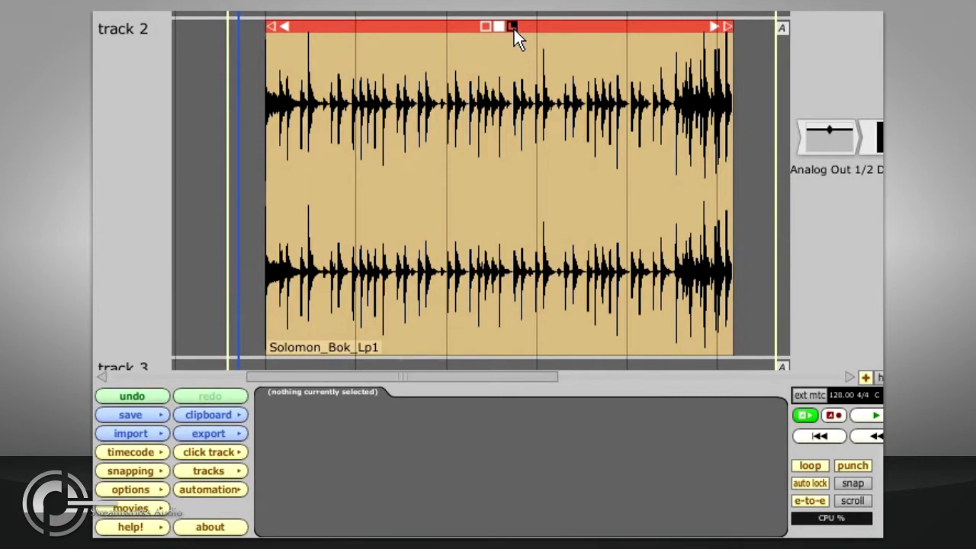
pyautogui.scroll(-4, 508, 80)
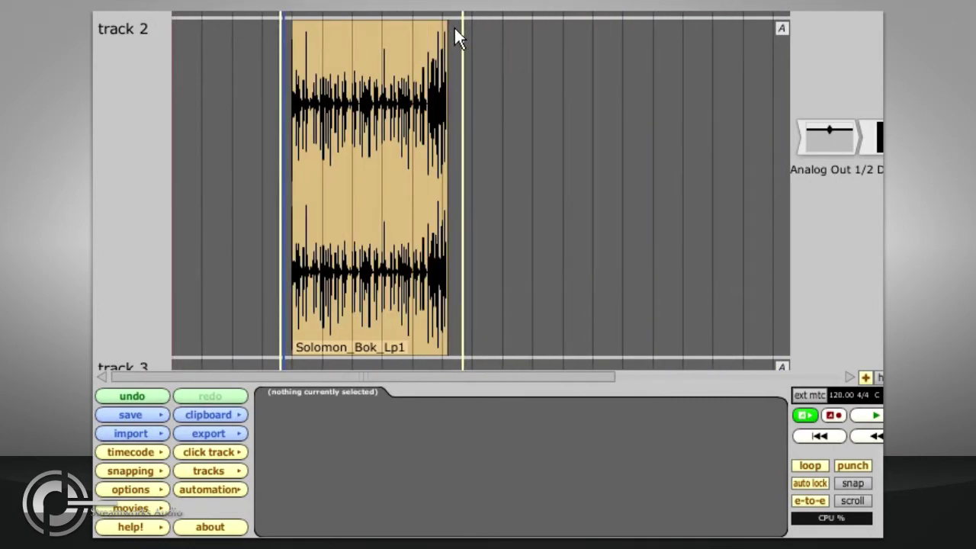
pyautogui.click(442, 28)
pyautogui.moveTo(450, 27); pyautogui.dragTo(715, 17)
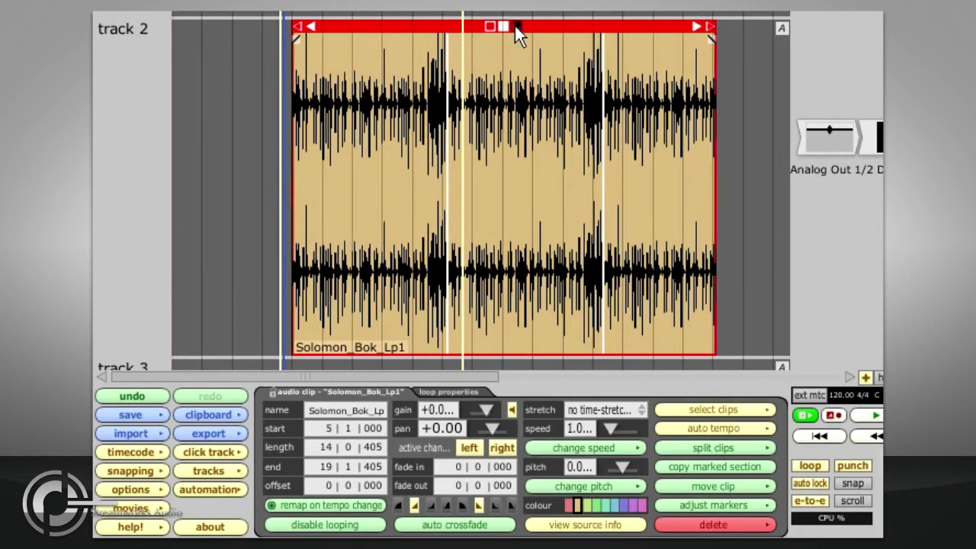
pyautogui.click(518, 26)
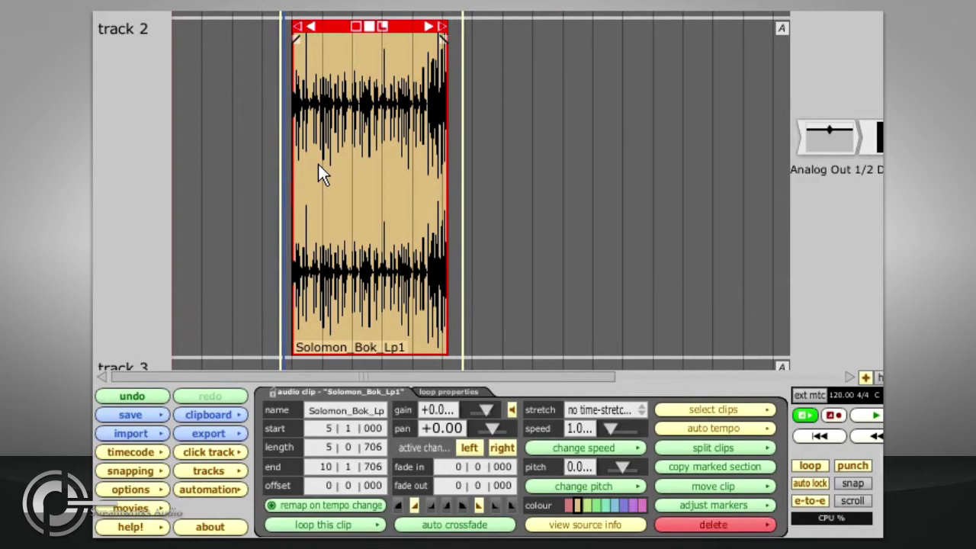
pyautogui.scroll(6, 318, 163)
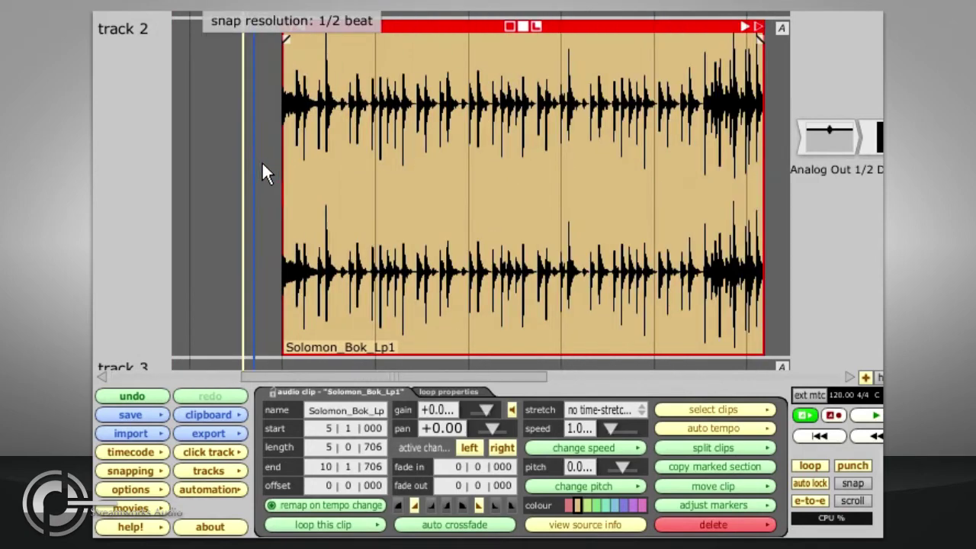
# - Play the Solomon_Bok_Lp1 drum loop briefly, stop, and move the playhead back slightly
pyautogui.press('space')
pyautogui.scroll(-1, 347, 193)
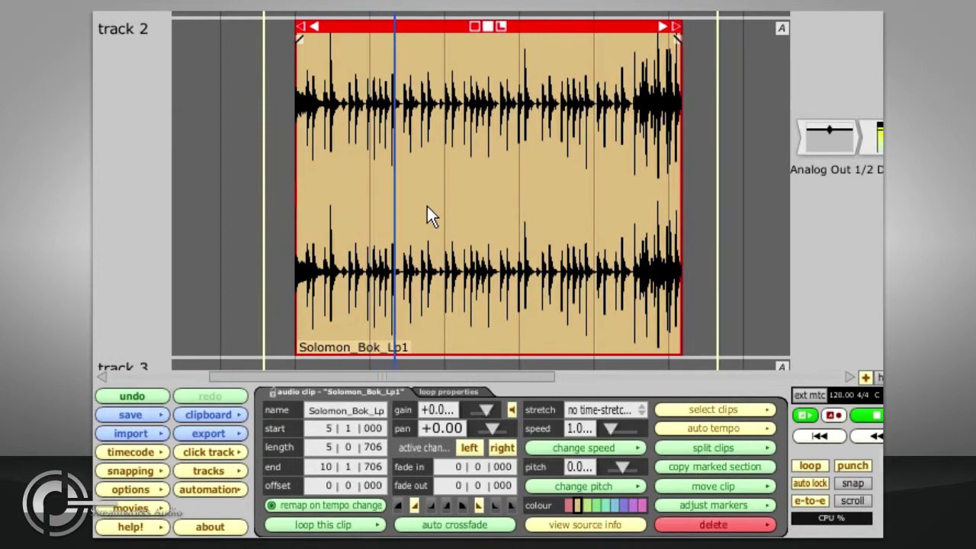
pyautogui.press('space')
pyautogui.click(485, 187)
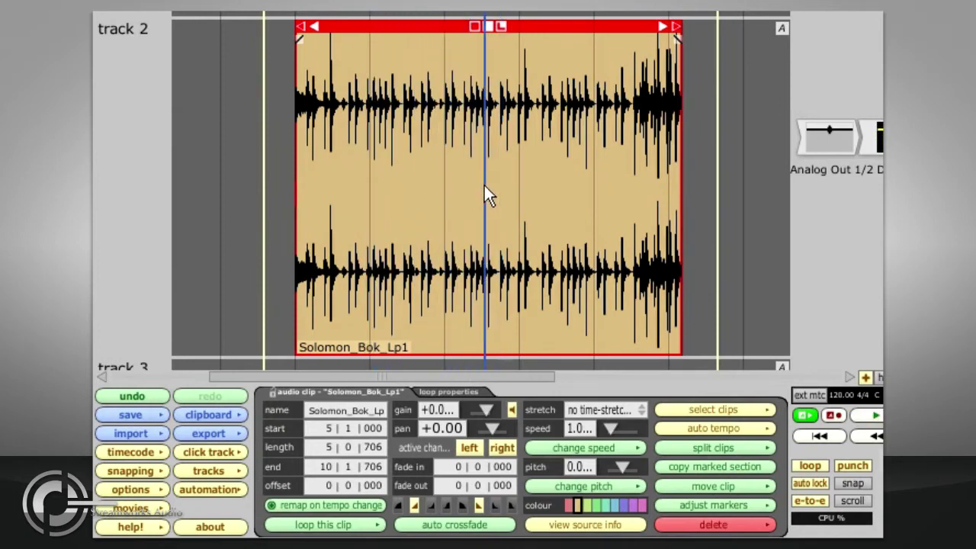
# - Zoom in on the waveform and place the playhead exactly on the start of a drum hit
pyautogui.scroll(5, 485, 193)
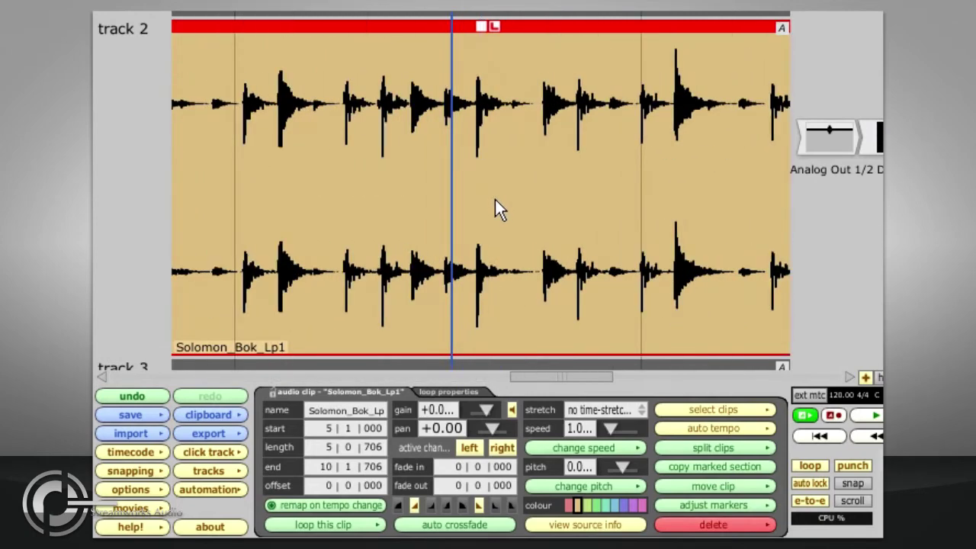
pyautogui.scroll(2, 481, 202)
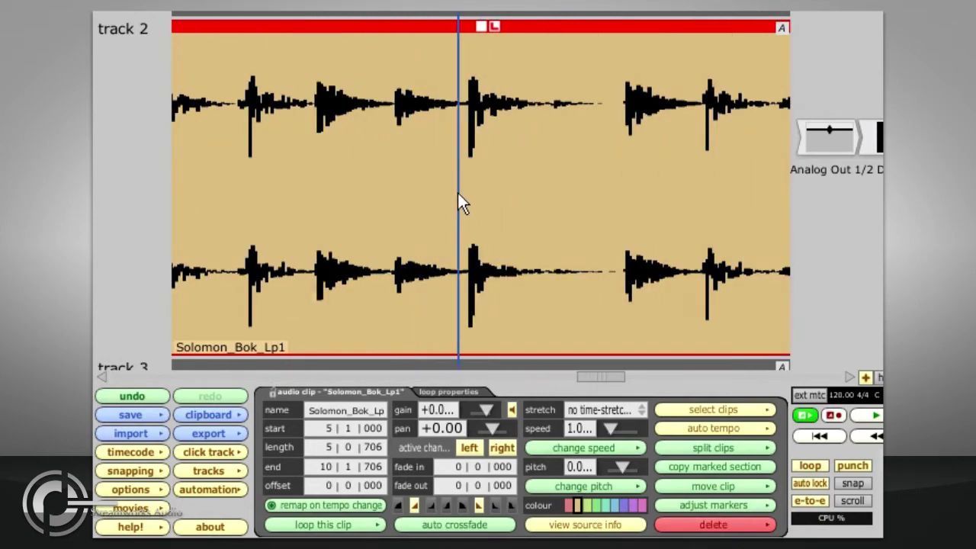
pyautogui.scroll(2, 462, 204)
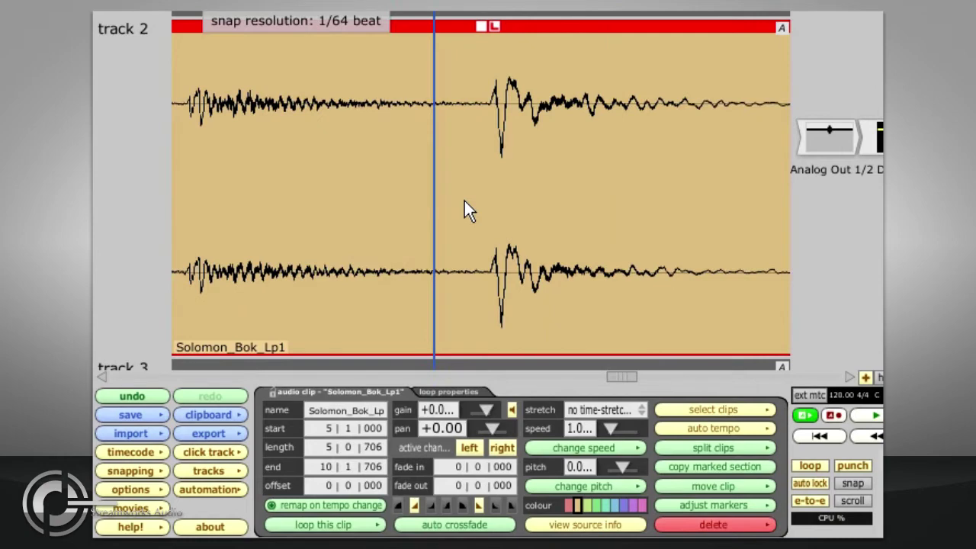
pyautogui.scroll(2, 488, 200)
pyautogui.click(496, 200)
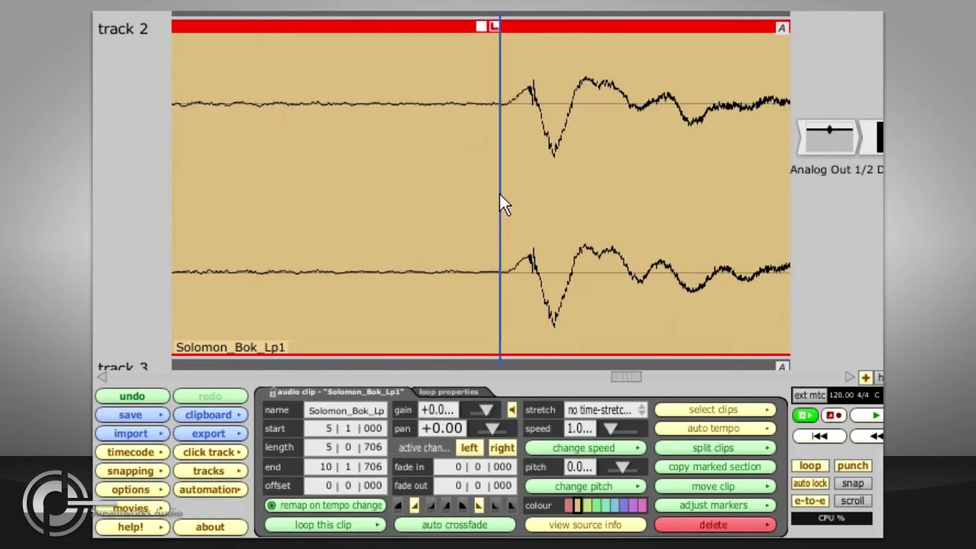
pyautogui.scroll(-3, 547, 221)
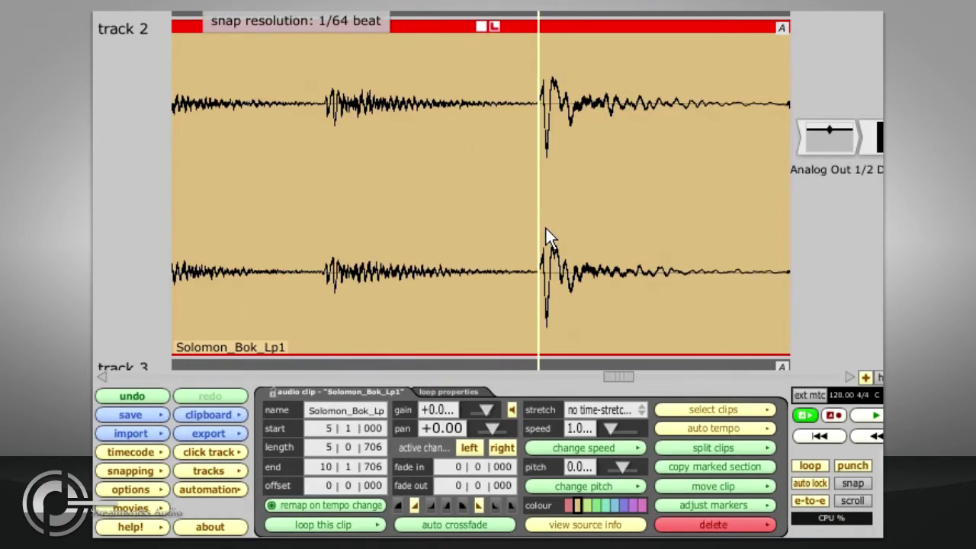
pyautogui.scroll(-4, 565, 221)
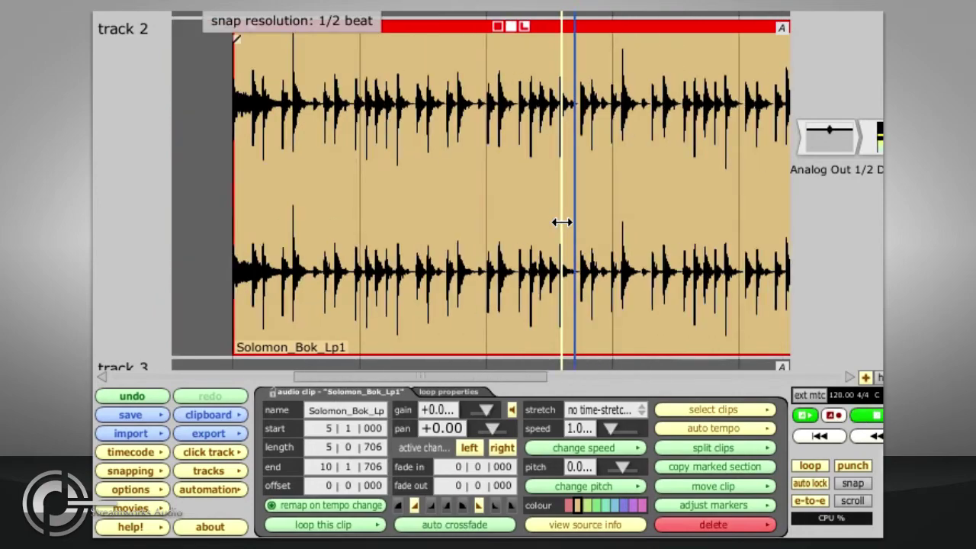
pyautogui.scroll(4, 641, 210)
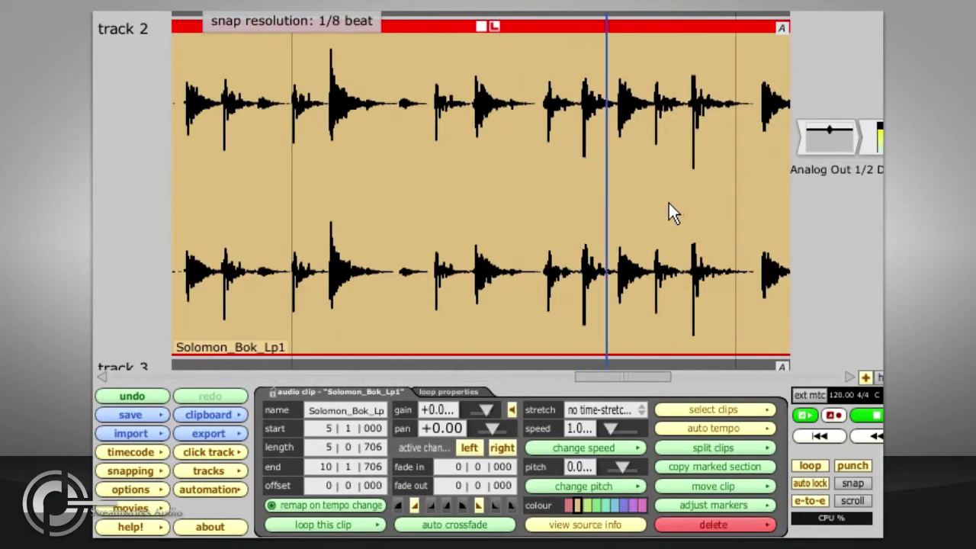
pyautogui.click(689, 196)
pyautogui.scroll(2, 691, 195)
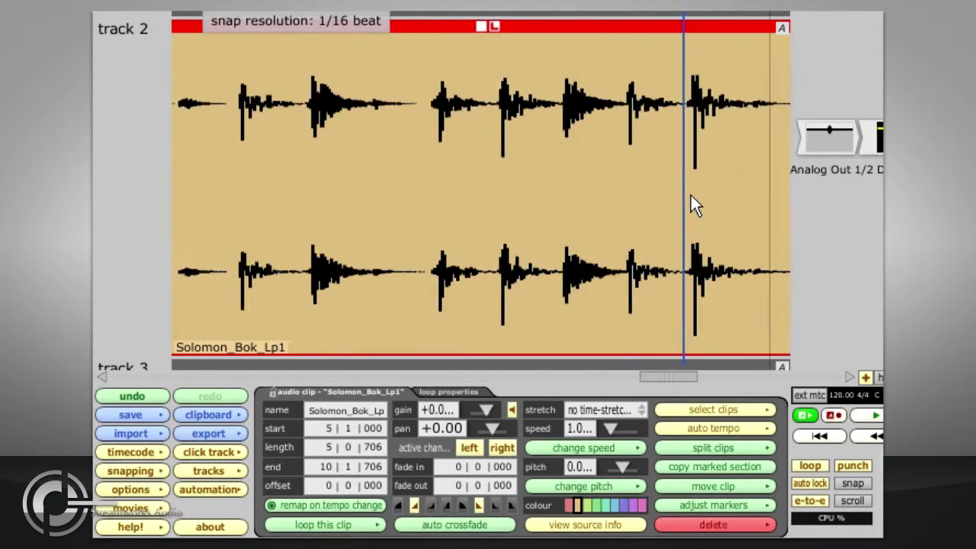
pyautogui.scroll(1, 691, 199)
pyautogui.click(704, 196)
pyautogui.scroll(1, 689, 195)
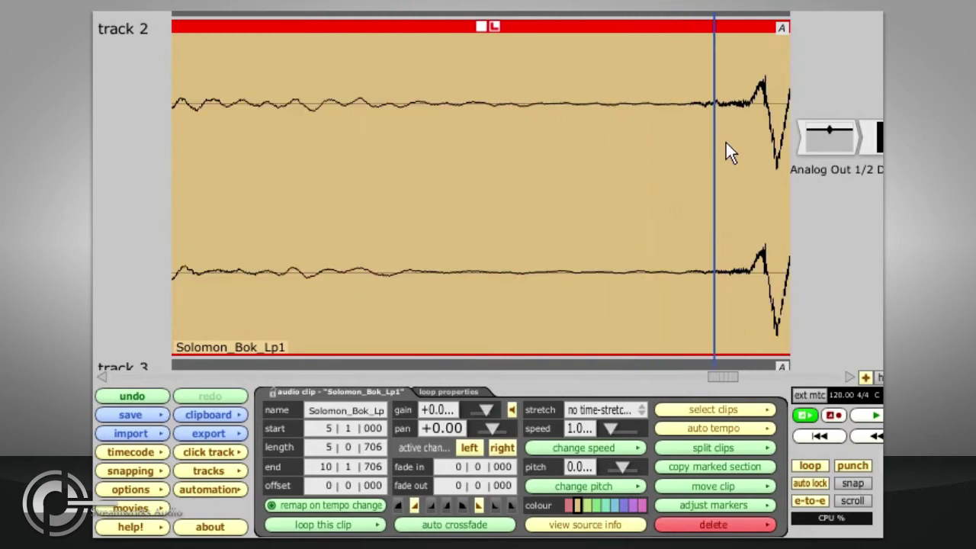
pyautogui.click(720, 161)
pyautogui.click(689, 167)
pyautogui.scroll(-3, 584, 204)
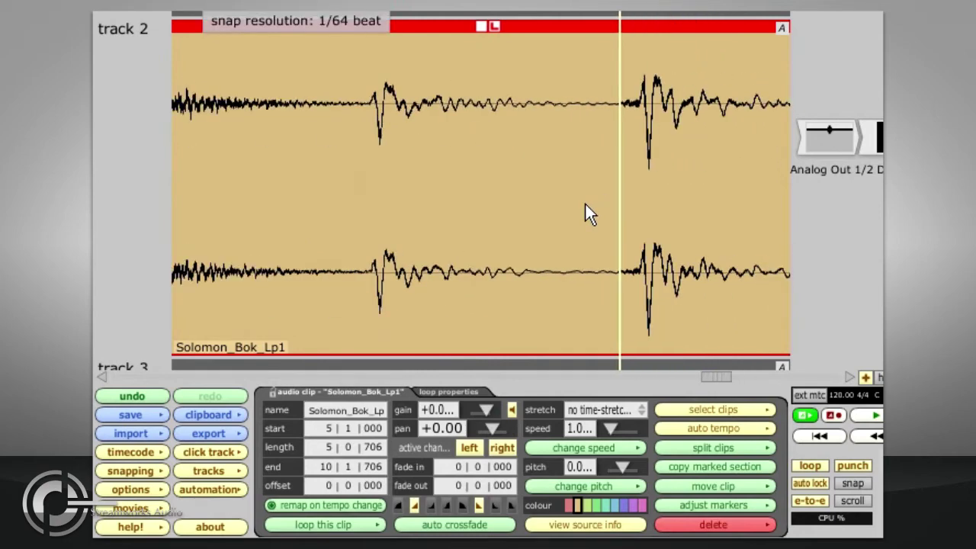
# - Play the drum loop back from the chosen drum hit
pyautogui.press('space')
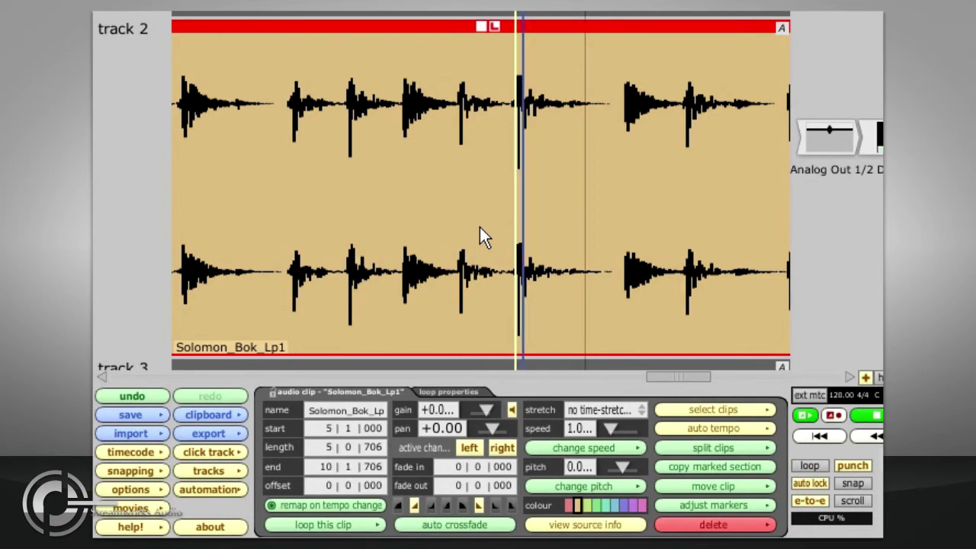
pyautogui.scroll(-1, 391, 216)
pyautogui.scroll(-1, 392, 219)
pyautogui.scroll(-1, 381, 211)
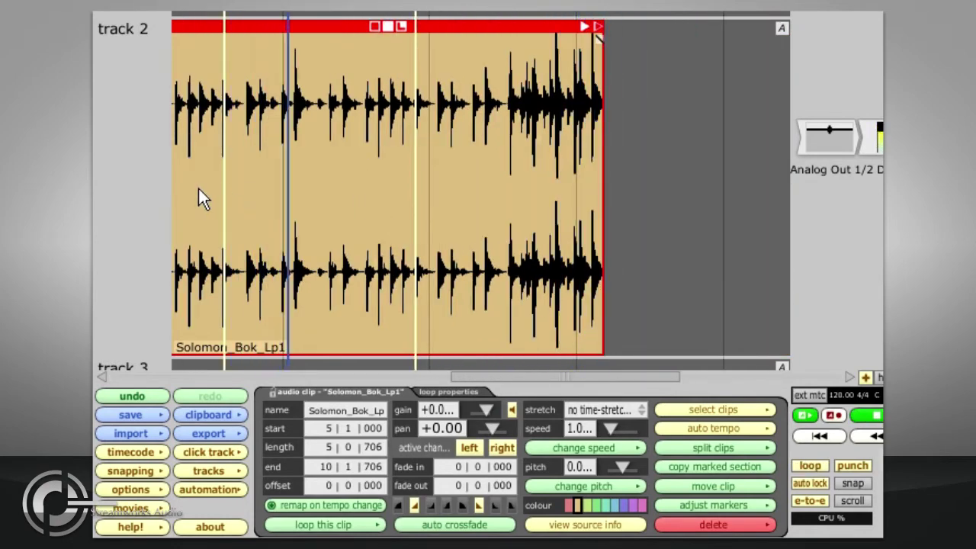
pyautogui.scroll(1, 199, 197)
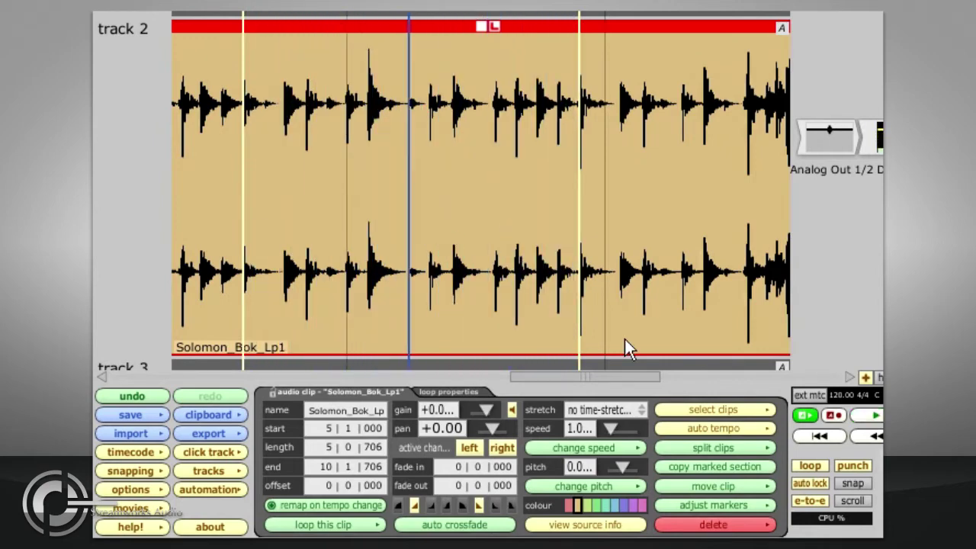
# - Split the drum loop at the playback cursor and at the mark-out point
pyautogui.click(689, 450)
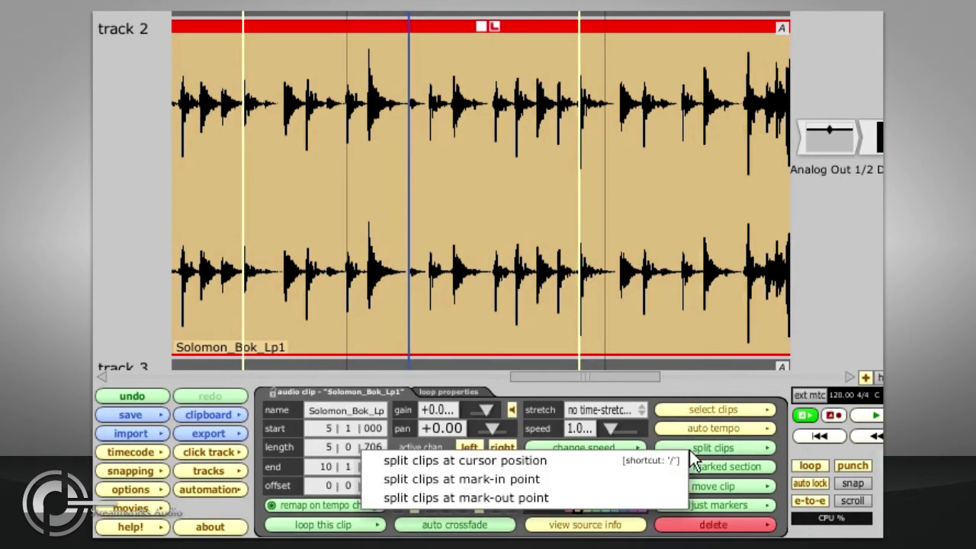
pyautogui.click(632, 469)
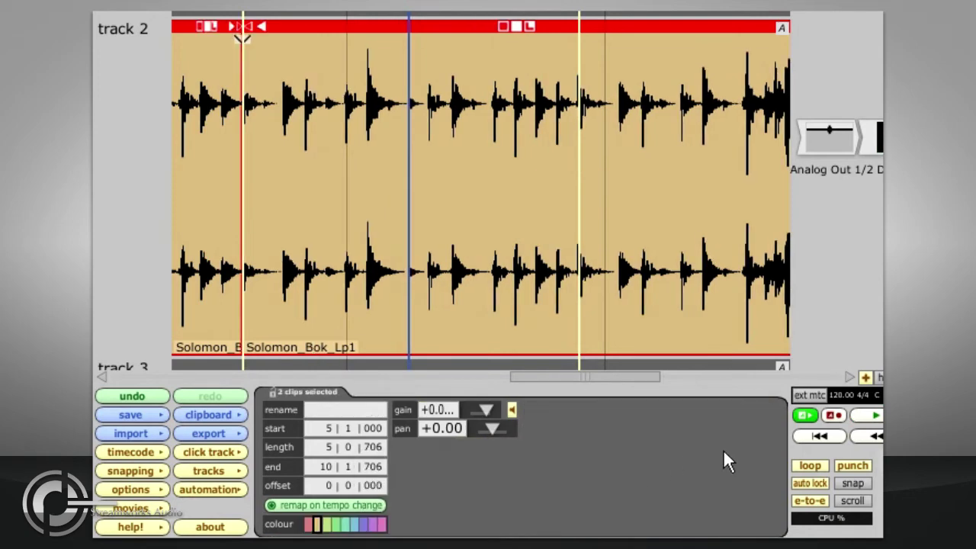
pyautogui.click(427, 227)
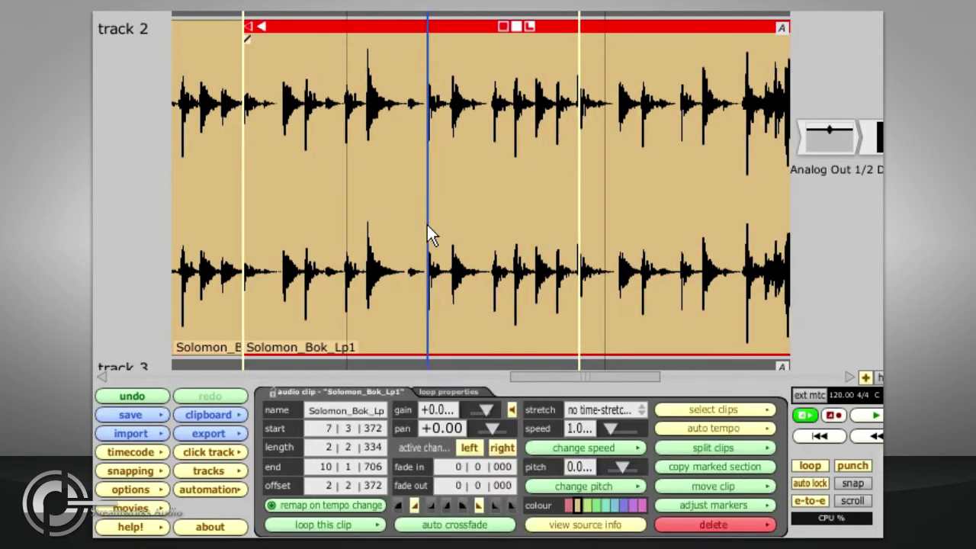
pyautogui.click(734, 448)
pyautogui.click(642, 496)
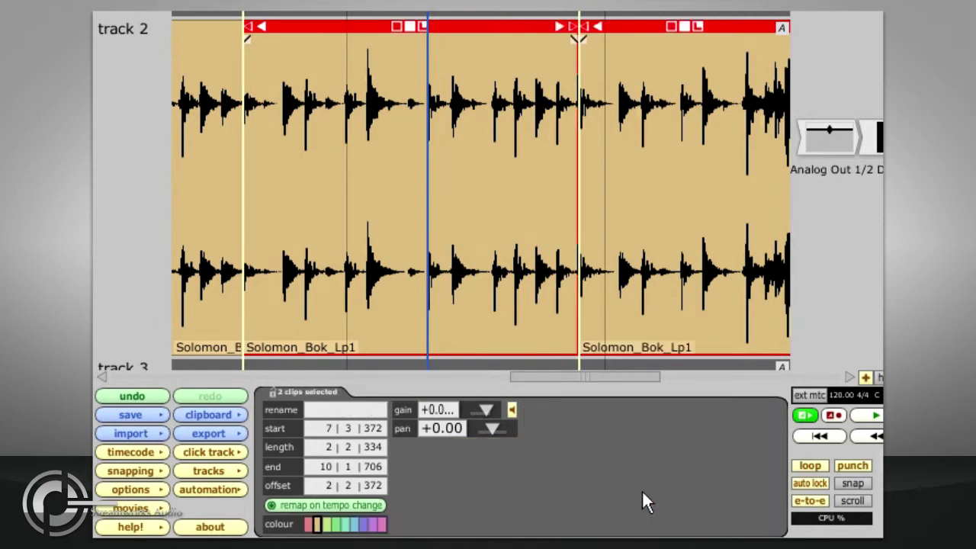
# - Delete the trailing piece and the small leading piece of the drum loop
pyautogui.click(652, 45)
pyautogui.press('Delete')
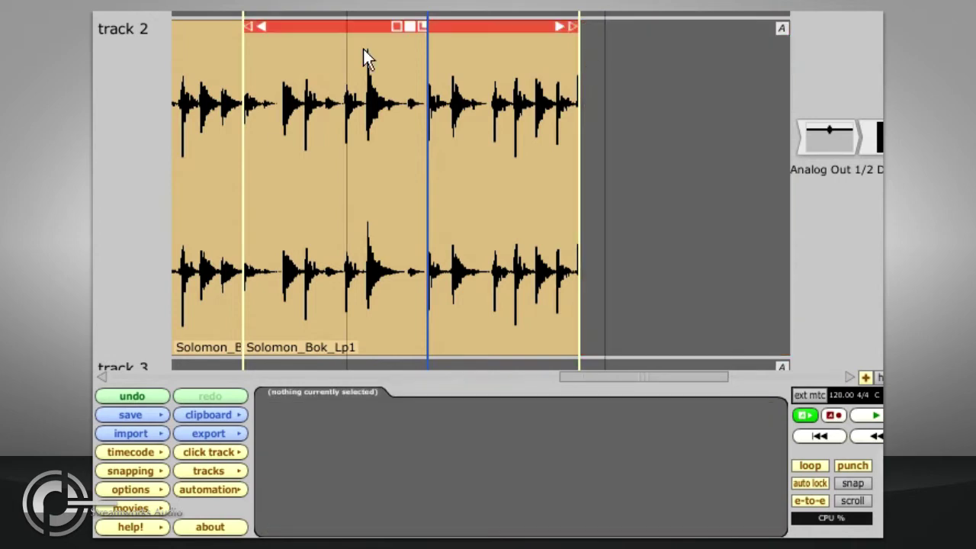
pyautogui.click(201, 49)
pyautogui.press('Delete')
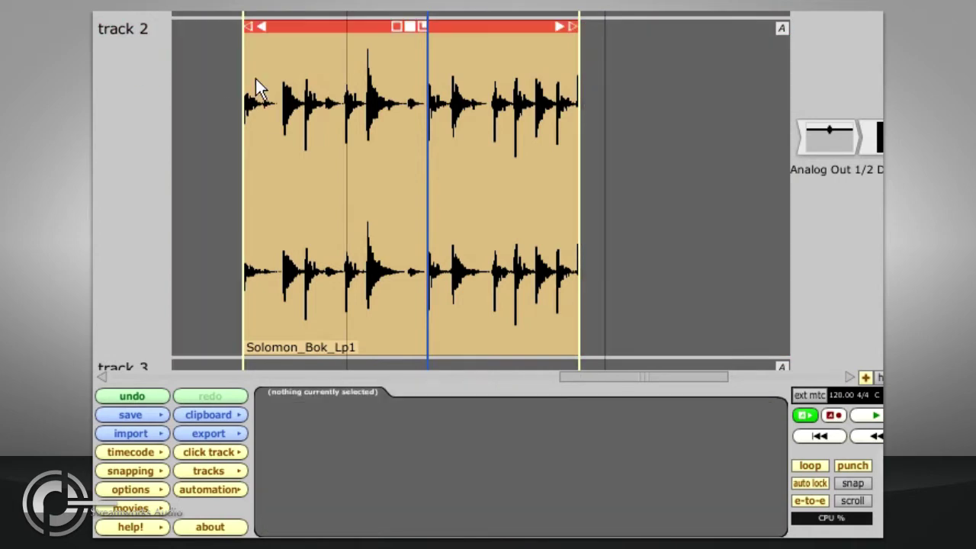
# - Split the Solomon_Bok_Lp1 loop twice with S while it plays back
pyautogui.click(308, 54)
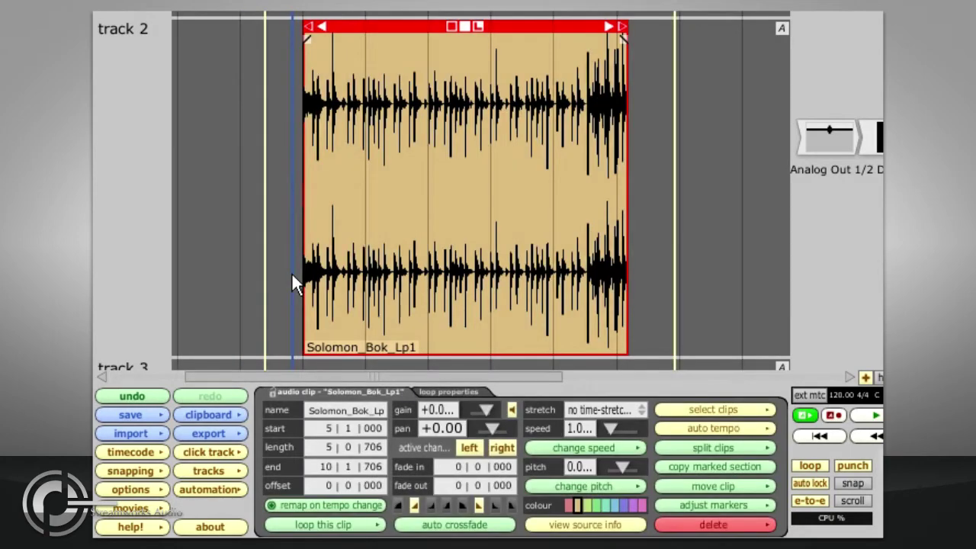
pyautogui.press('space')
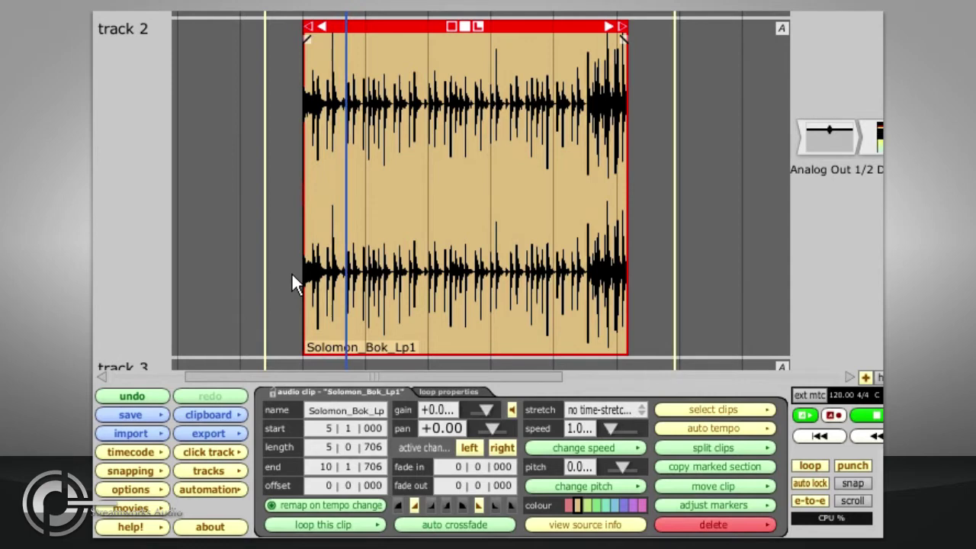
pyautogui.press('s')
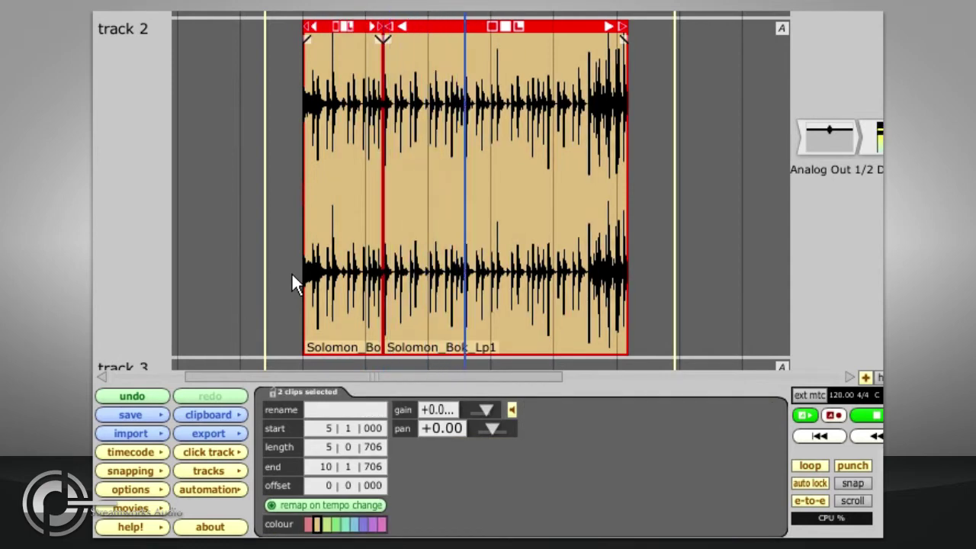
pyautogui.press('s')
pyautogui.press('space')
# - Delete the first and last slices, leaving only the middle slice selected
pyautogui.click(357, 221)
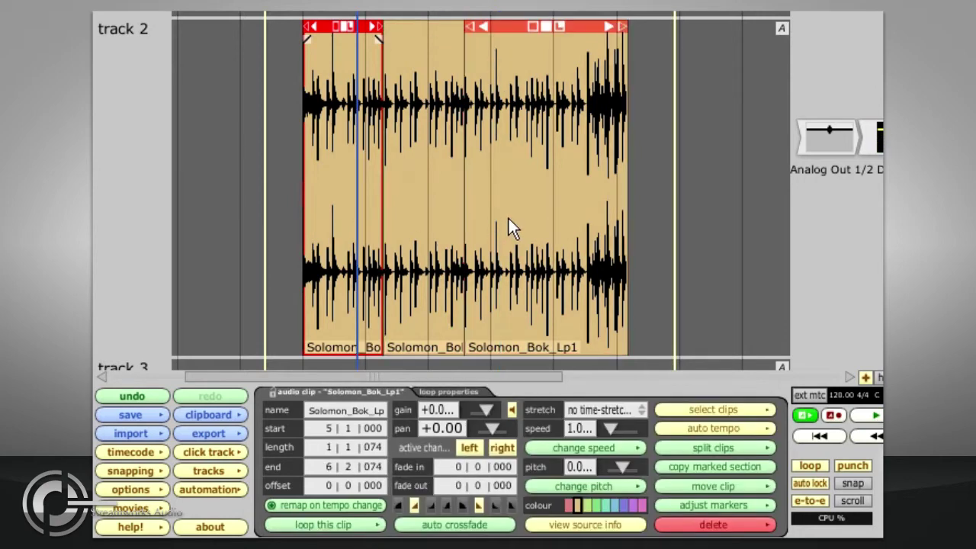
pyautogui.keyDown('shift'); pyautogui.click(509, 216); pyautogui.keyUp('shift')
pyautogui.press('Delete')
pyautogui.click(462, 160)
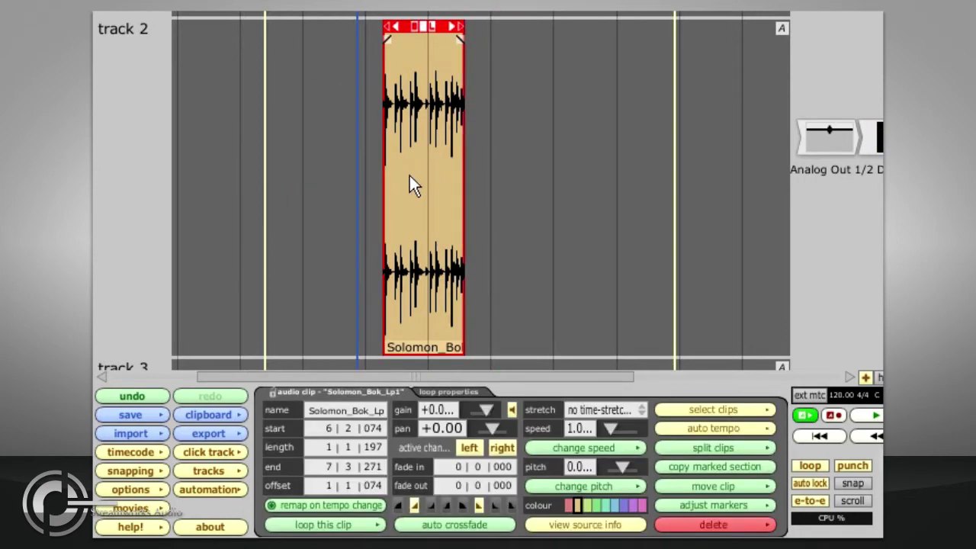
# - Trim the middle slice to start on the first drum hit and adjust its end
pyautogui.scroll(6, 394, 131)
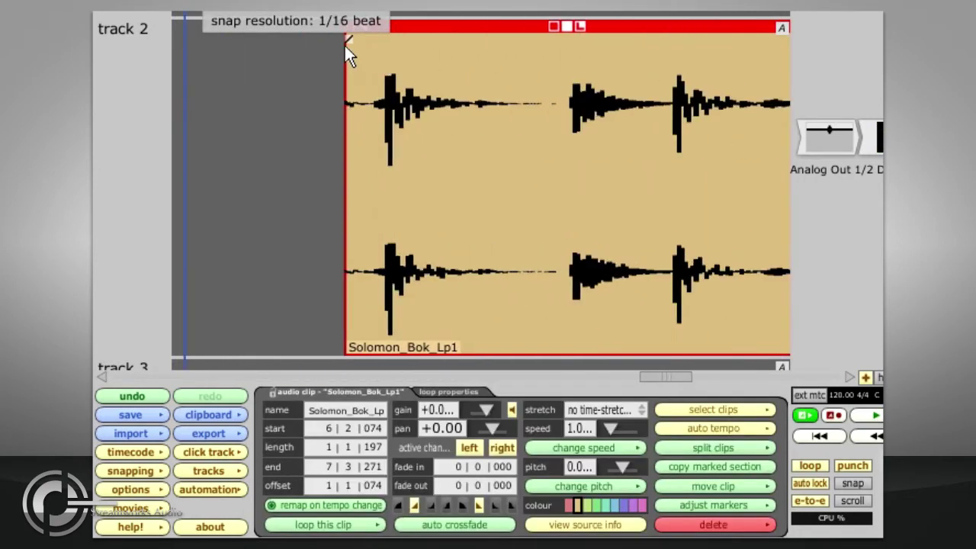
pyautogui.moveTo(368, 34)
pyautogui.moveTo(348, 26); pyautogui.dragTo(376, 27)
pyautogui.scroll(-4, 483, 114)
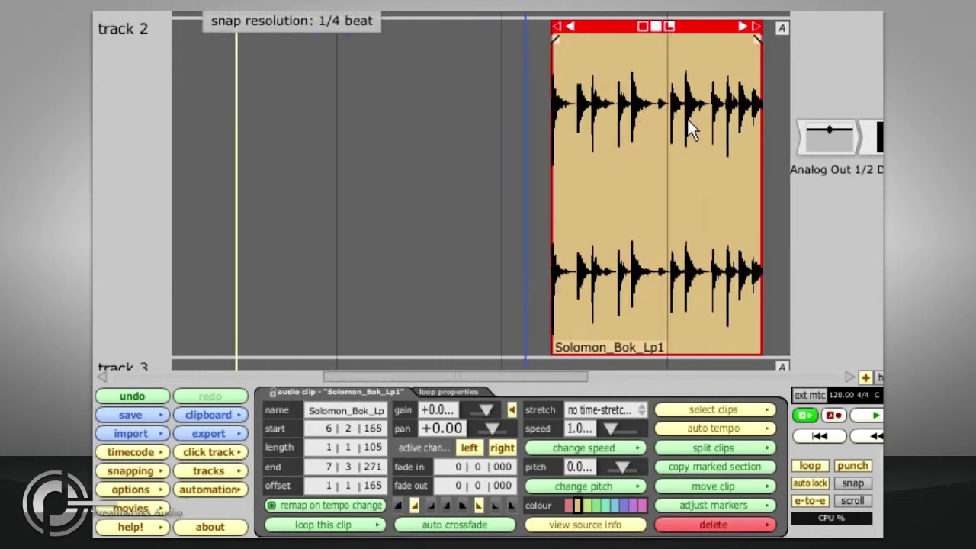
pyautogui.scroll(3, 772, 103)
pyautogui.scroll(1, 772, 109)
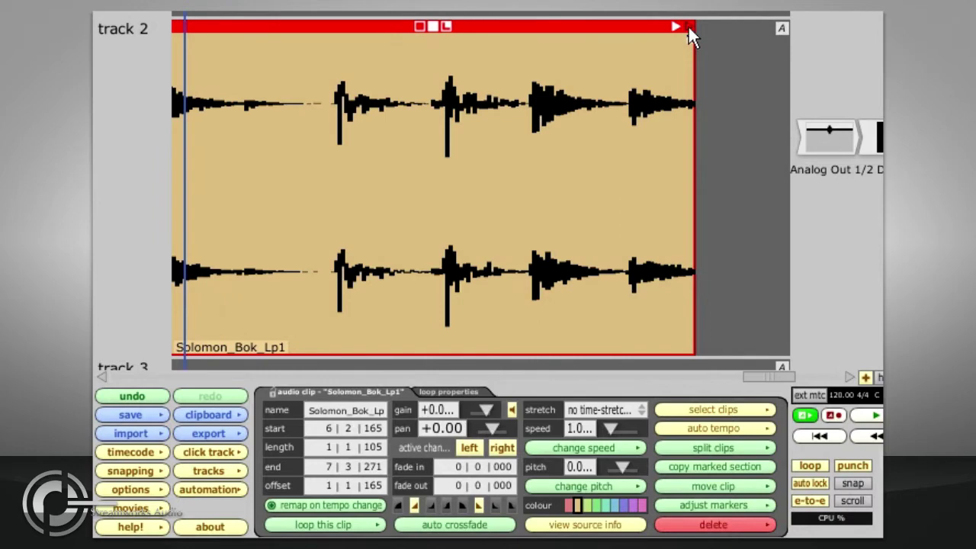
pyautogui.moveTo(689, 27); pyautogui.dragTo(713, 25)
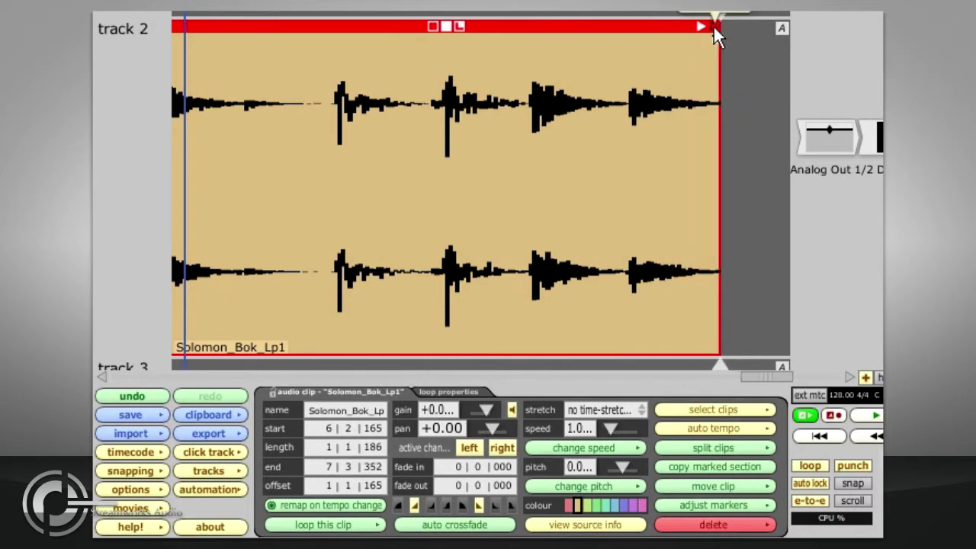
pyautogui.scroll(-2, 685, 113)
# - Mark and audition the slice, then set the tempo to 92.4 bpm assuming a one-bar clip length
pyautogui.press('m')
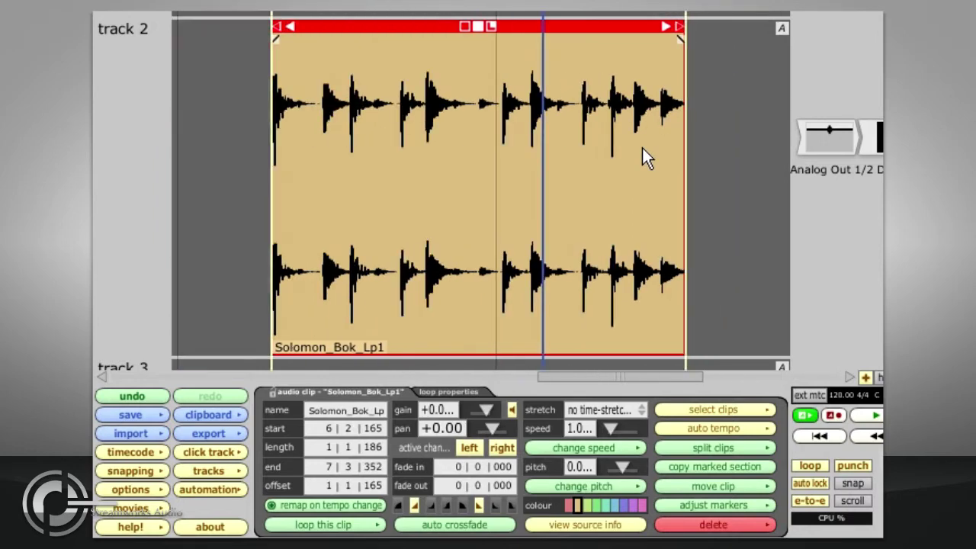
pyautogui.press('space')
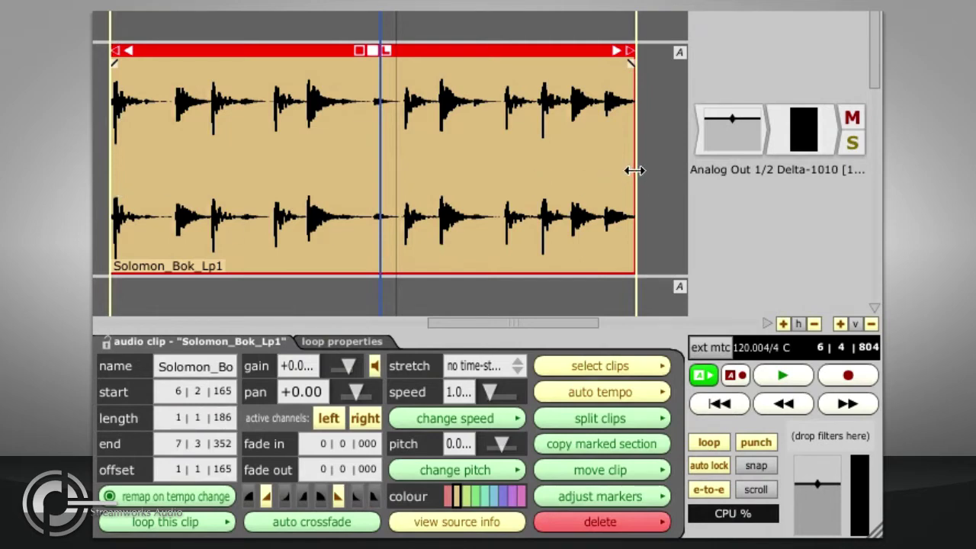
pyautogui.click(587, 390)
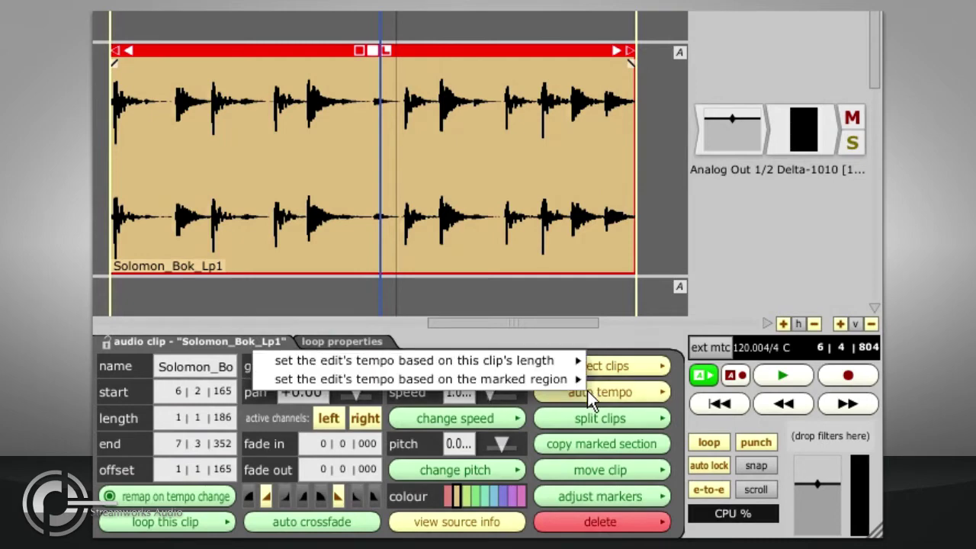
pyautogui.moveTo(572, 369)
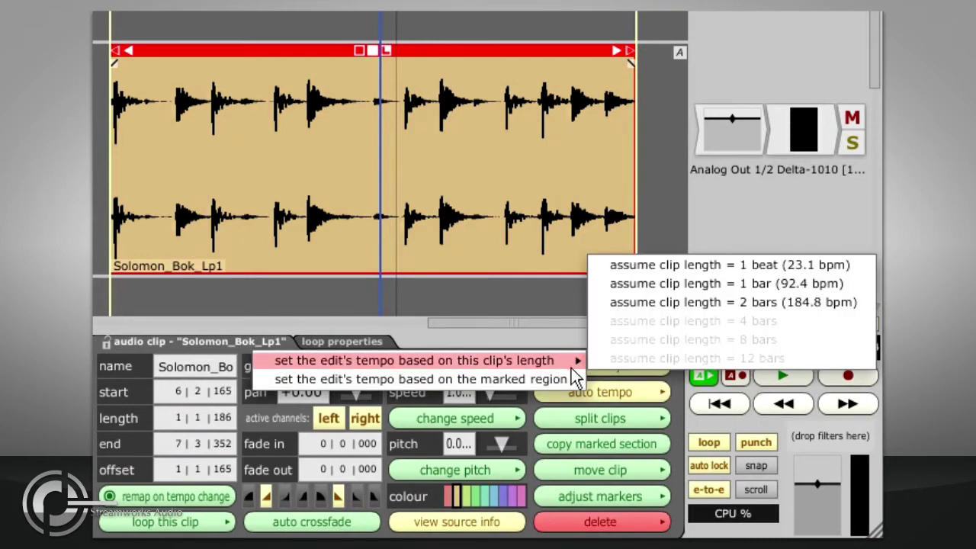
pyautogui.click(663, 284)
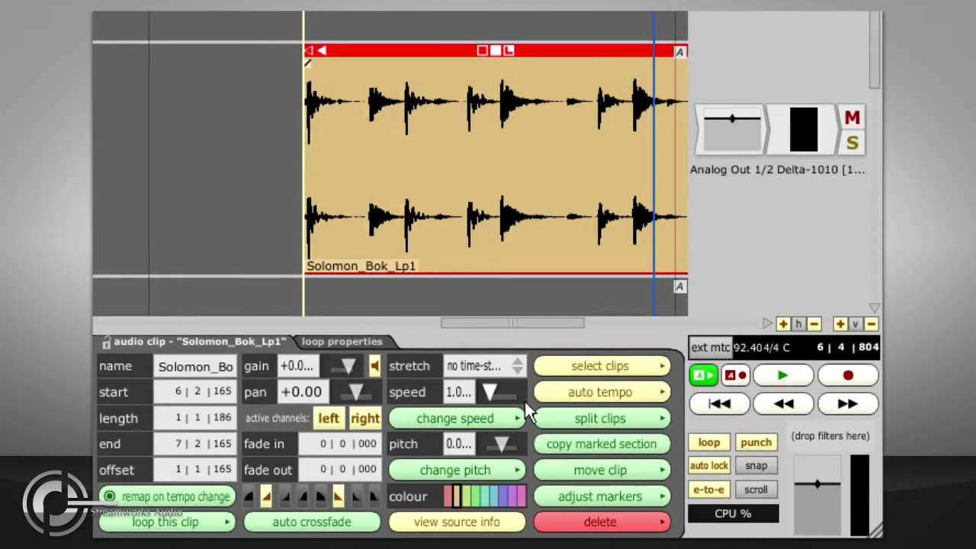
# - Open the Tempo panel, type 40 as bpm, then cancel so tempo stays 92.4 bpm
pyautogui.scroll(-1, 546, 226)
pyautogui.scroll(-1, 545, 222)
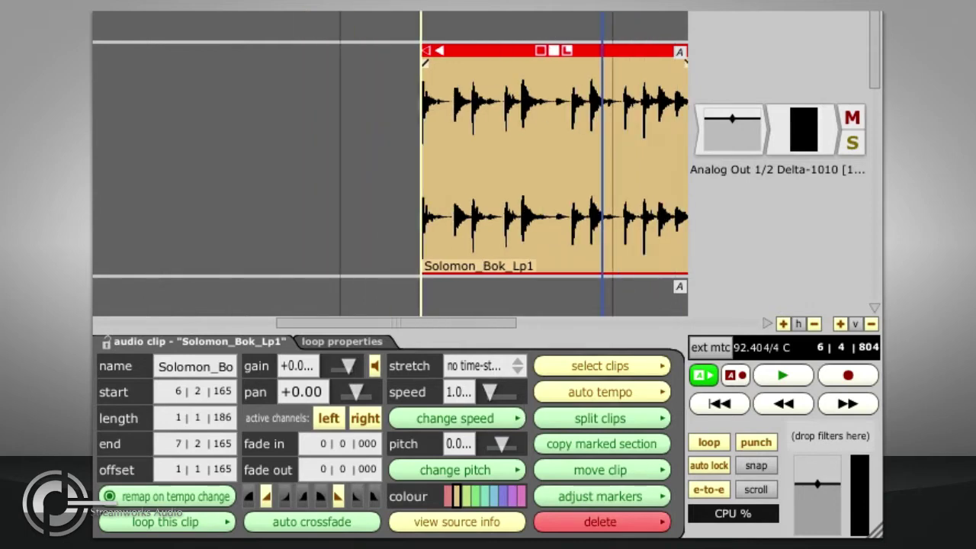
pyautogui.hscroll(3, 390, 167)
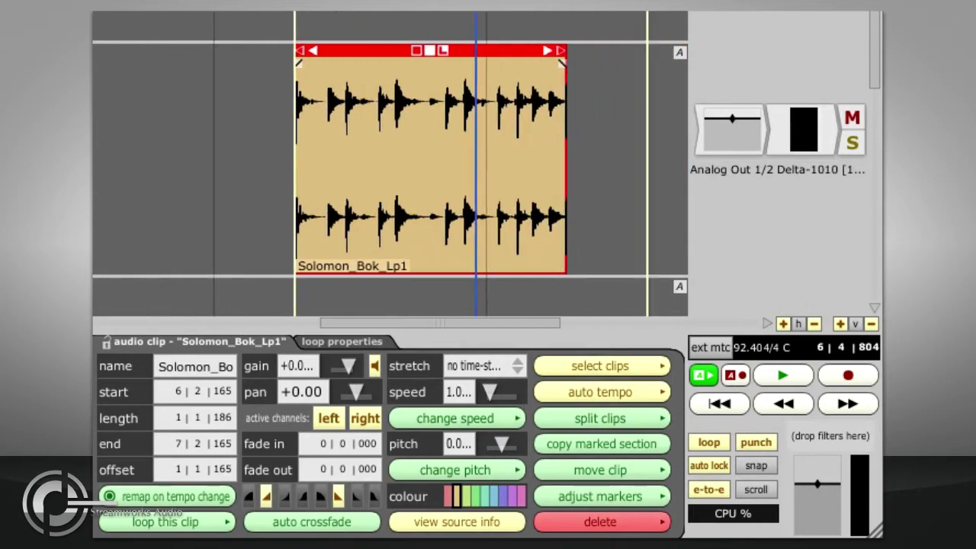
pyautogui.click(747, 345)
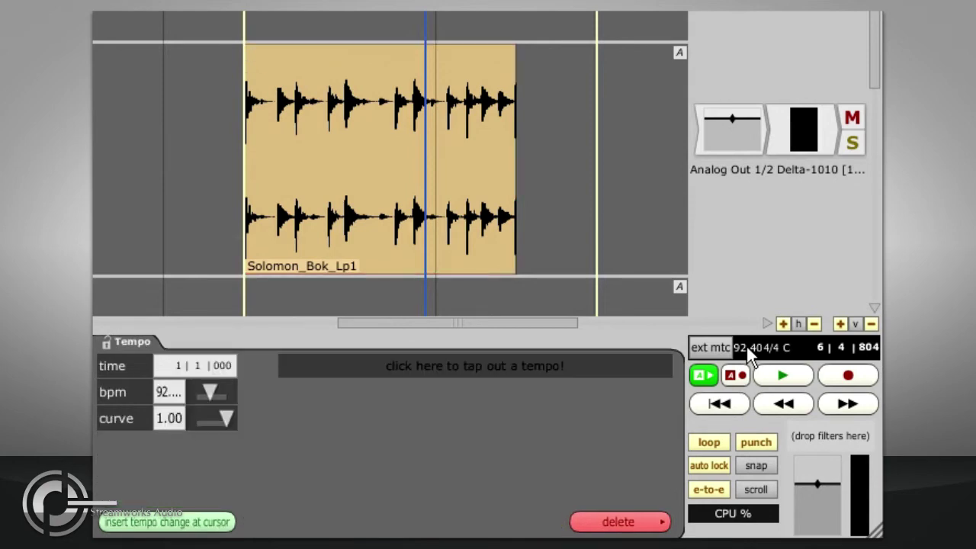
pyautogui.click(174, 400)
pyautogui.write('40')
pyautogui.click(307, 400)
pyautogui.scroll(-2, 219, 259)
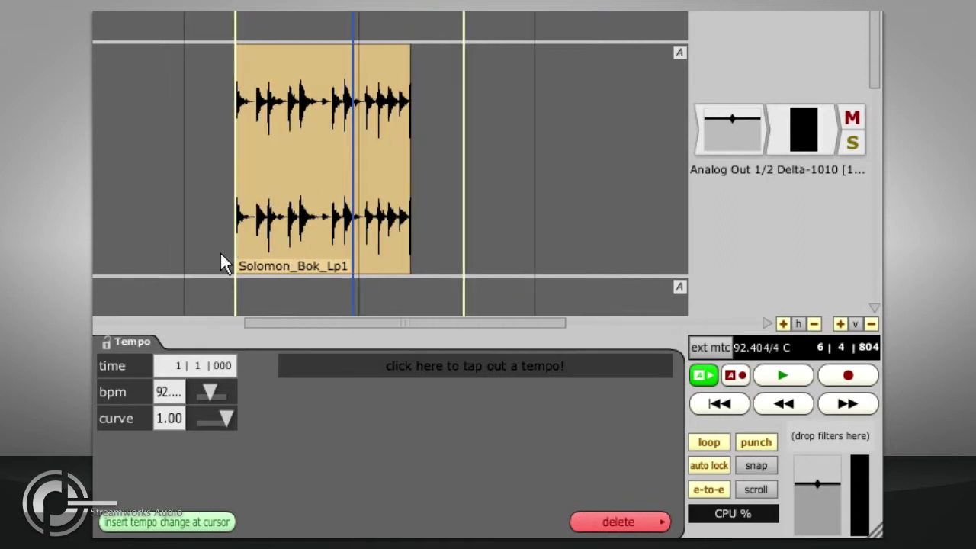
# - Move the Solomon_Bok_Lp1 clip to start at bar 6, set loop markers to it, and play
pyautogui.moveTo(263, 67)
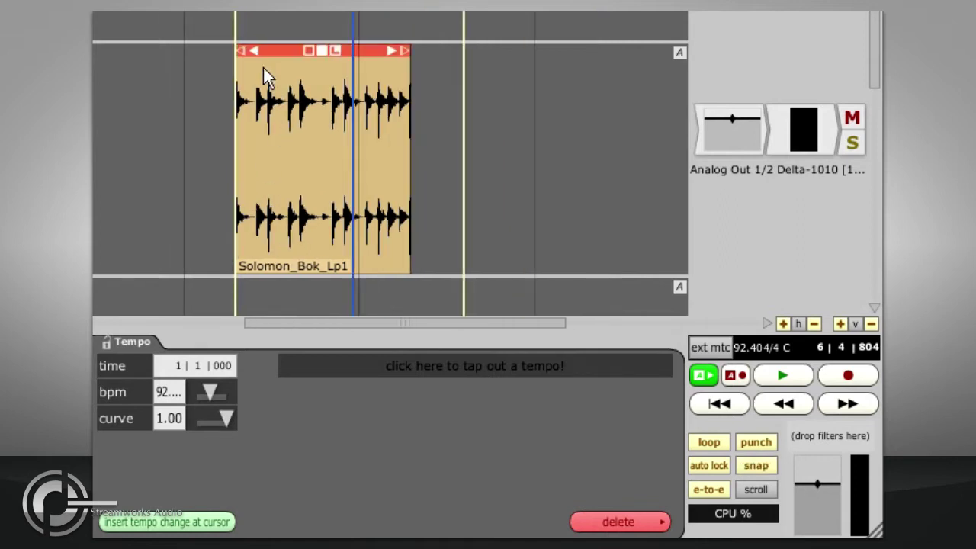
pyautogui.moveTo(280, 65); pyautogui.dragTo(228, 72)
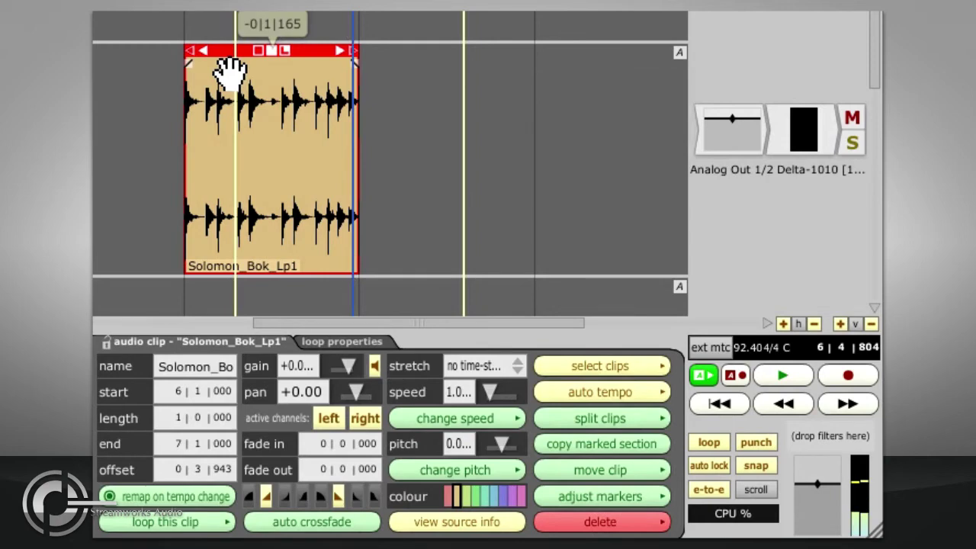
pyautogui.press('l')
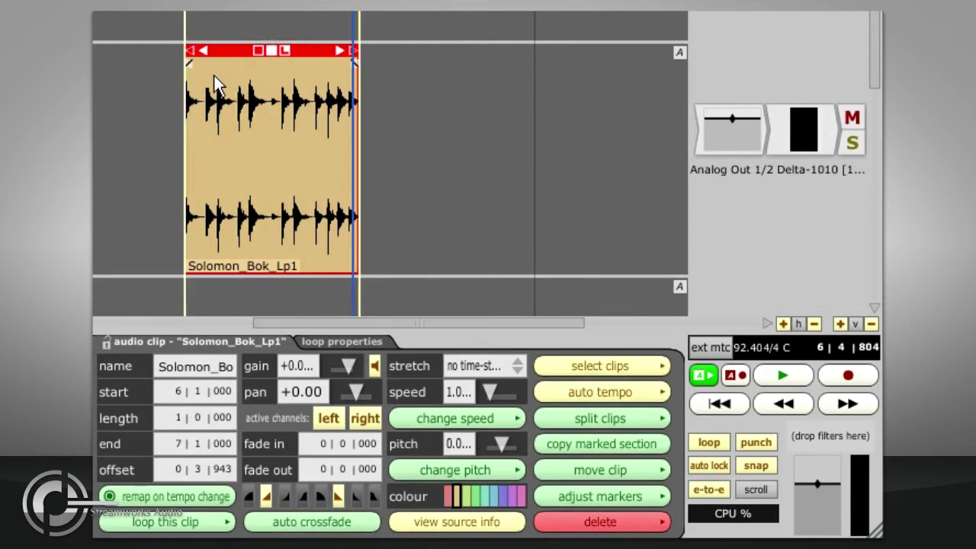
pyautogui.press('space')
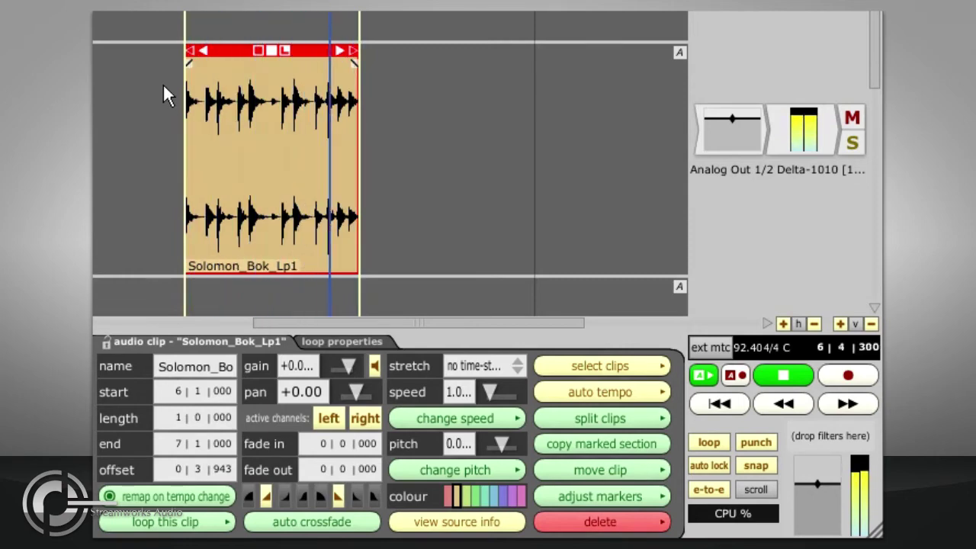
# - Turn on clip looping and extend the loop out to 9 bars, then play it back
pyautogui.click(284, 51)
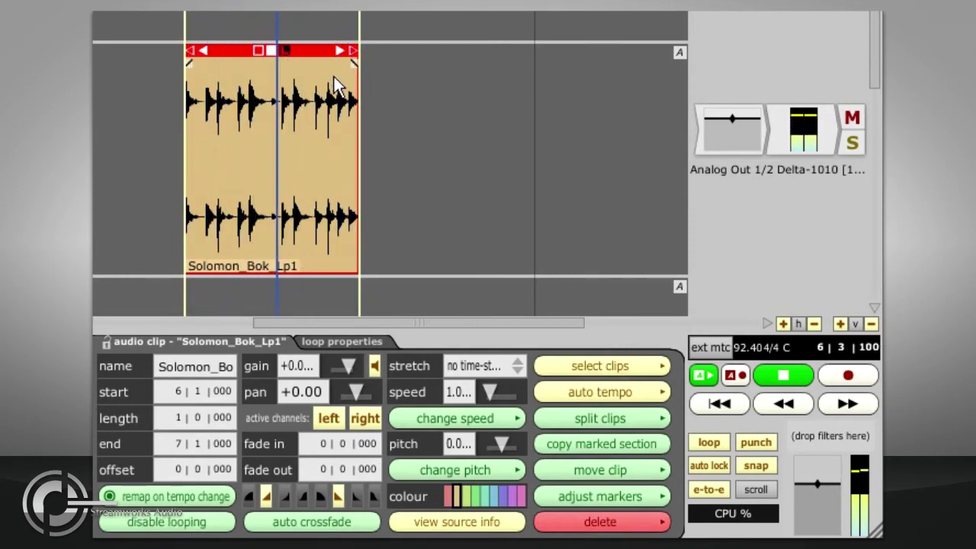
pyautogui.scroll(-3, 333, 76)
pyautogui.scroll(-1, 343, 74)
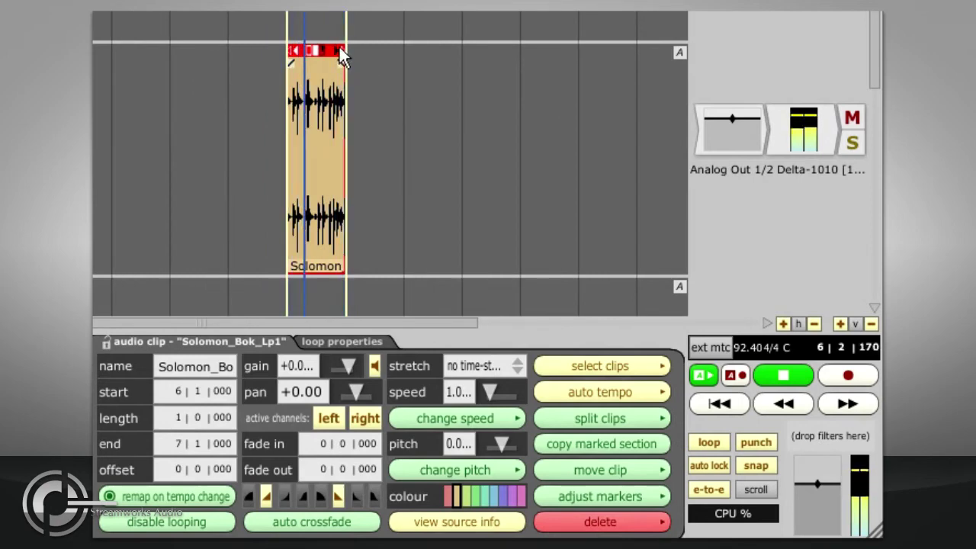
pyautogui.moveTo(341, 49); pyautogui.dragTo(607, 37)
pyautogui.press('space')
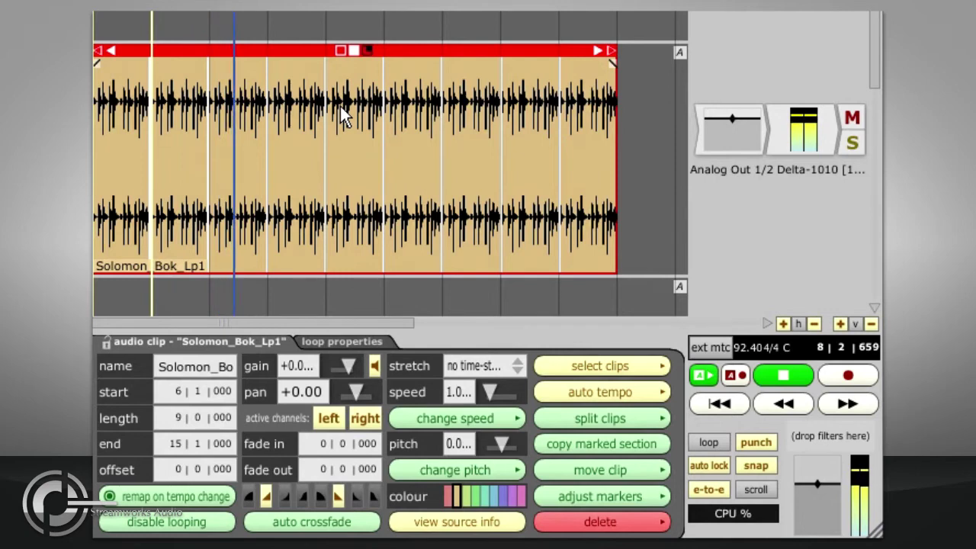
# - Split the looped clip at the playhead and trim the right-hand clip's start later
pyautogui.press('s')
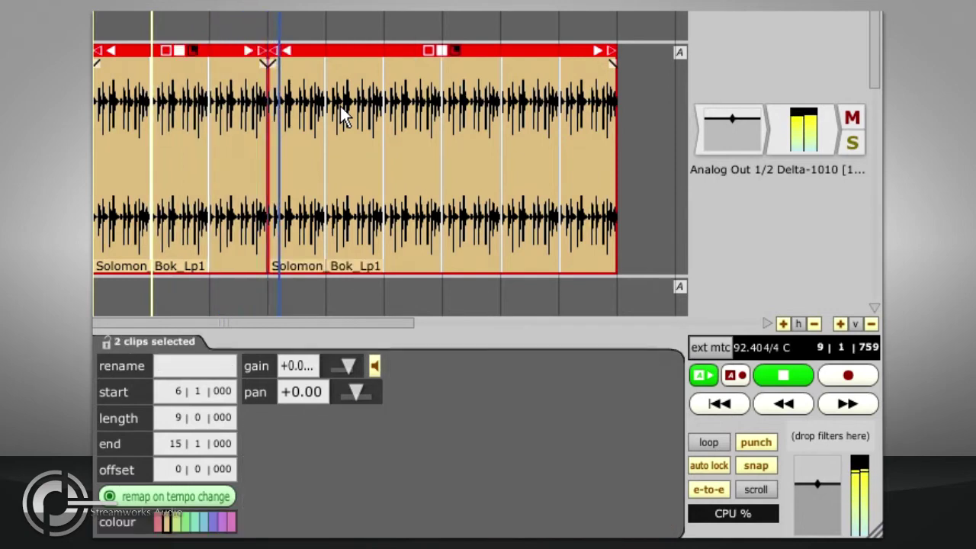
pyautogui.click(341, 55)
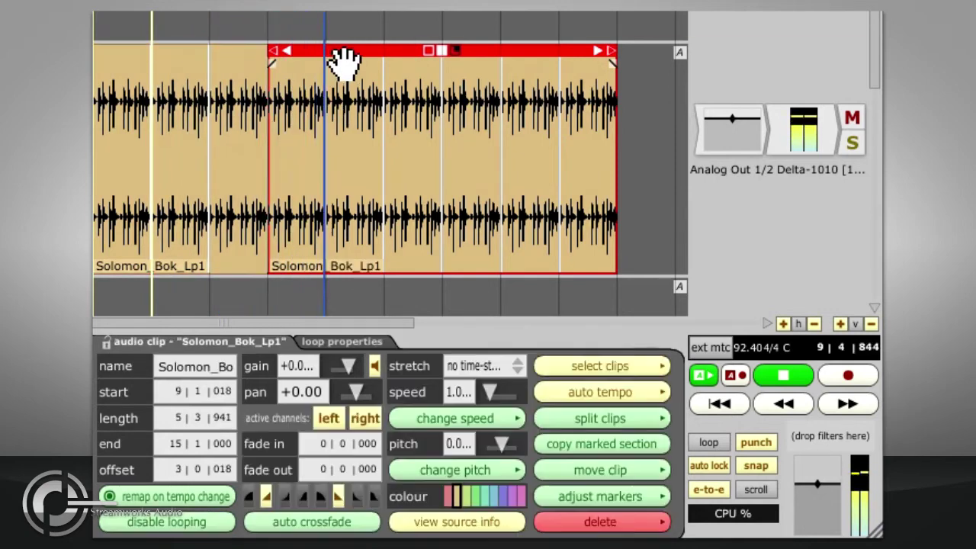
pyautogui.moveTo(273, 50); pyautogui.dragTo(311, 45)
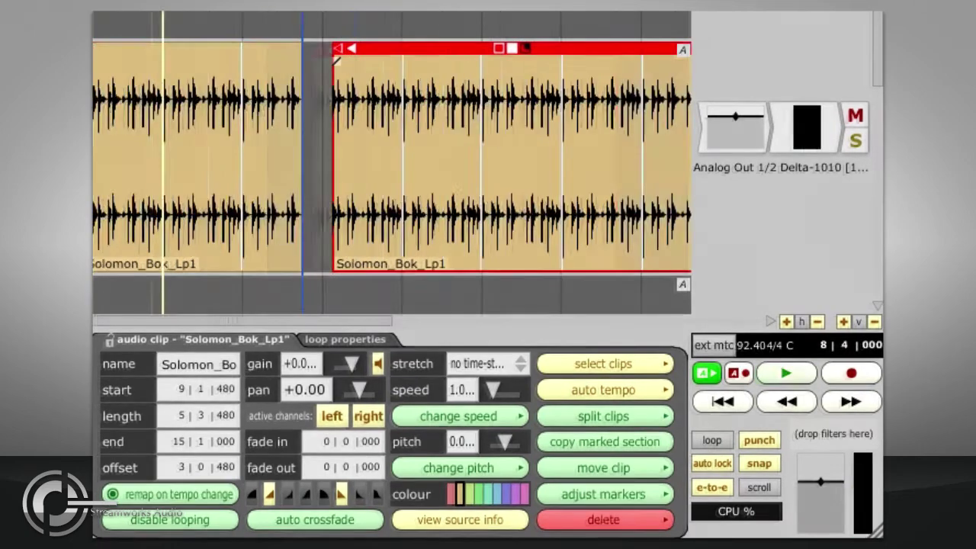
# - Shorten the first clip's loop length down to a single repeat
pyautogui.scroll(1, 147, 158)
pyautogui.moveTo(411, 133); pyautogui.dragTo(238, 131)
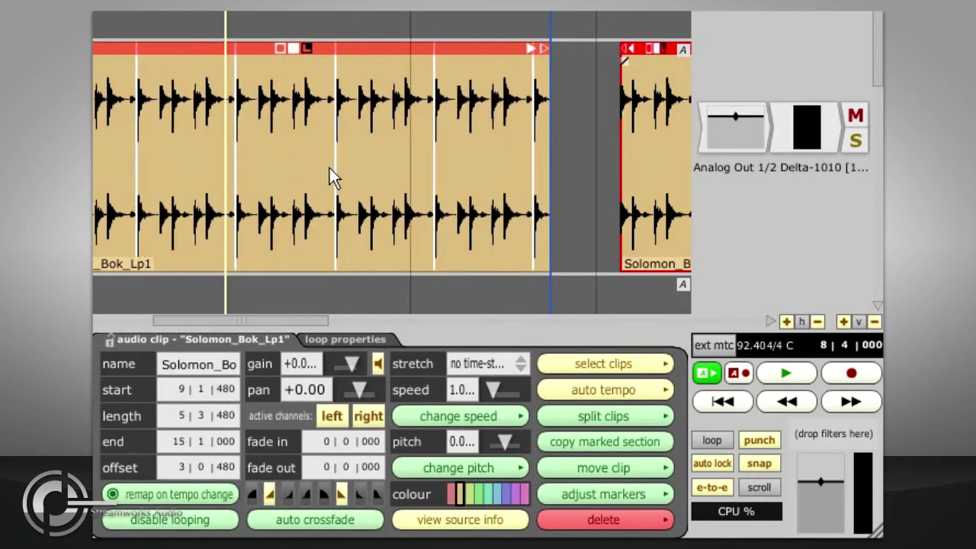
pyautogui.scroll(-2, 331, 161)
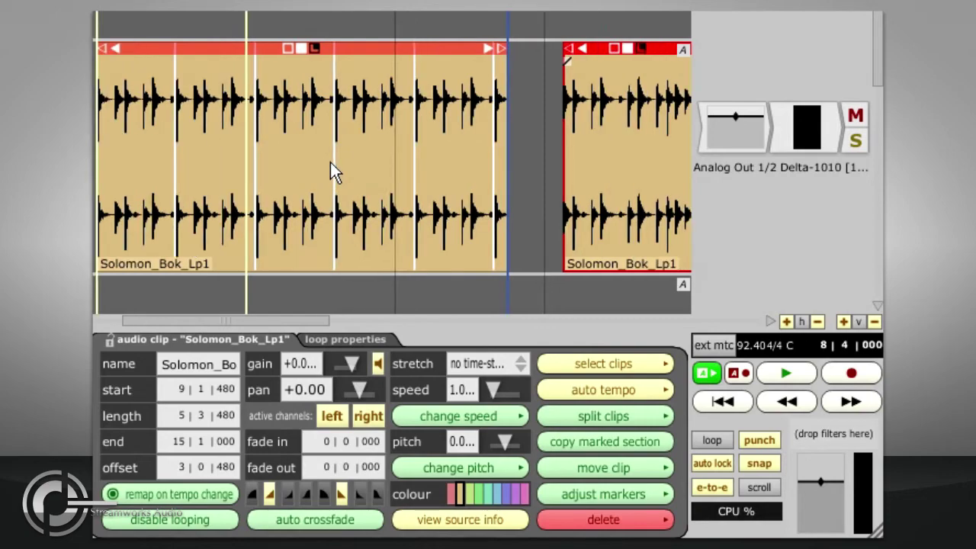
pyautogui.click(324, 48)
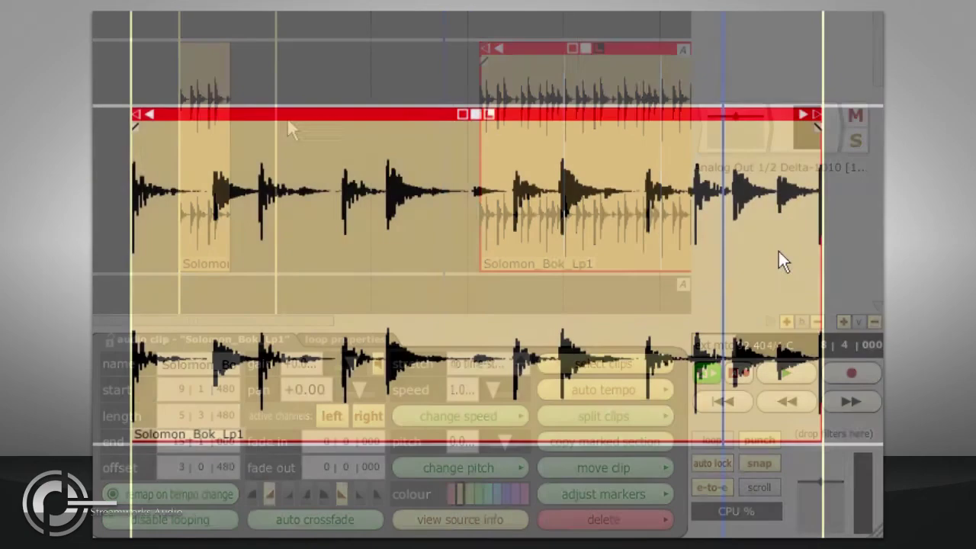
# - Split the clip twice at the playhead with Alt+X and T, deleting the rightmost piece
pyautogui.scroll(3, 769, 449)
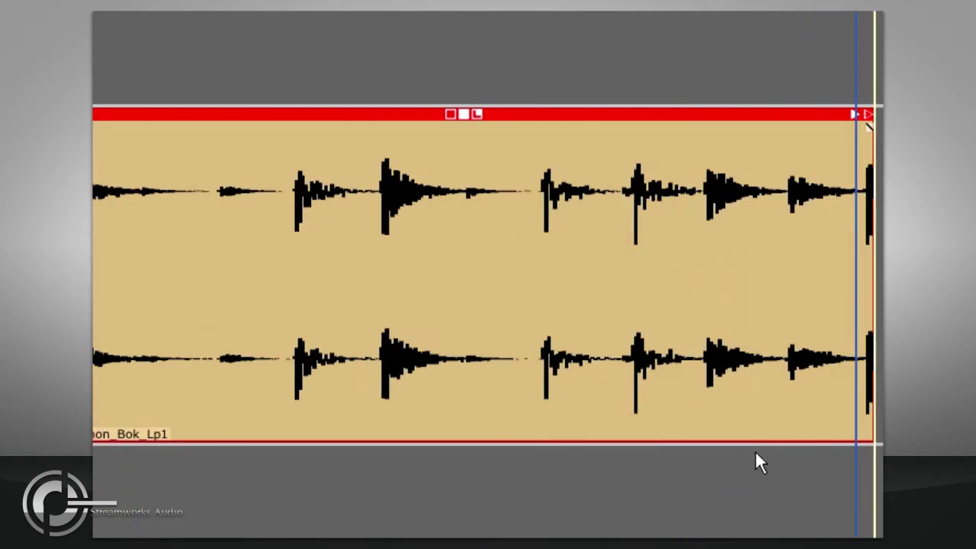
pyautogui.scroll(4, 683, 447)
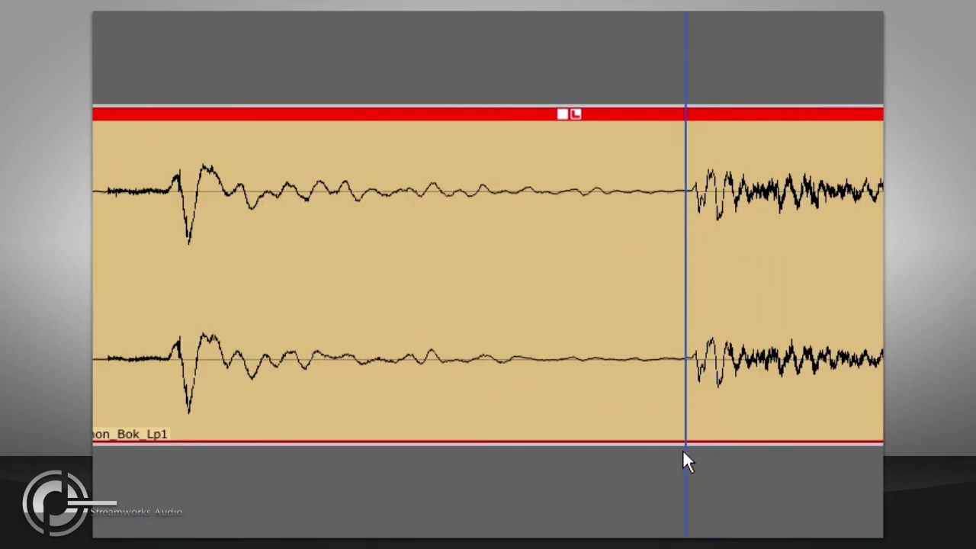
pyautogui.hotkey('alt', 'x')
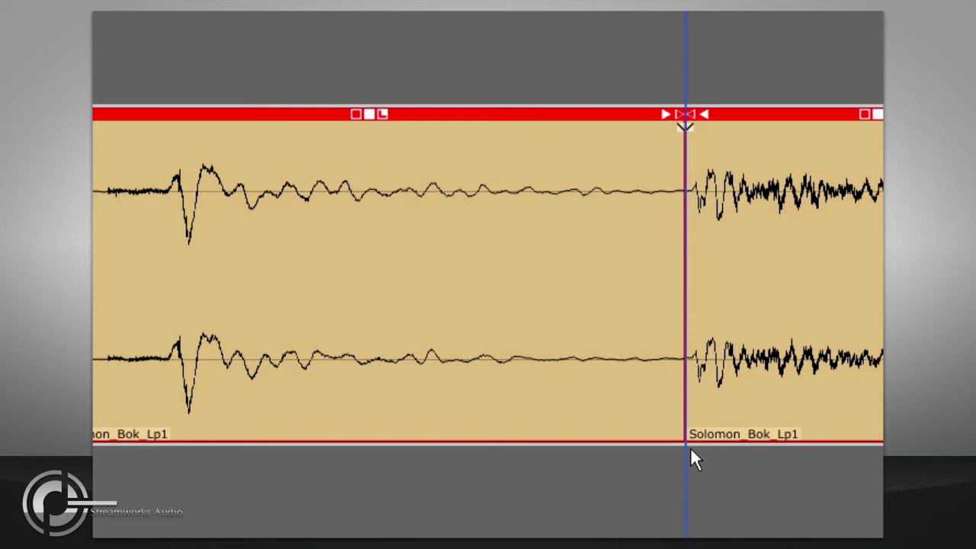
pyautogui.scroll(-3, 690, 449)
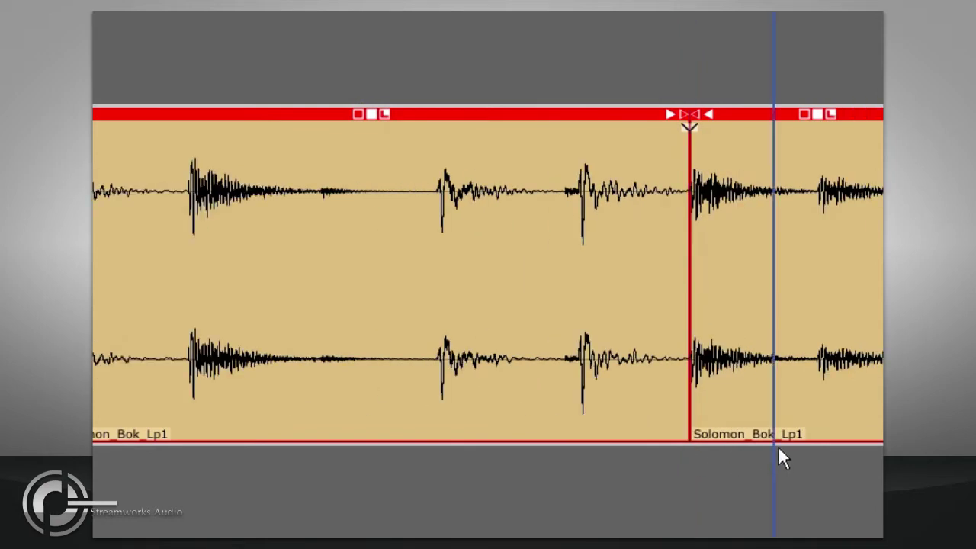
pyautogui.press('t')
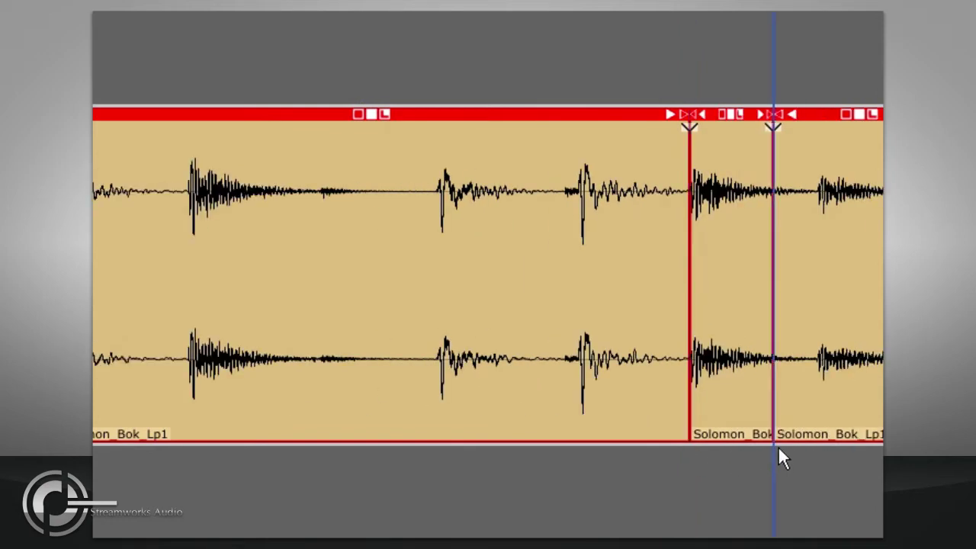
pyautogui.click(825, 130)
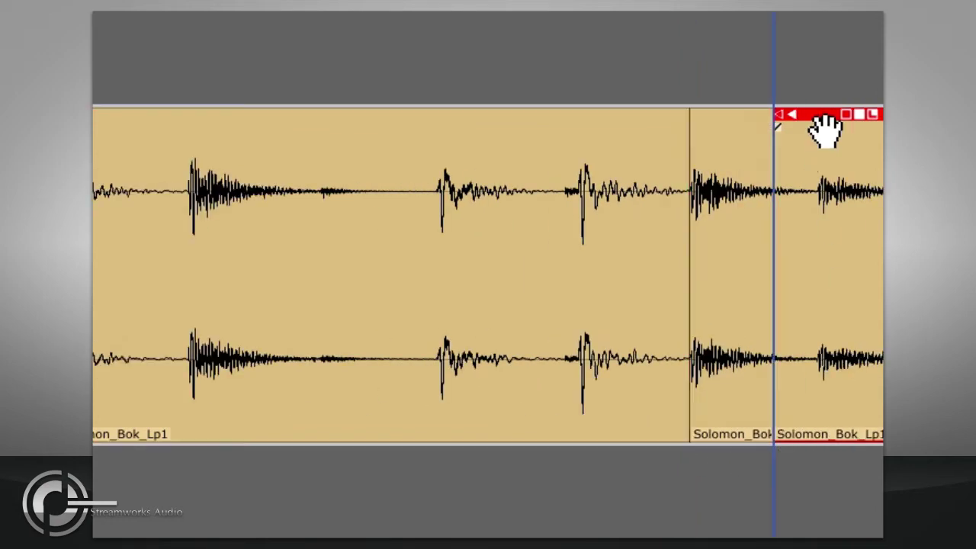
pyautogui.press('Delete')
# - Lengthen the short slice so it repeats, shorten its loop, and add a fade-in
pyautogui.click(735, 114)
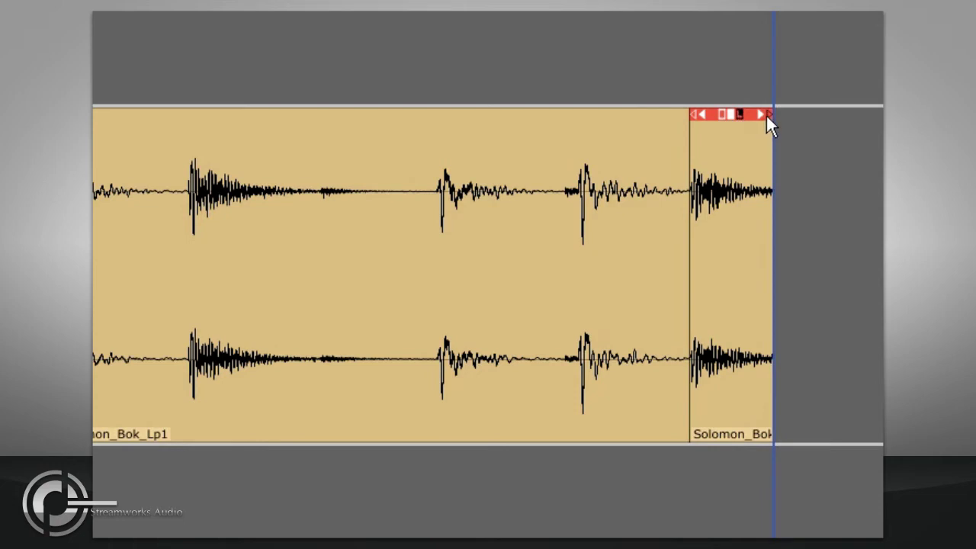
pyautogui.moveTo(766, 116); pyautogui.dragTo(882, 122)
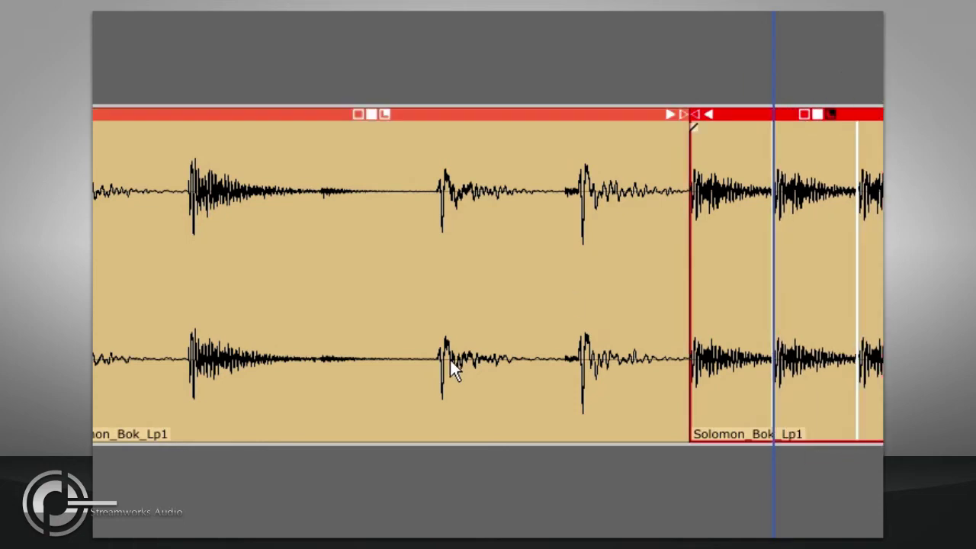
pyautogui.click(311, 479)
pyautogui.scroll(-2, 343, 465)
pyautogui.scroll(1, 648, 404)
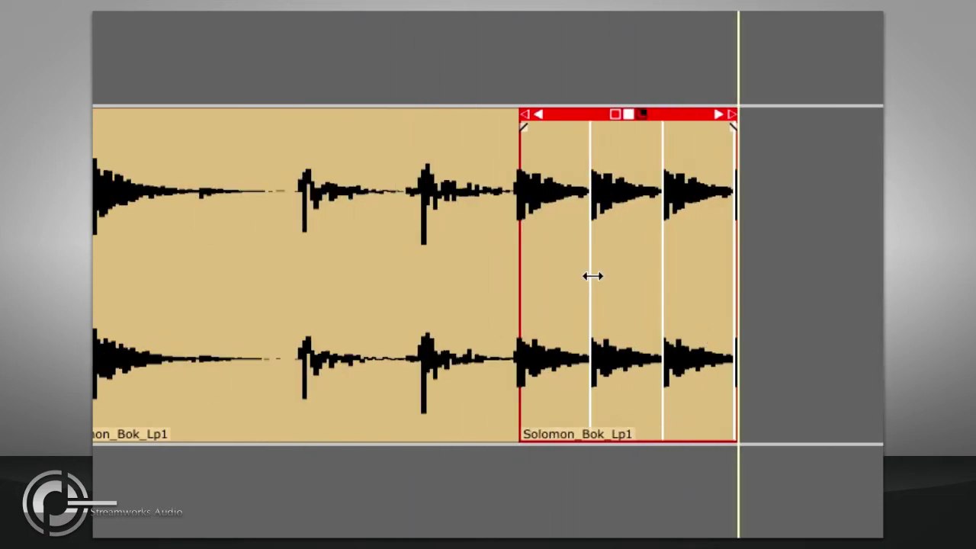
pyautogui.moveTo(591, 270); pyautogui.dragTo(561, 272)
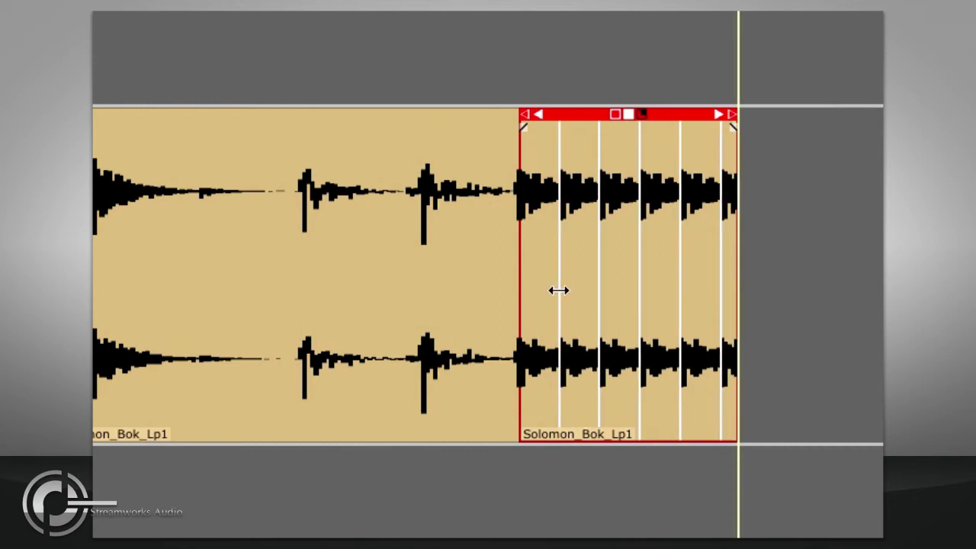
pyautogui.scroll(-3, 543, 315)
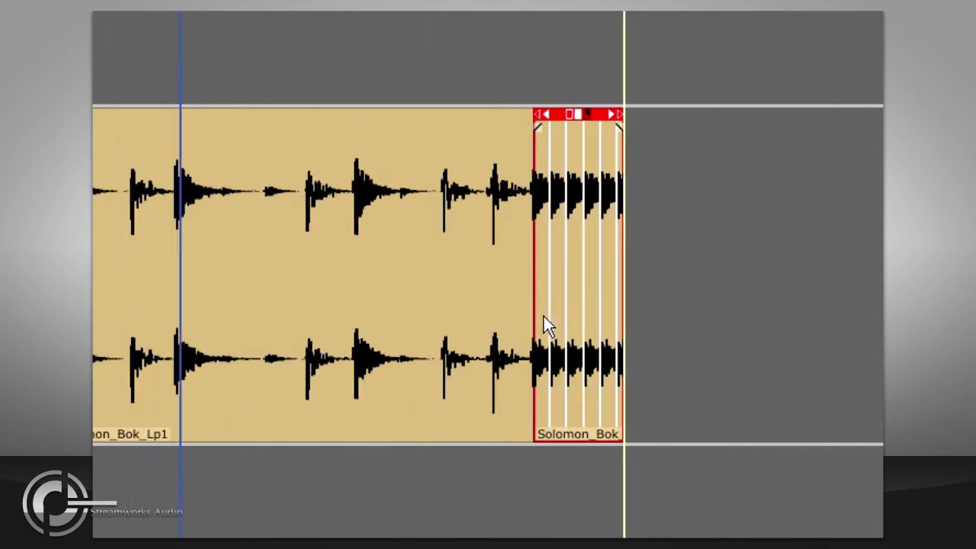
pyautogui.scroll(2, 562, 191)
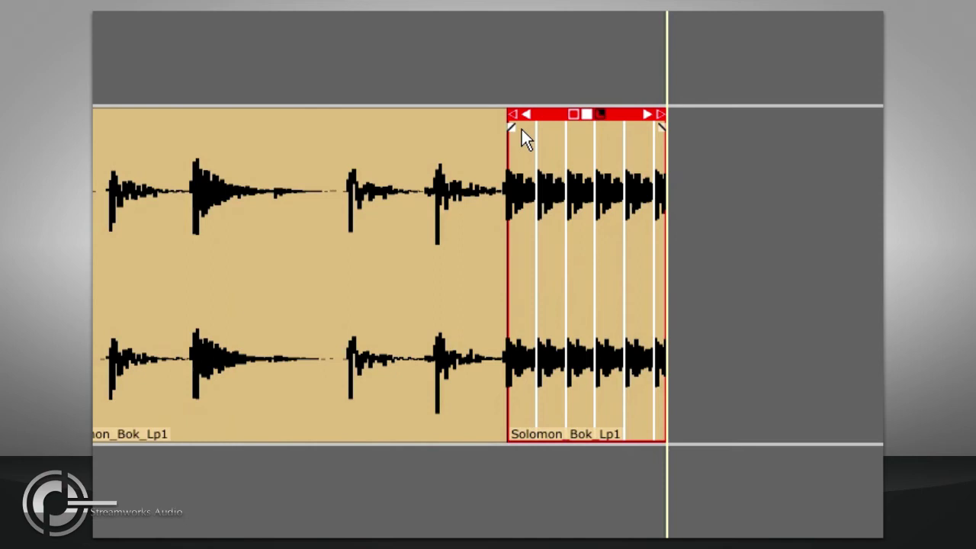
pyautogui.moveTo(522, 129); pyautogui.dragTo(616, 134)
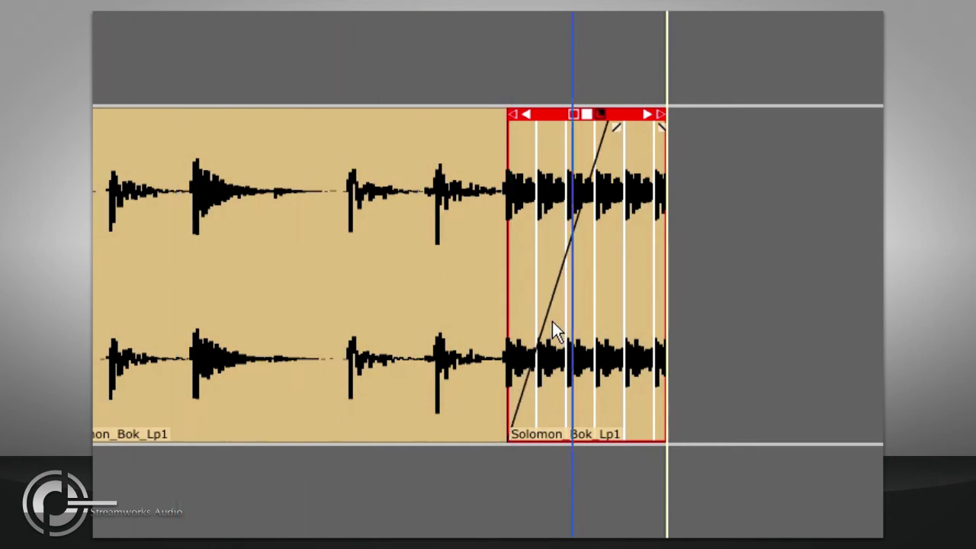
# - Shorten the loop further so the slice packs many tight stutter repeats
pyautogui.scroll(-3, 553, 329)
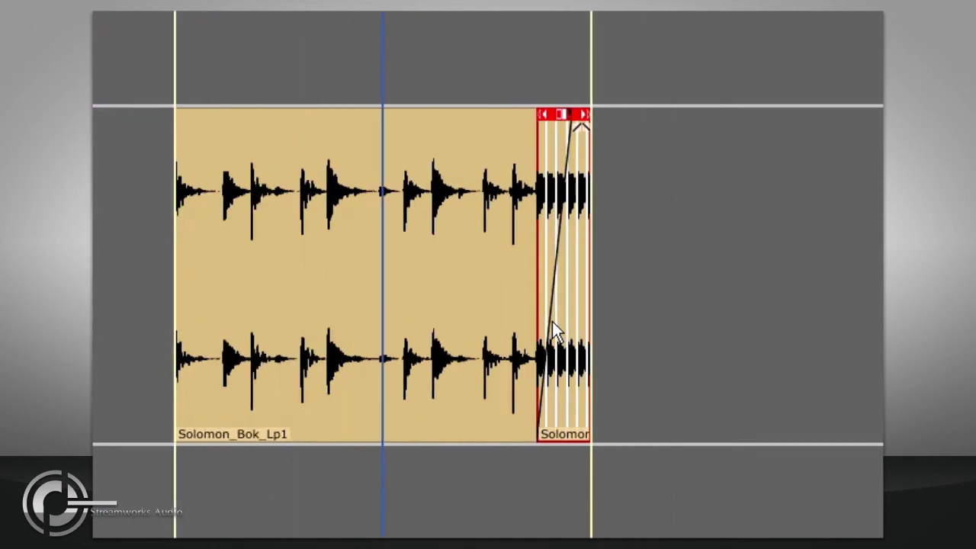
pyautogui.scroll(4, 556, 320)
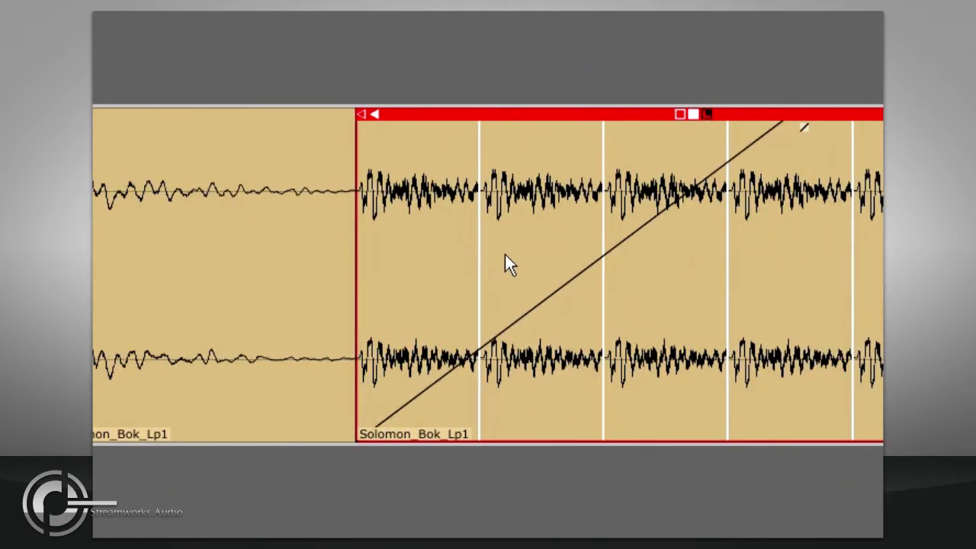
pyautogui.moveTo(478, 262); pyautogui.dragTo(385, 256)
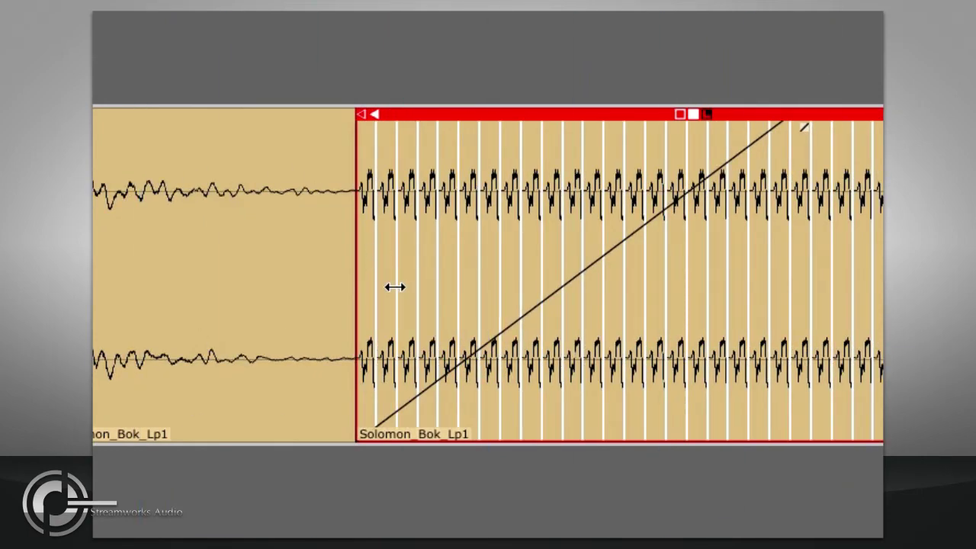
pyautogui.scroll(-4, 394, 285)
pyautogui.scroll(-1, 393, 286)
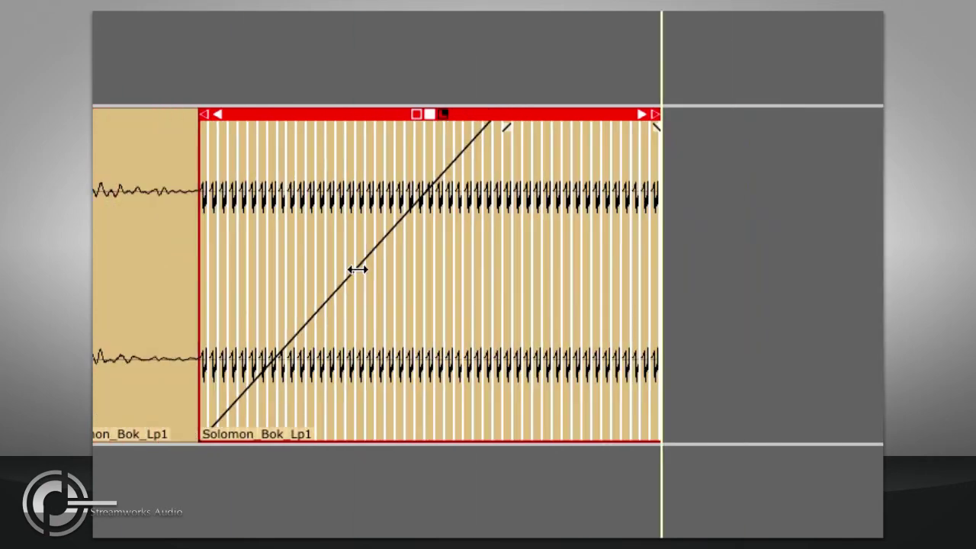
pyautogui.moveTo(357, 264); pyautogui.dragTo(331, 266)
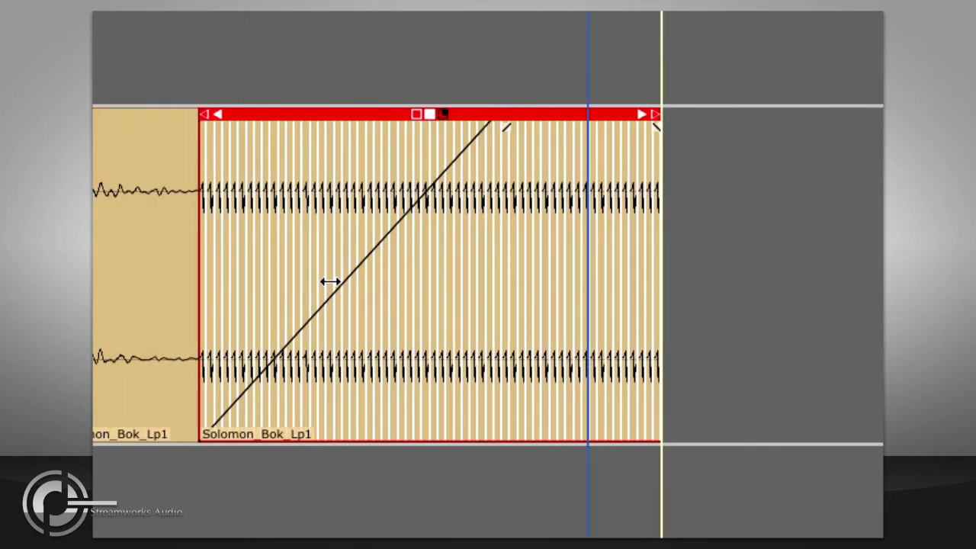
# - Cut the drum loop with Alt+X just before the first two hits
pyautogui.scroll(3, 254, 420)
pyautogui.click(255, 462)
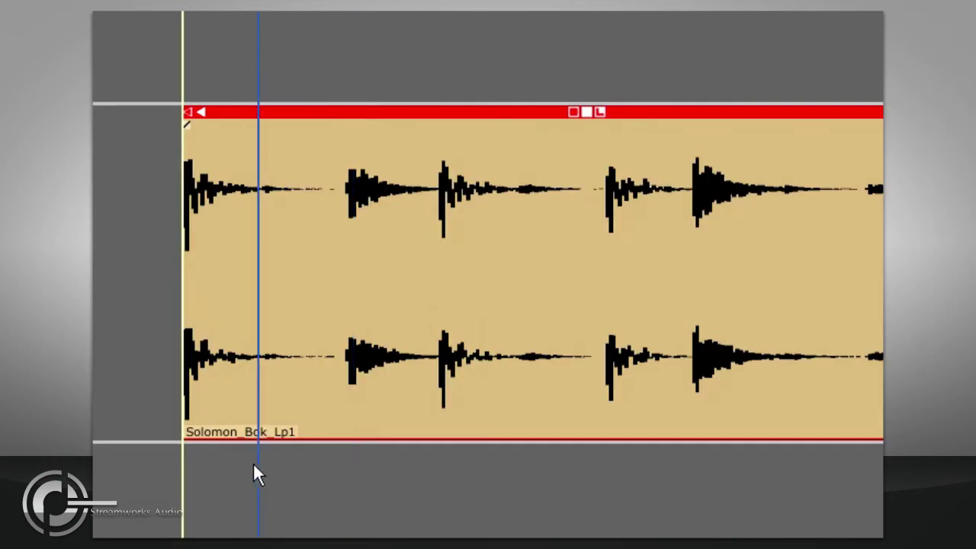
pyautogui.scroll(2, 256, 462)
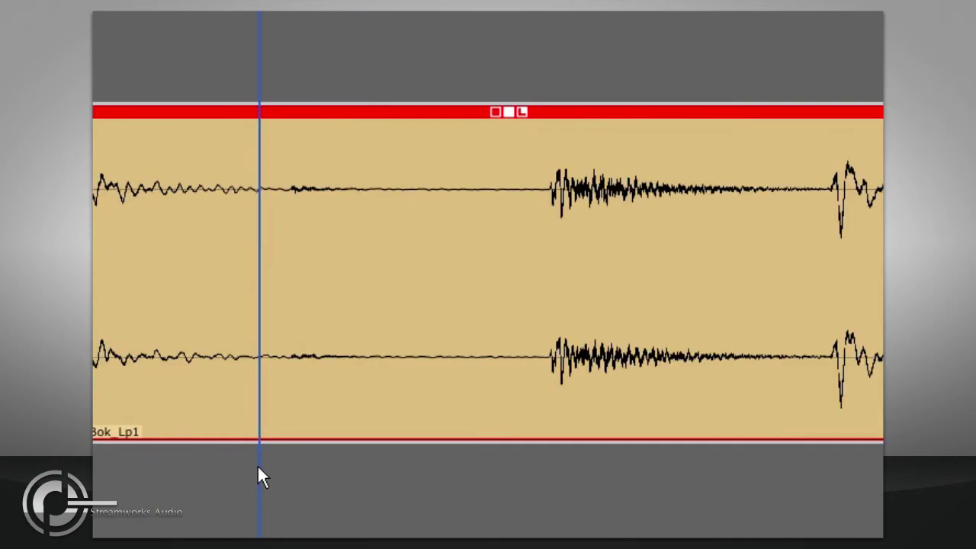
pyautogui.moveTo(257, 462); pyautogui.dragTo(288, 462)
pyautogui.scroll(3, 288, 462)
pyautogui.hotkey('alt', 'x')
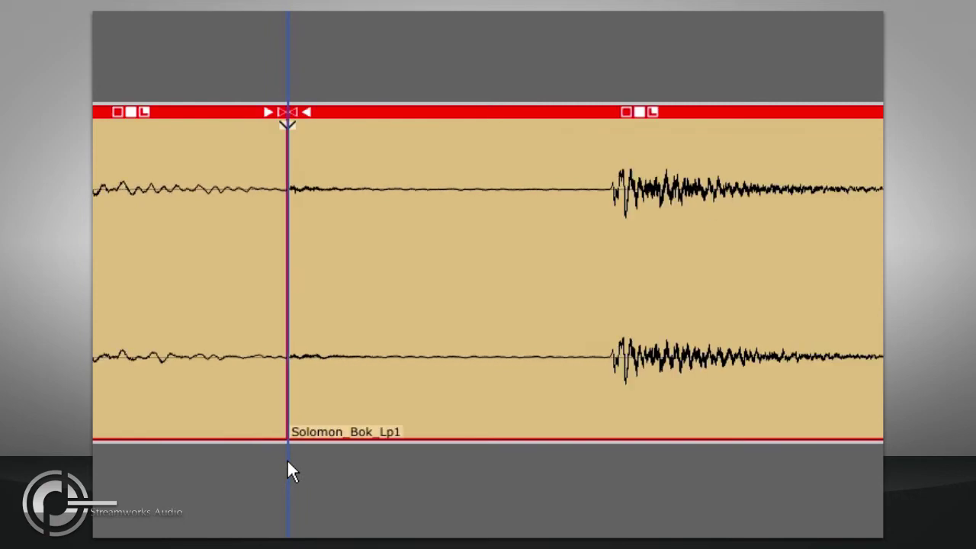
pyautogui.scroll(-3, 287, 460)
pyautogui.moveTo(341, 474); pyautogui.dragTo(453, 484)
pyautogui.scroll(3, 369, 481)
pyautogui.scroll(3, 369, 480)
pyautogui.hotkey('alt', 'x')
# - Cut three more slices, each lined up just before the following drum hits
pyautogui.scroll(-3, 453, 485)
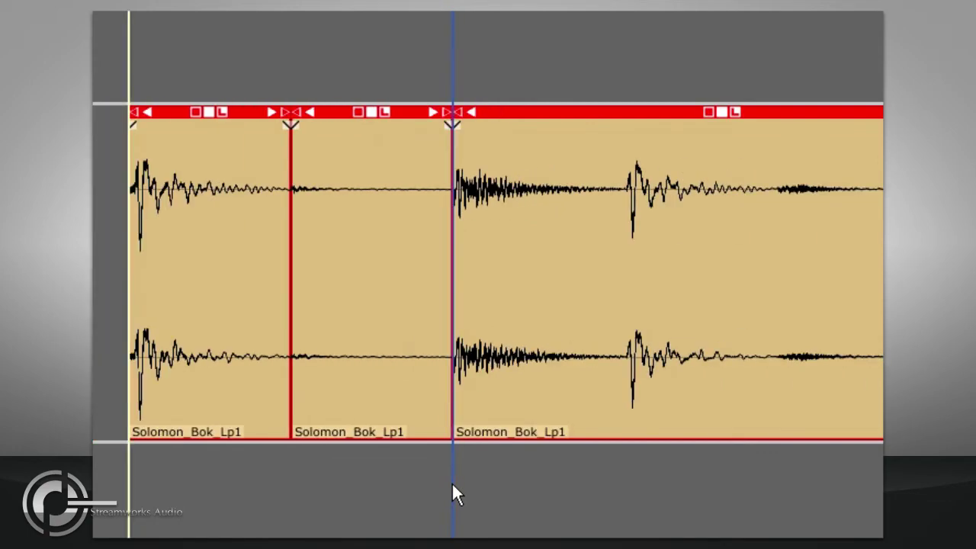
pyautogui.click(633, 477)
pyautogui.scroll(5, 632, 478)
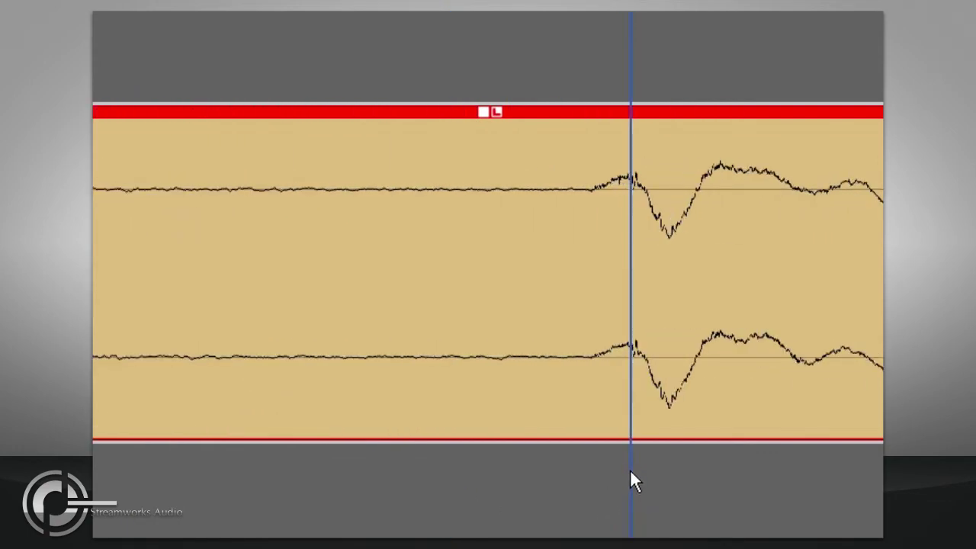
pyautogui.moveTo(632, 475); pyautogui.dragTo(588, 457)
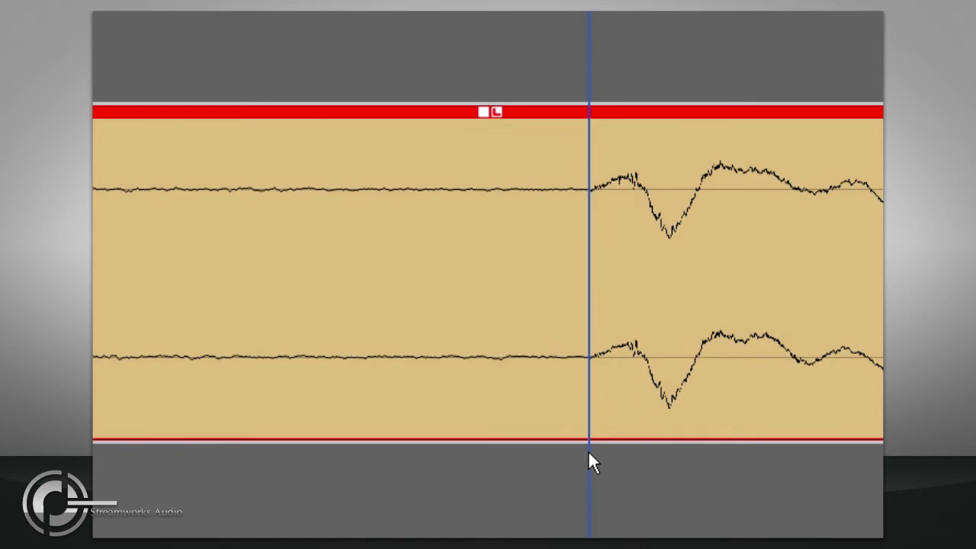
pyautogui.hotkey('alt', 'x')
pyautogui.scroll(-3, 589, 453)
pyautogui.click(663, 456)
pyautogui.moveTo(665, 456)
pyautogui.mouseDown()
pyautogui.moveTo(707, 456)
pyautogui.moveTo(673, 444)
pyautogui.mouseUp()
pyautogui.scroll(5, 697, 455)
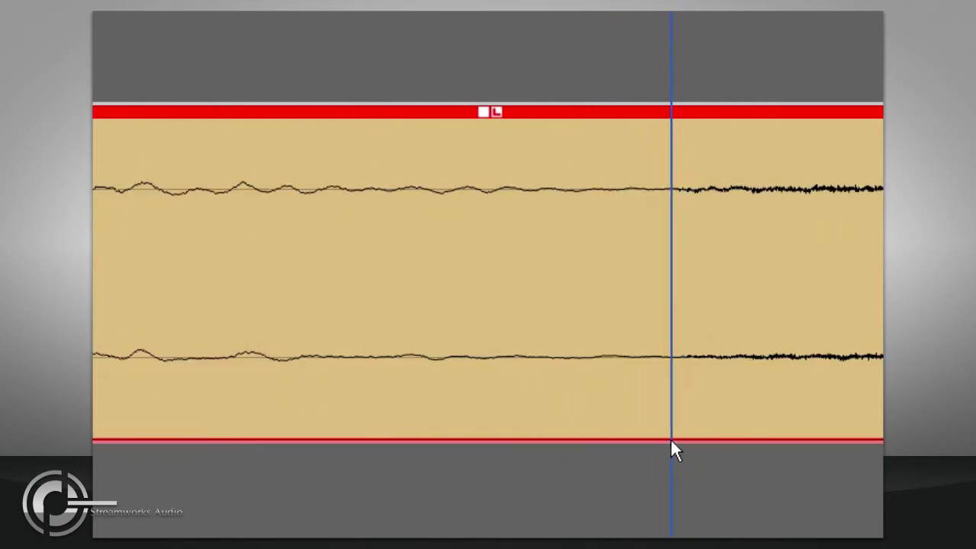
pyautogui.hotkey('alt', 'x')
pyautogui.scroll(-4, 670, 439)
pyautogui.scroll(5, 683, 462)
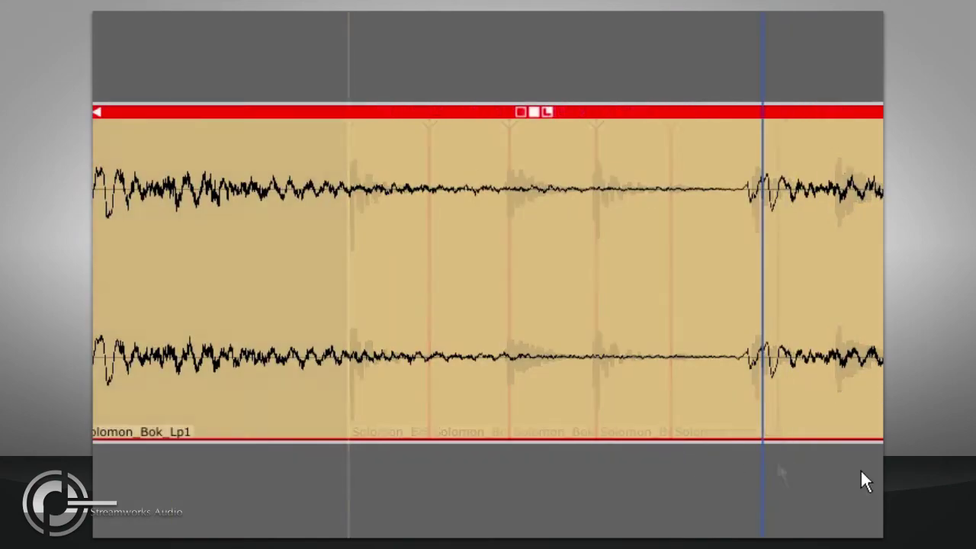
pyautogui.scroll(2, 710, 461)
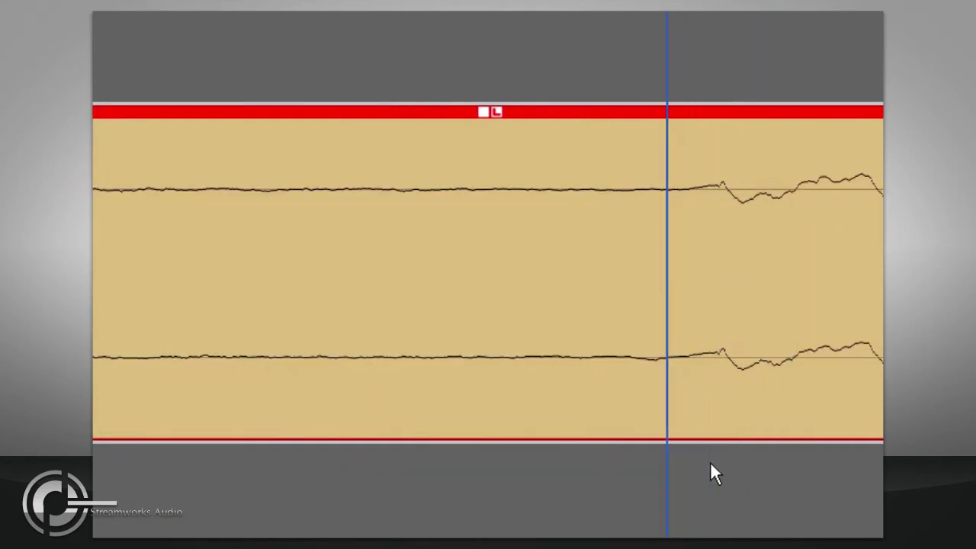
pyautogui.moveTo(656, 466)
pyautogui.mouseDown()
pyautogui.moveTo(671, 456)
pyautogui.moveTo(648, 457)
pyautogui.mouseUp()
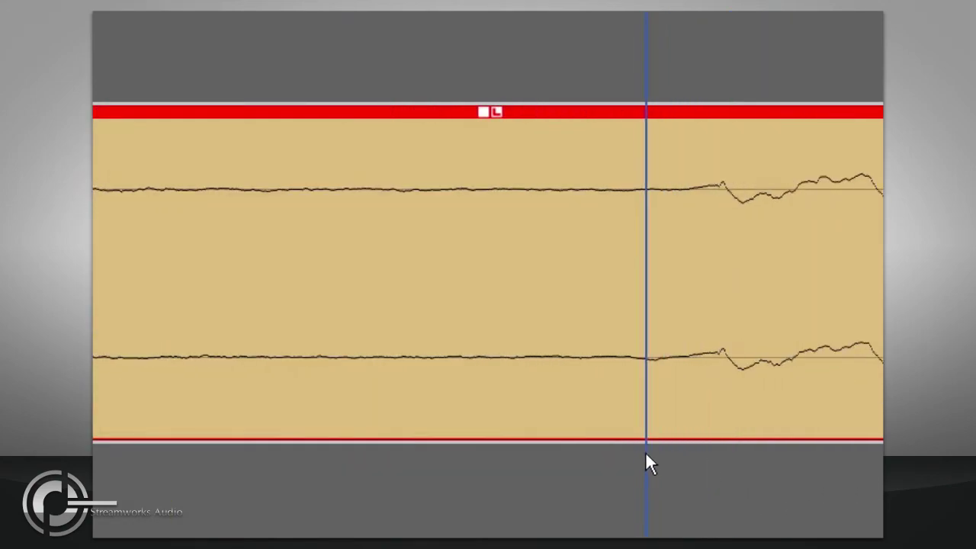
pyautogui.hotkey('alt', 'x')
# - Play the sliced drum loop from just before the first slice
pyautogui.scroll(-3, 645, 462)
pyautogui.scroll(-5, 629, 458)
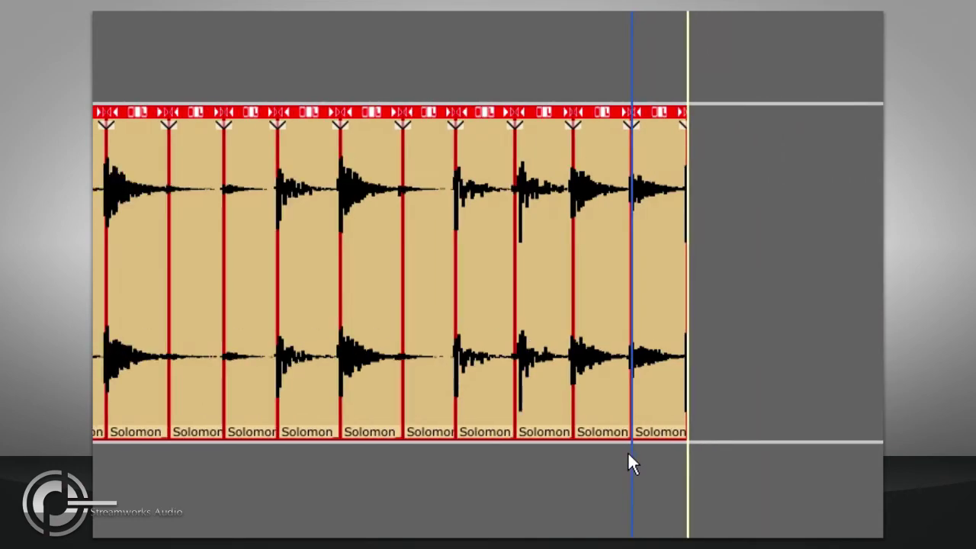
pyautogui.click(196, 481)
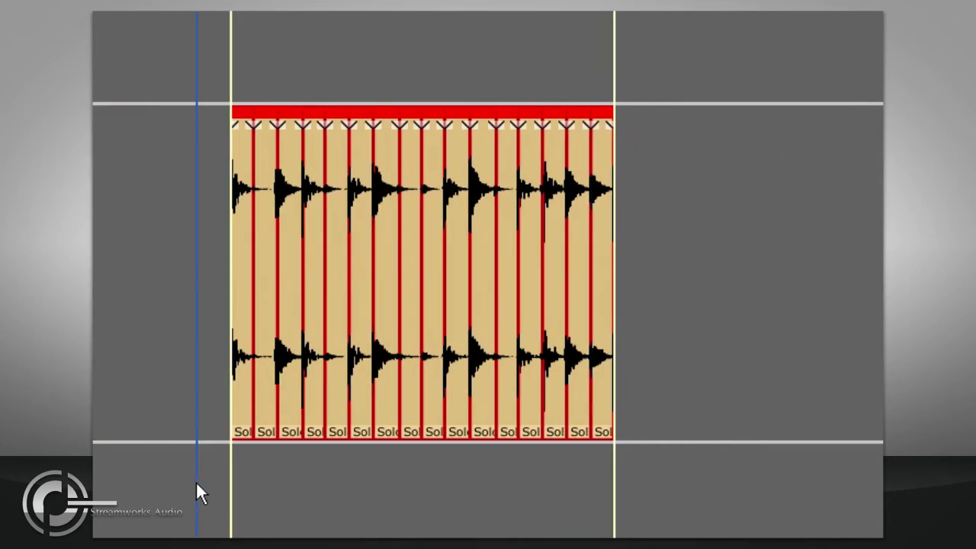
pyautogui.press('space')
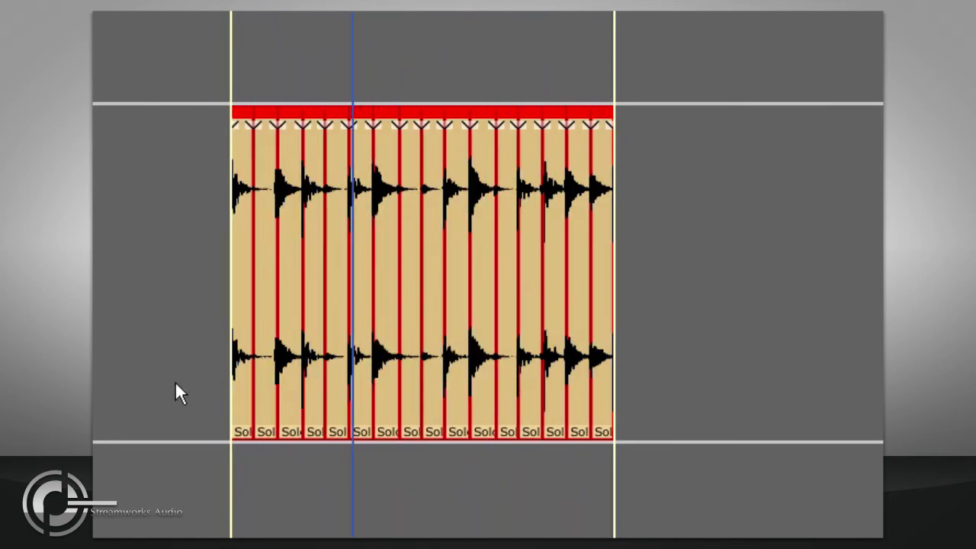
# - Enable remap on tempo change for the 16 slices, set tempo to 66 bpm, and play
pyautogui.press('space')
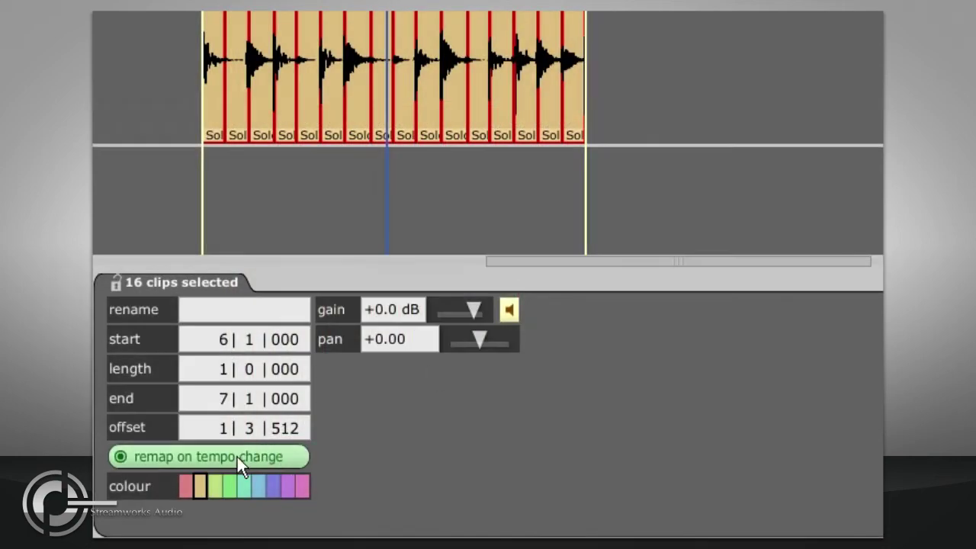
pyautogui.click(237, 458)
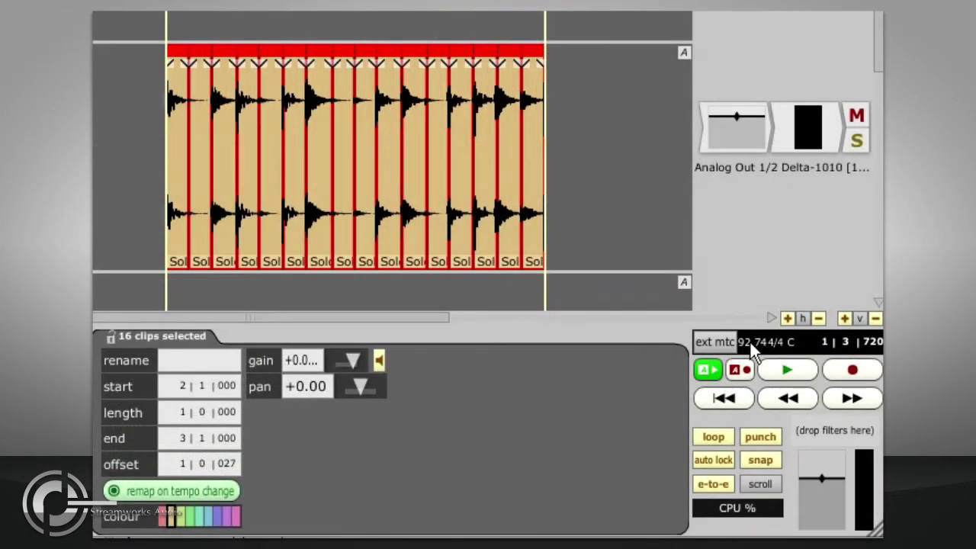
pyautogui.click(750, 342)
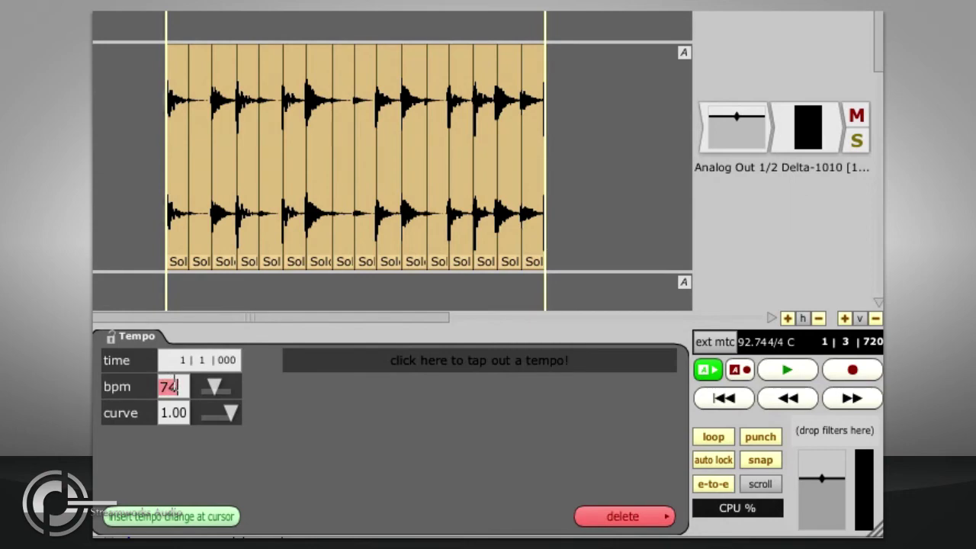
pyautogui.write('66')
pyautogui.press('Return')
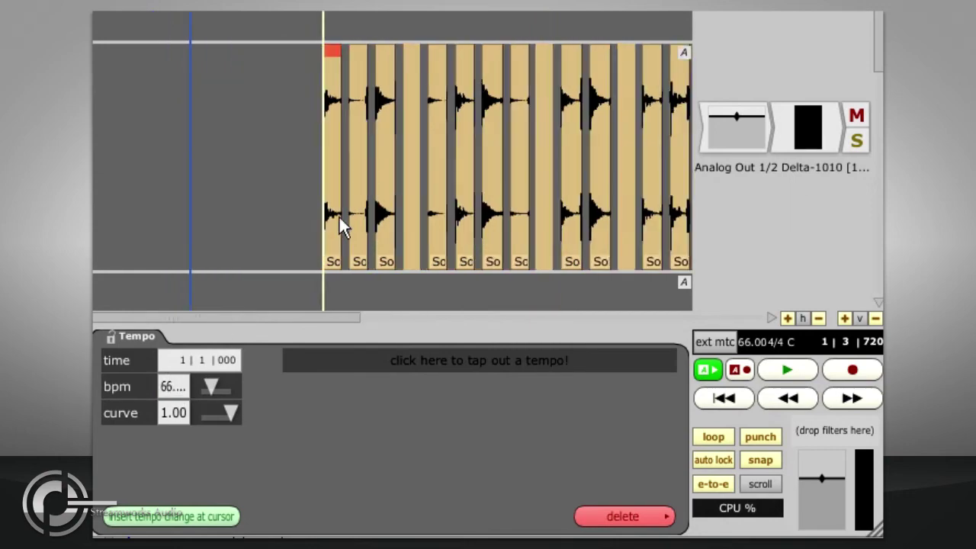
pyautogui.press('-')
pyautogui.press('space')
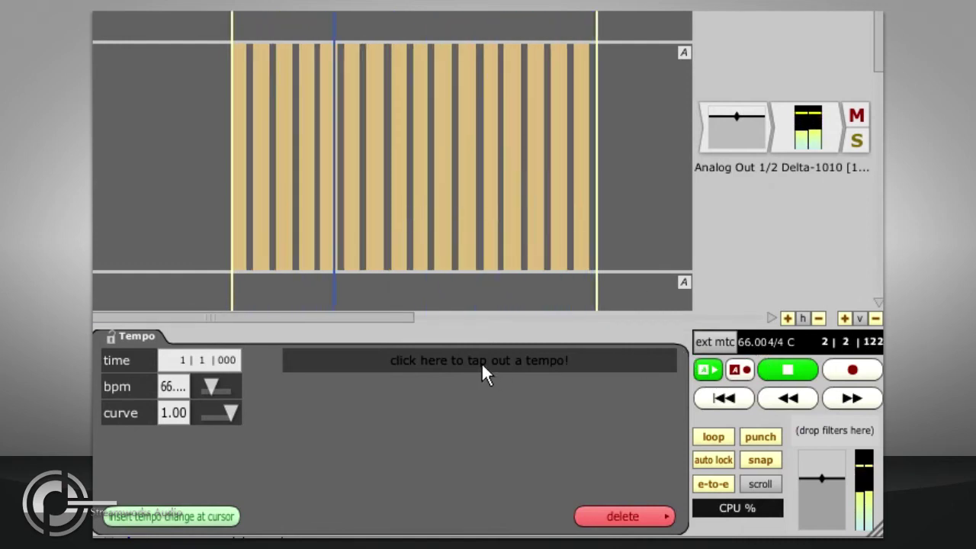
# - Change the tempo to 120 bpm, stop playback, and select all 16 slices
pyautogui.click(176, 384)
pyautogui.write('120')
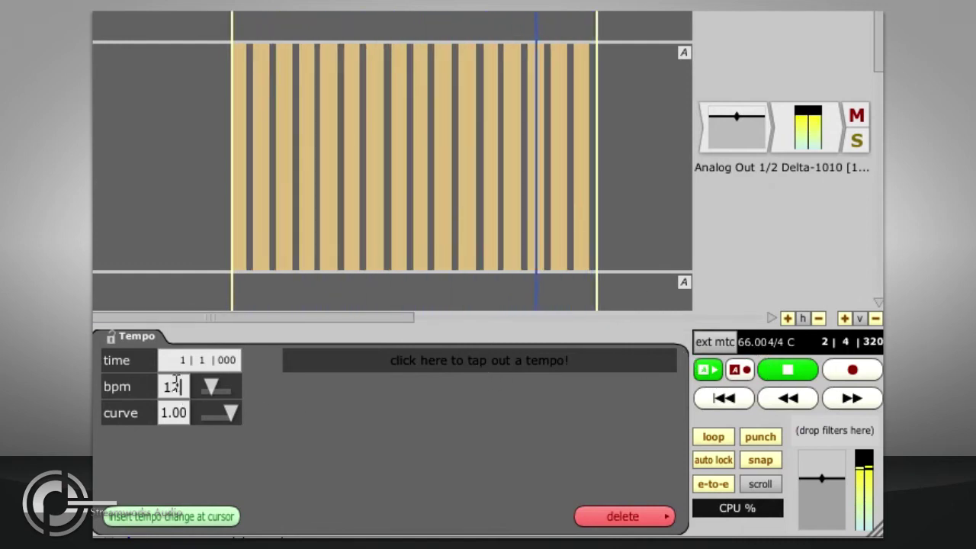
pyautogui.press('Return')
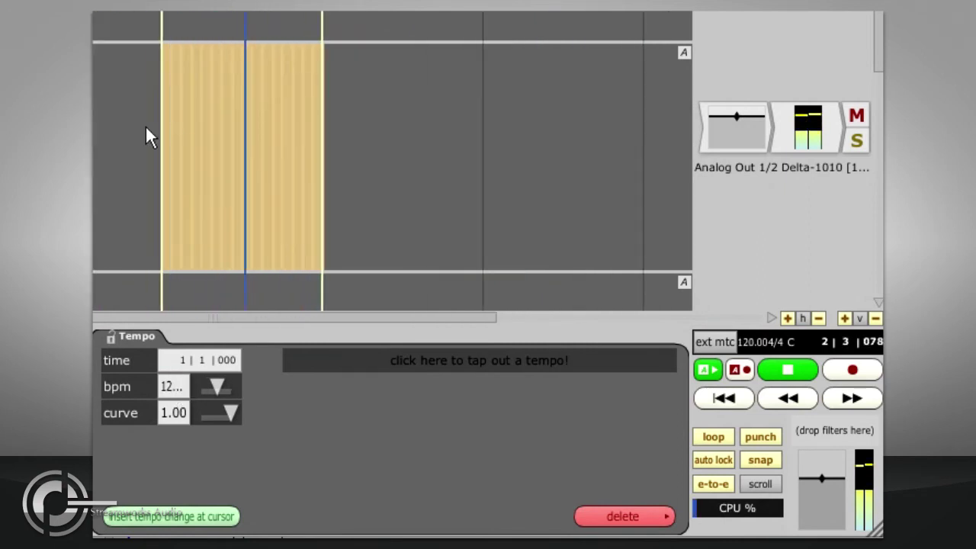
pyautogui.press('space')
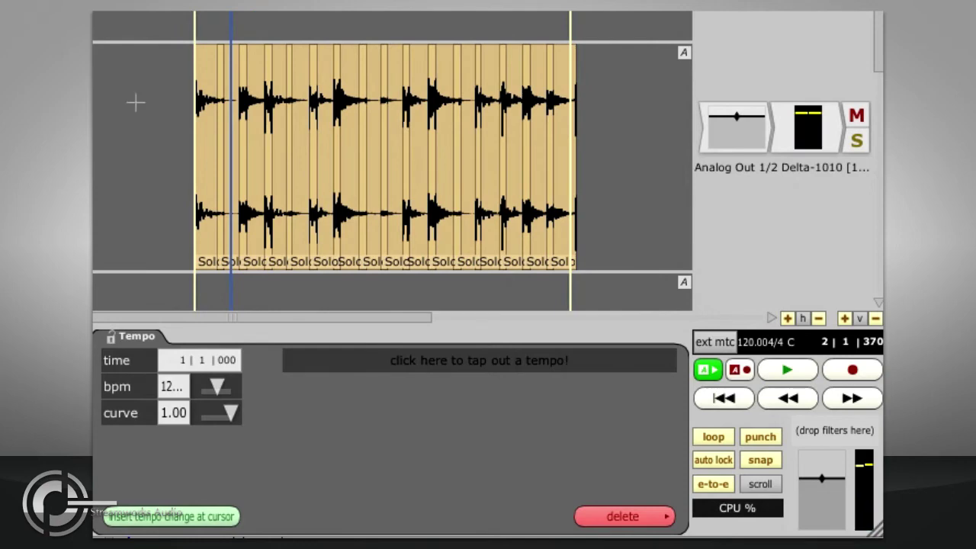
pyautogui.moveTo(136, 102); pyautogui.dragTo(578, 176)
# - Trim the edges of all 16 selected drum slices at once with one edge drag
pyautogui.scroll(5, 301, 124)
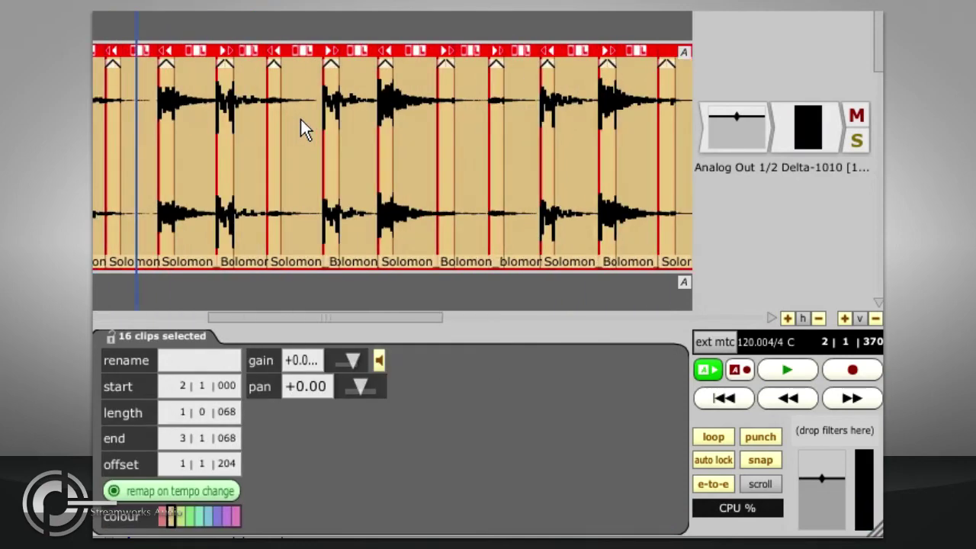
pyautogui.moveTo(372, 52); pyautogui.dragTo(337, 65)
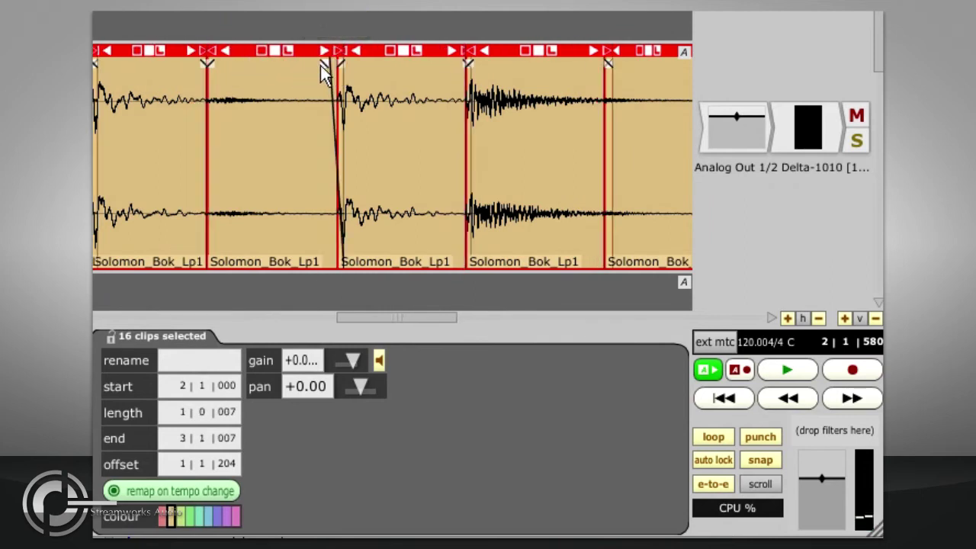
pyautogui.scroll(-2, 321, 145)
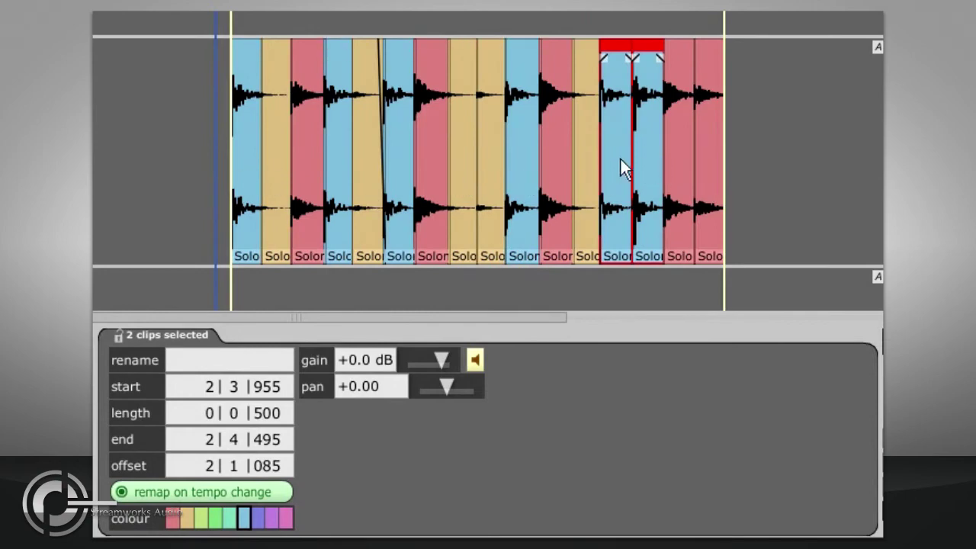
# - Deselect the slices and play back the blue, red and tan drum hits
pyautogui.click(217, 289)
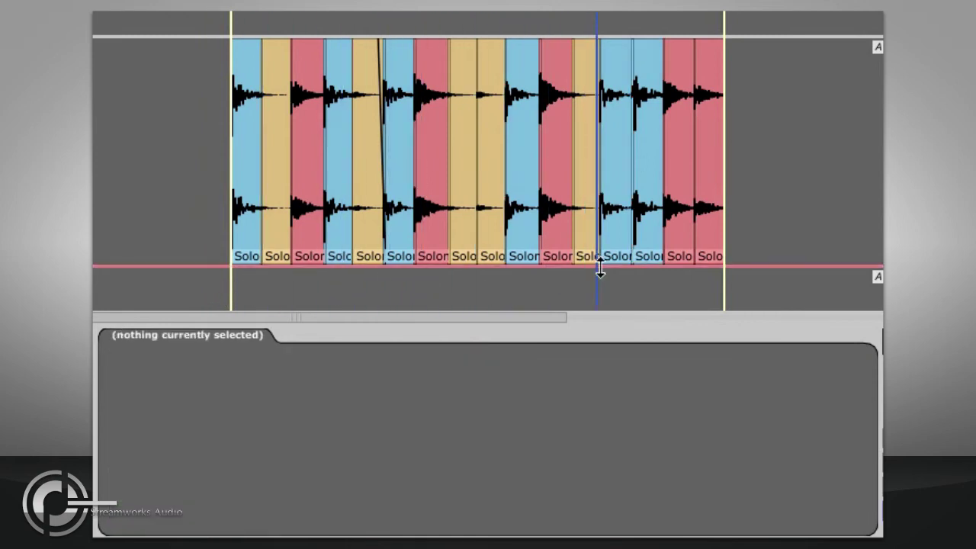
pyautogui.press('space')
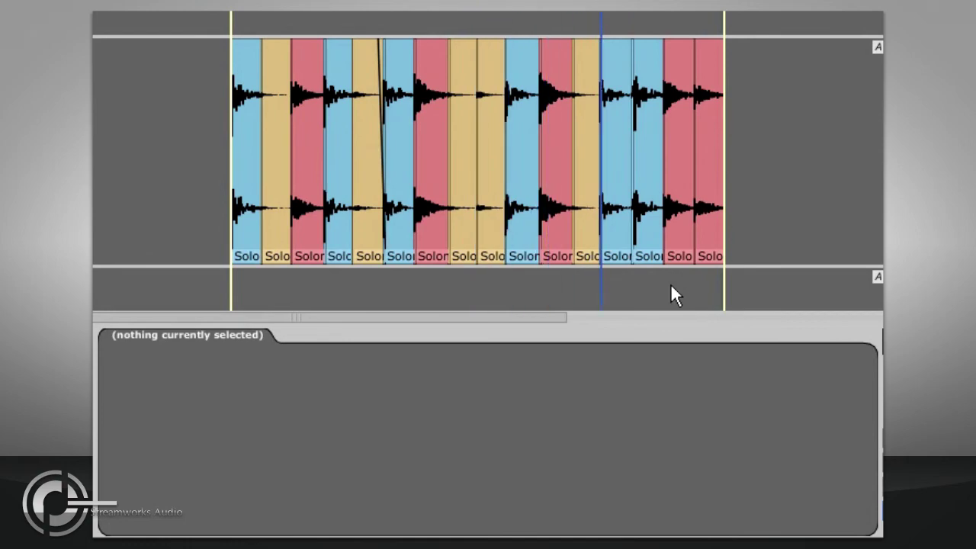
# - Show the first slice's source file info and open its folder from the '...' menu
pyautogui.click(248, 199)
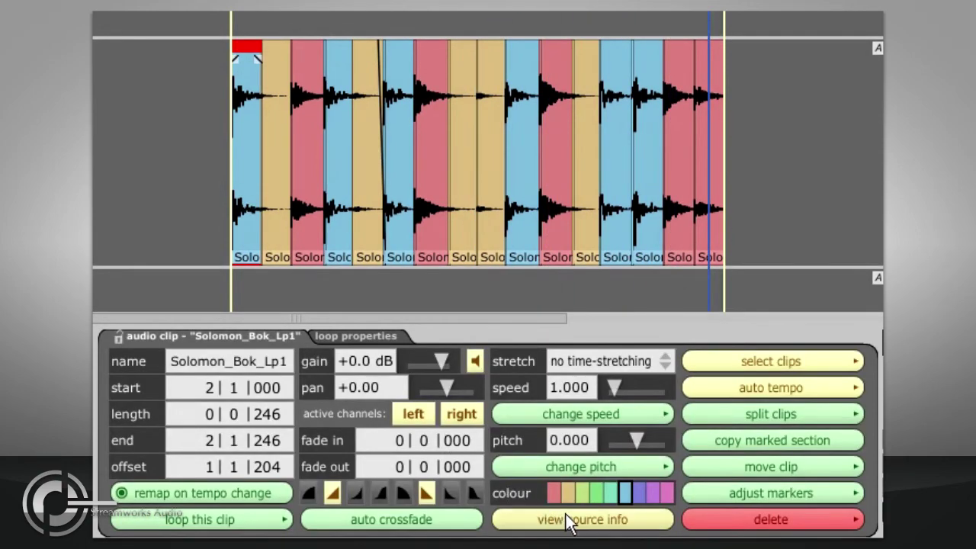
pyautogui.click(653, 522)
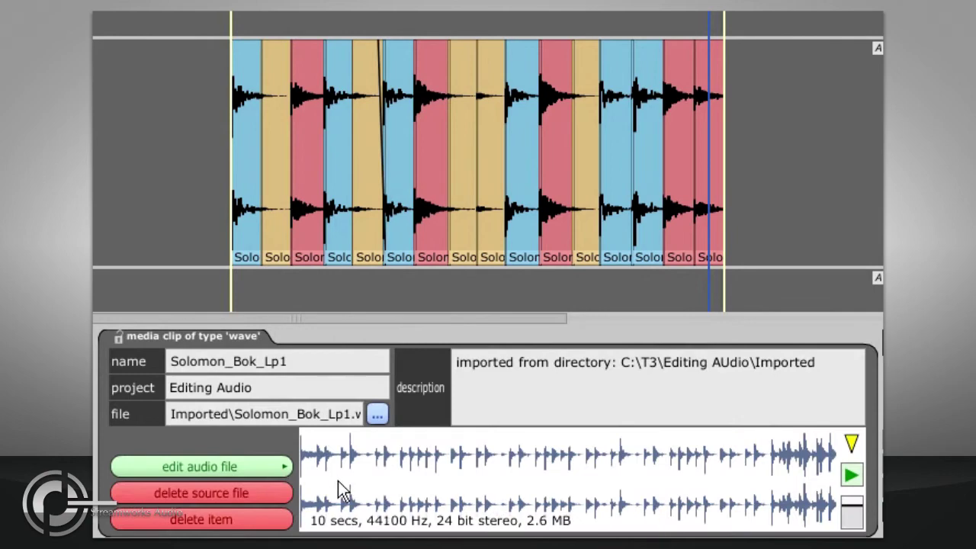
pyautogui.click(381, 419)
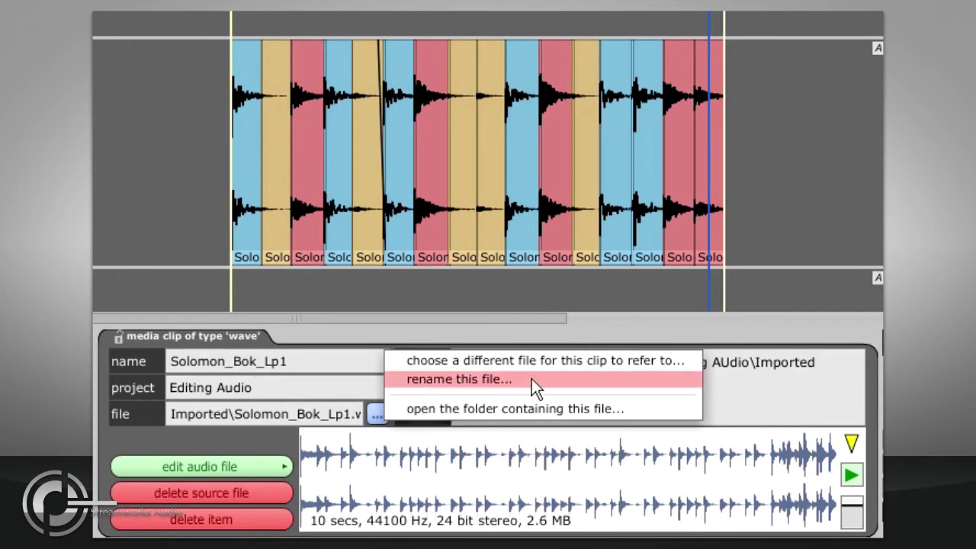
pyautogui.click(567, 409)
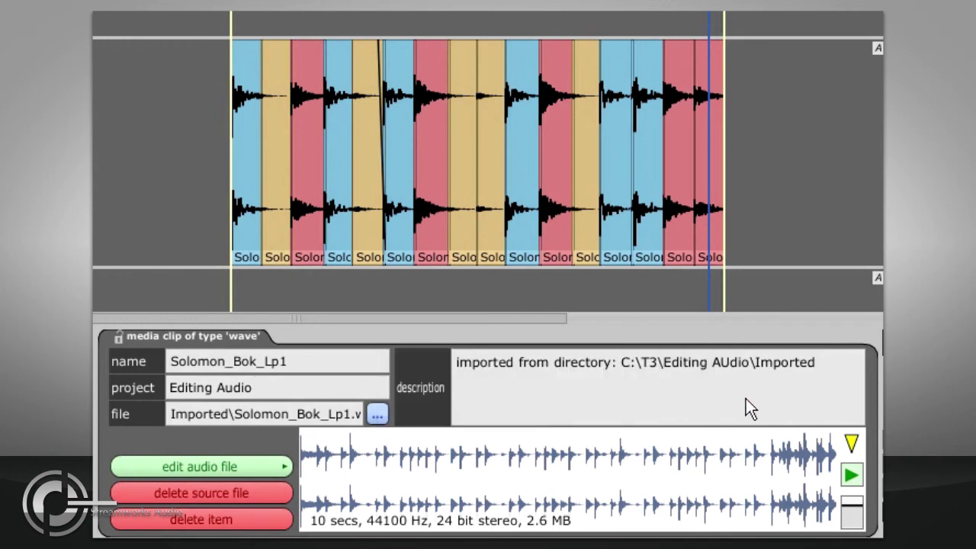
# - Stop the preview and create a copy of the clip's wave file
pyautogui.click(848, 472)
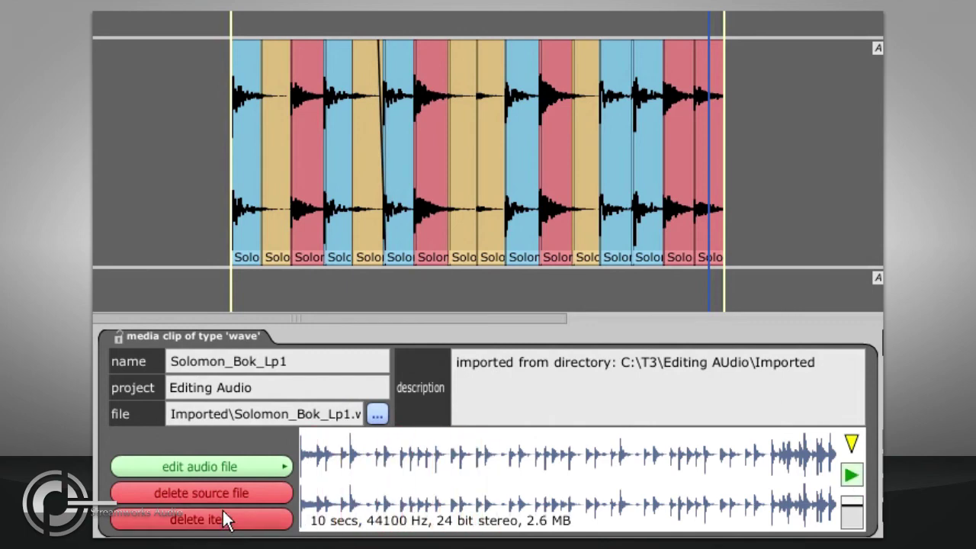
pyautogui.click(195, 476)
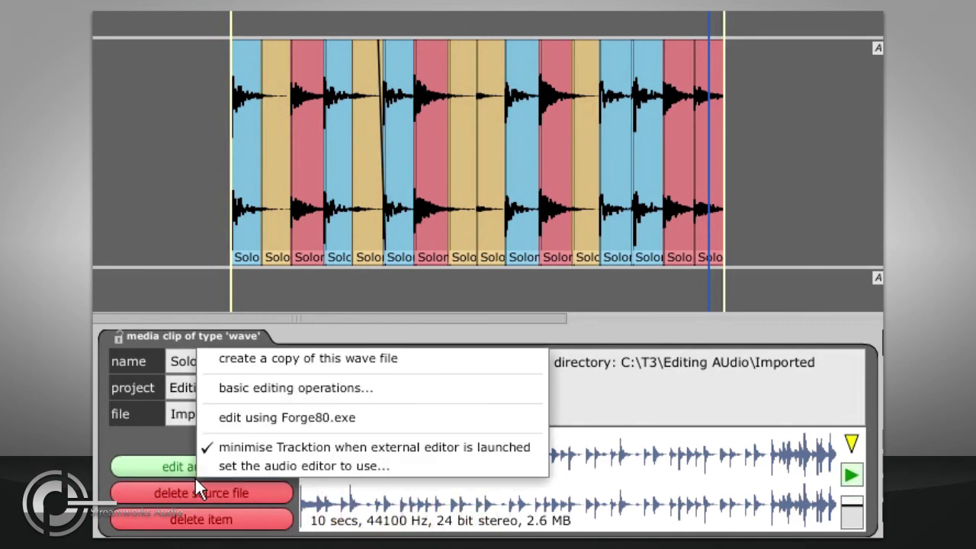
pyautogui.click(457, 358)
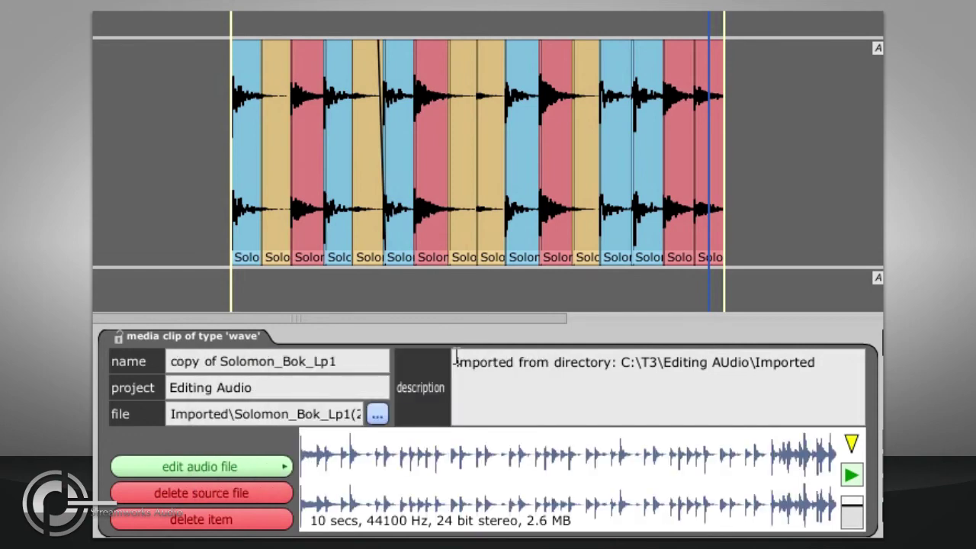
# - Browse the 'basic editing operations...' list, then close it without applying anything
pyautogui.click(270, 464)
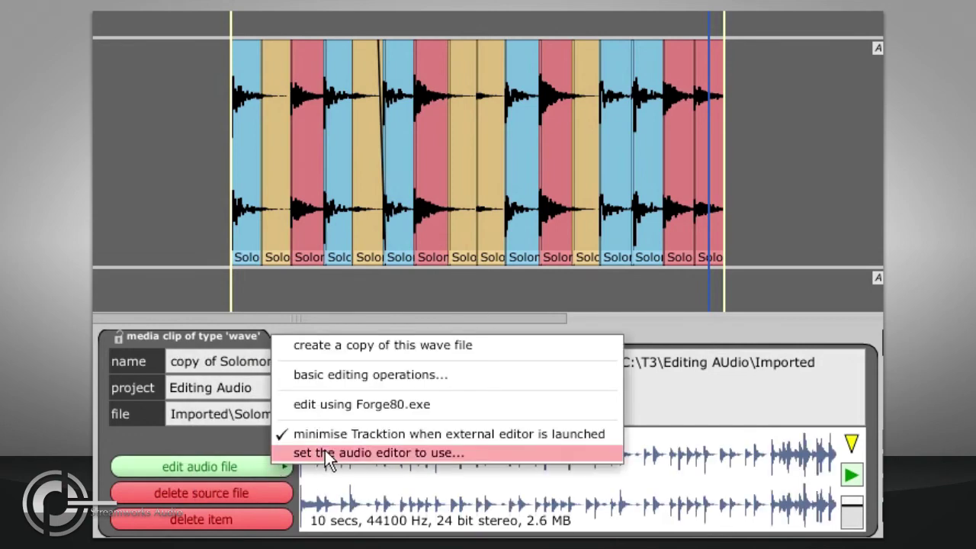
pyautogui.click(398, 374)
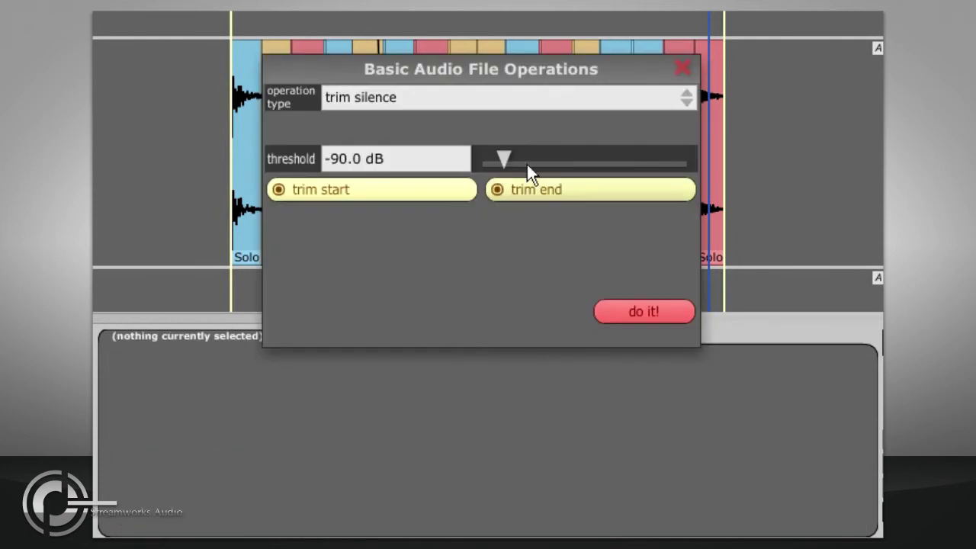
pyautogui.click(532, 101)
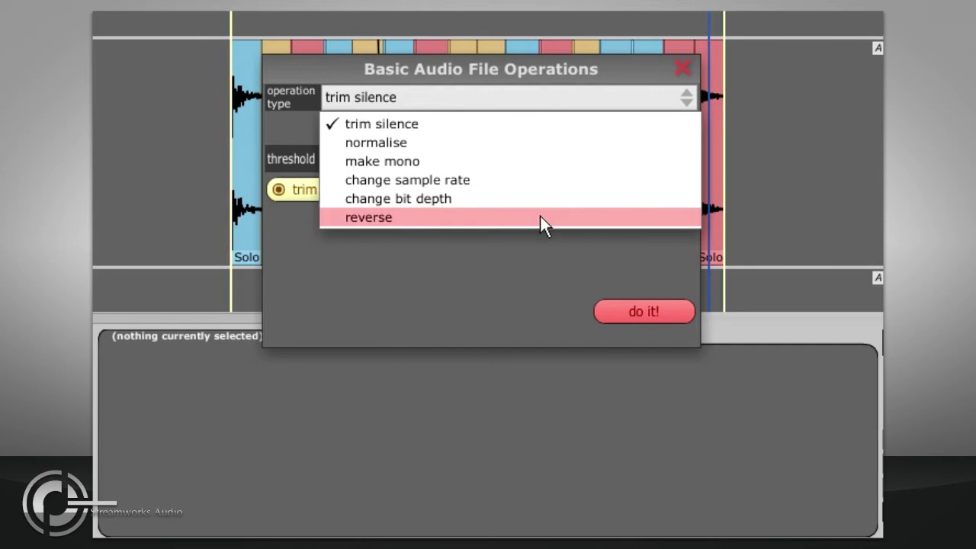
pyautogui.click(540, 257)
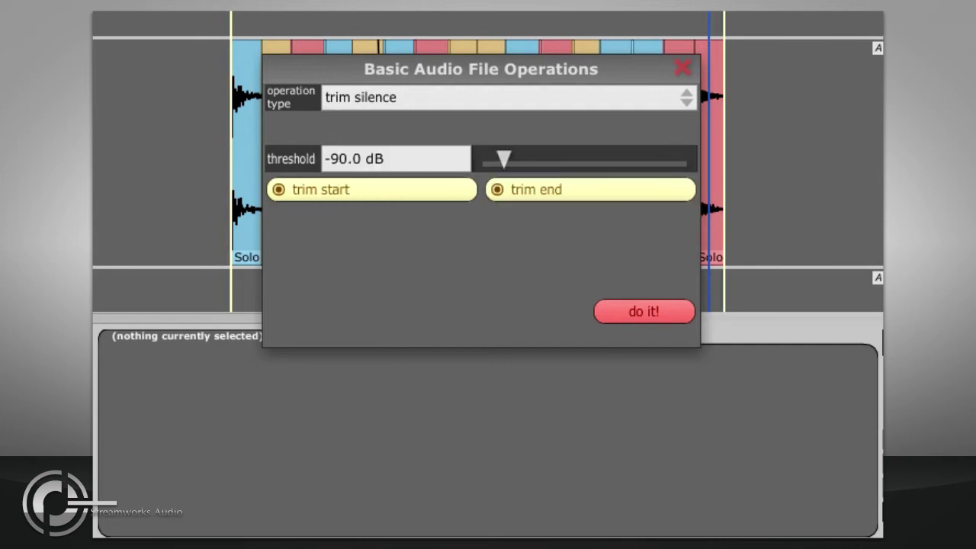
pyautogui.click(682, 68)
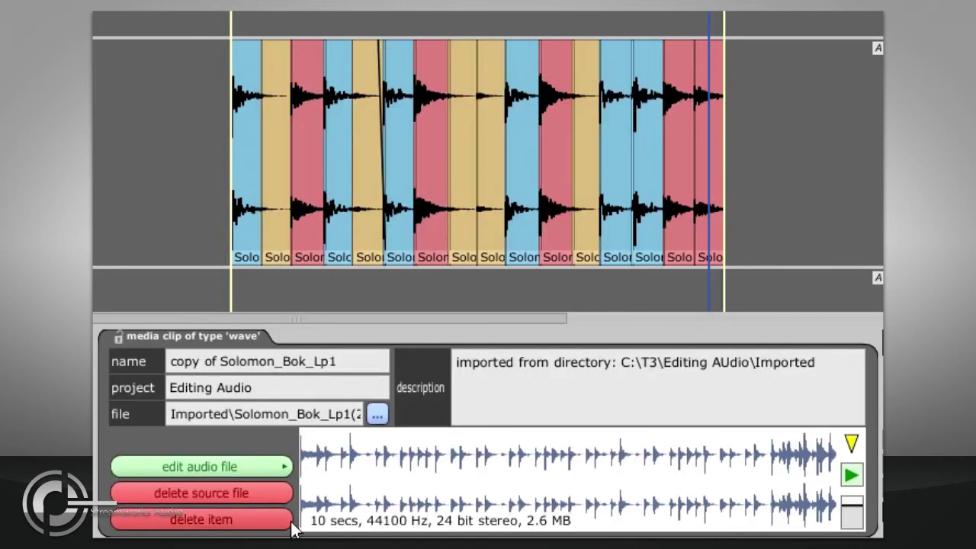
# - Set Sony Sound Forge 8.0 (Forge80.exe) as the external audio editor
pyautogui.click(254, 465)
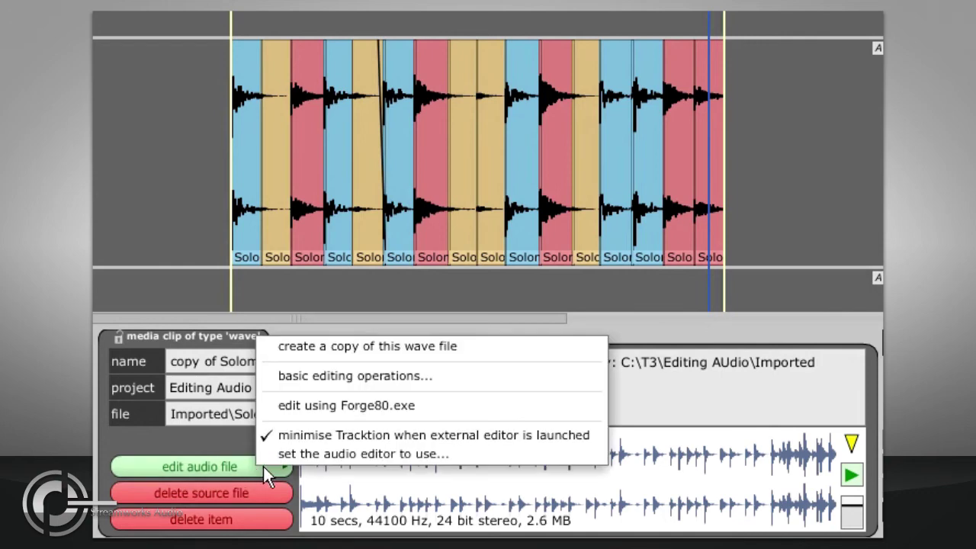
pyautogui.click(307, 450)
pyautogui.click(437, 87)
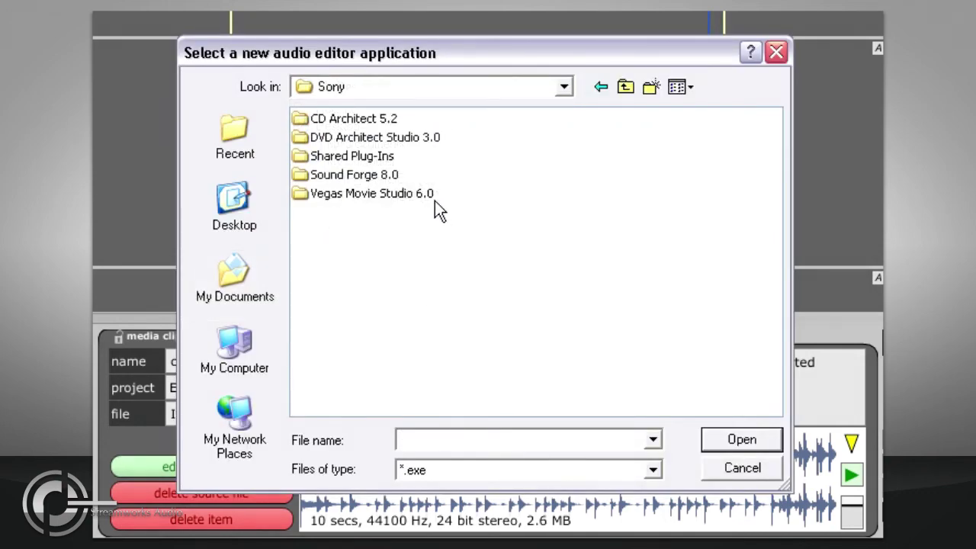
pyautogui.doubleClick(385, 176)
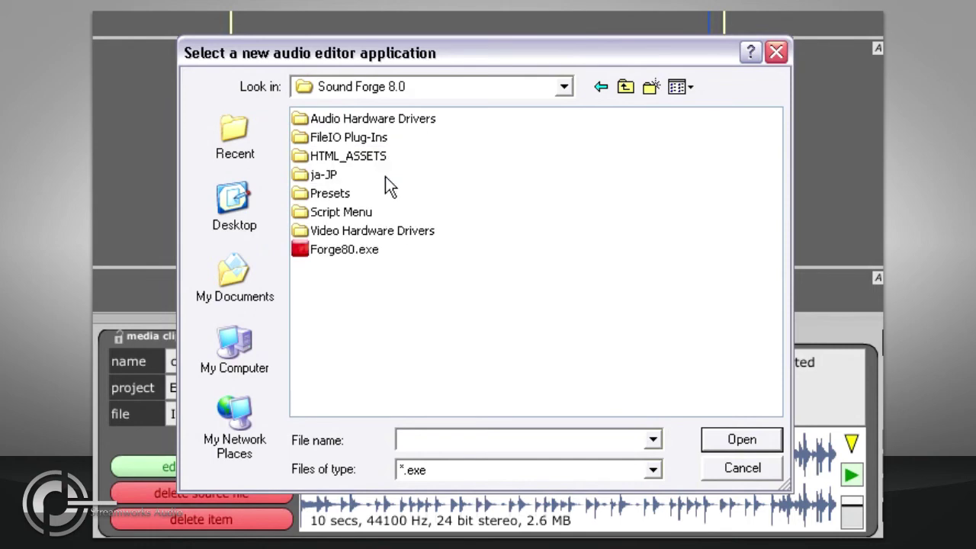
pyautogui.doubleClick(340, 250)
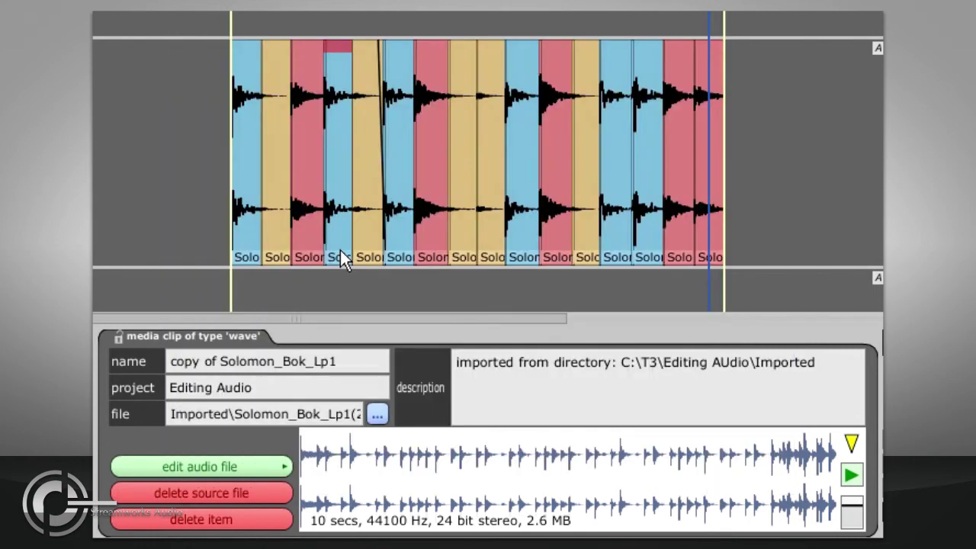
# - Open the first sliced clip's wave file in Forge80.exe
pyautogui.click(281, 468)
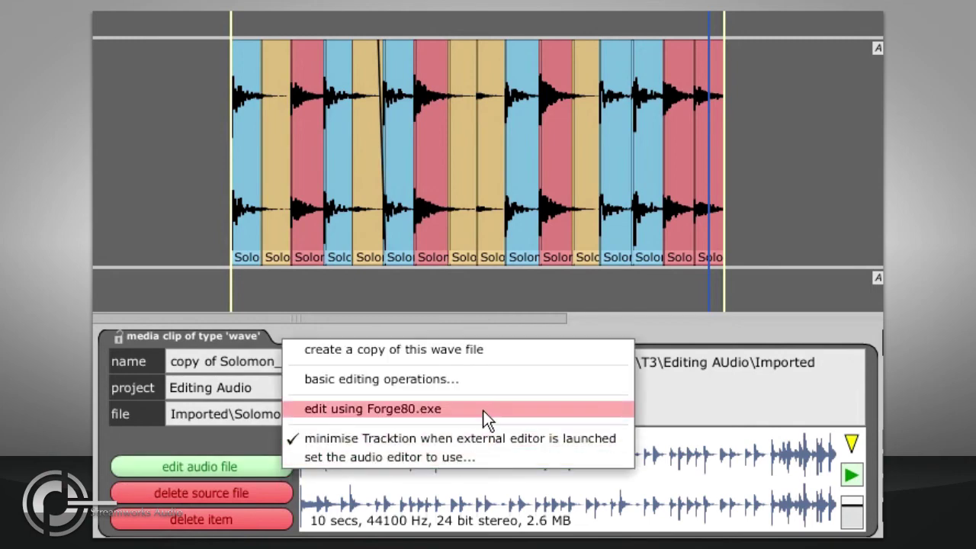
pyautogui.click(242, 147)
pyautogui.rightClick(243, 148)
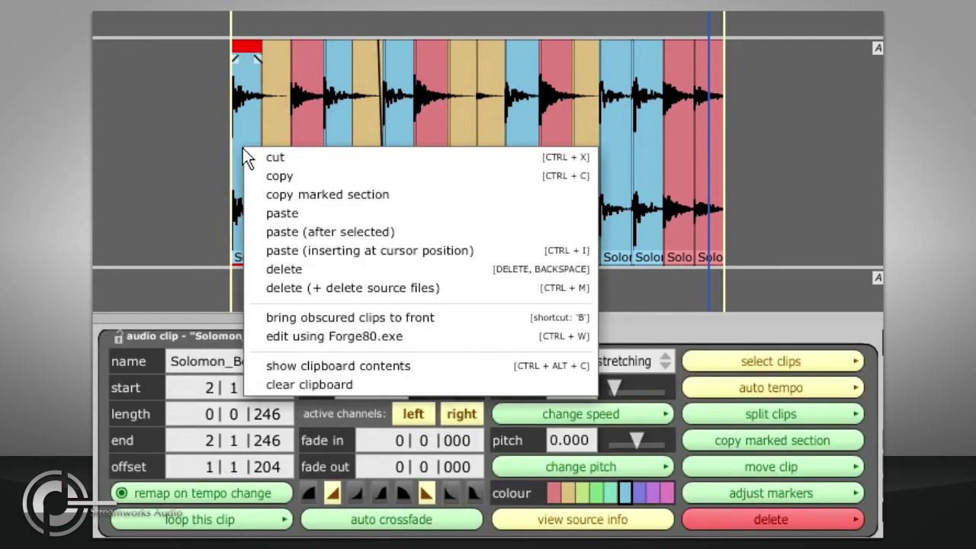
pyautogui.click(484, 333)
pyautogui.moveTo(342, 320); pyautogui.dragTo(636, 358)
pyautogui.press('Delete')
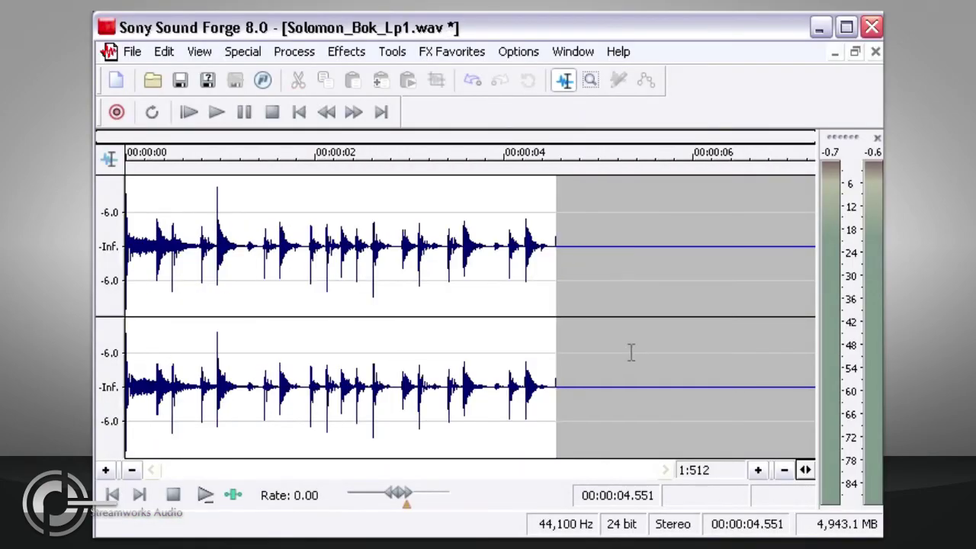
pyautogui.click(179, 80)
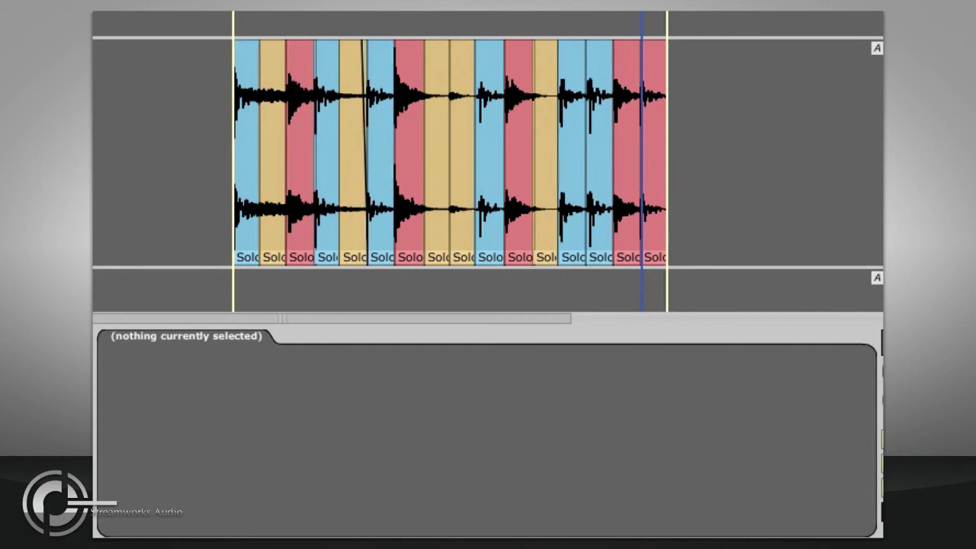
# - Select track 2 and try render-to-file settings at 44100, then cancel without rendering
pyautogui.click(160, 152)
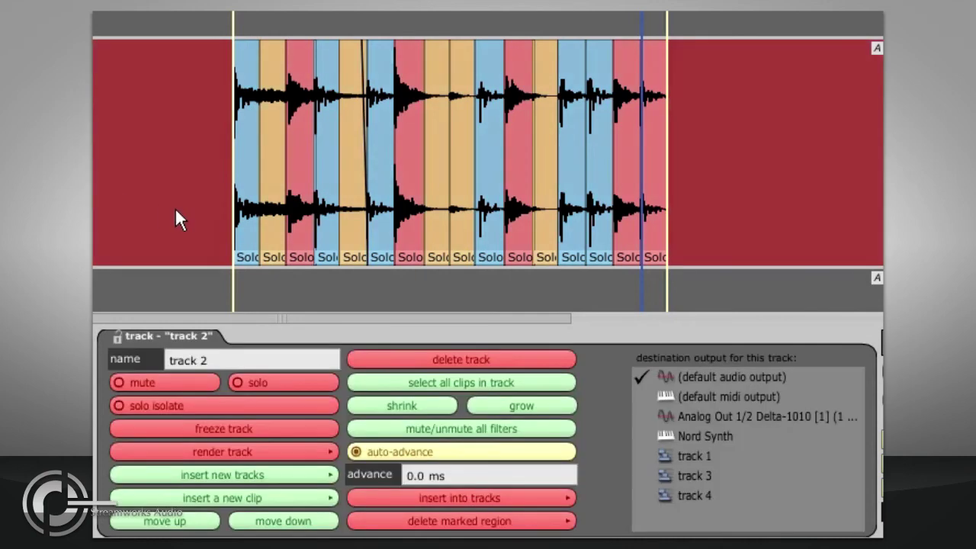
pyautogui.click(302, 454)
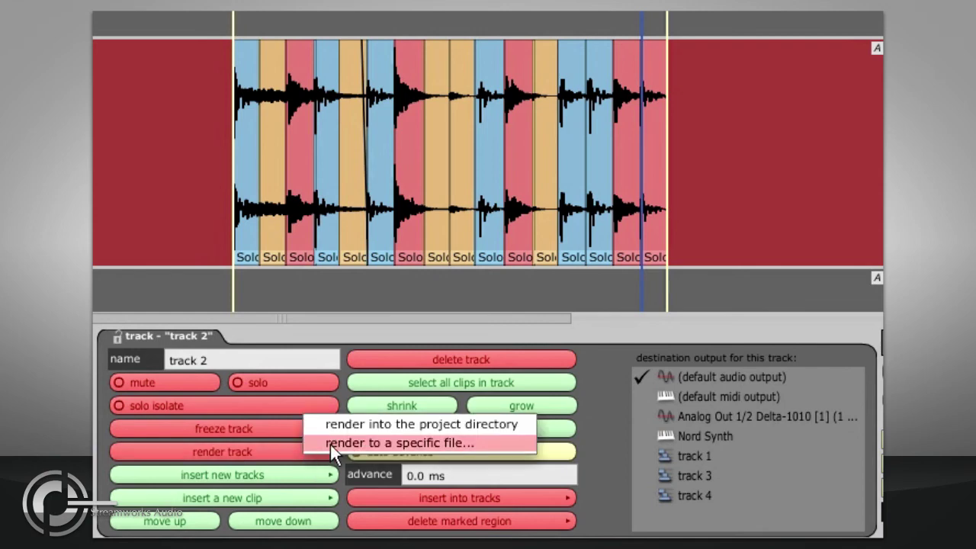
pyautogui.click(330, 445)
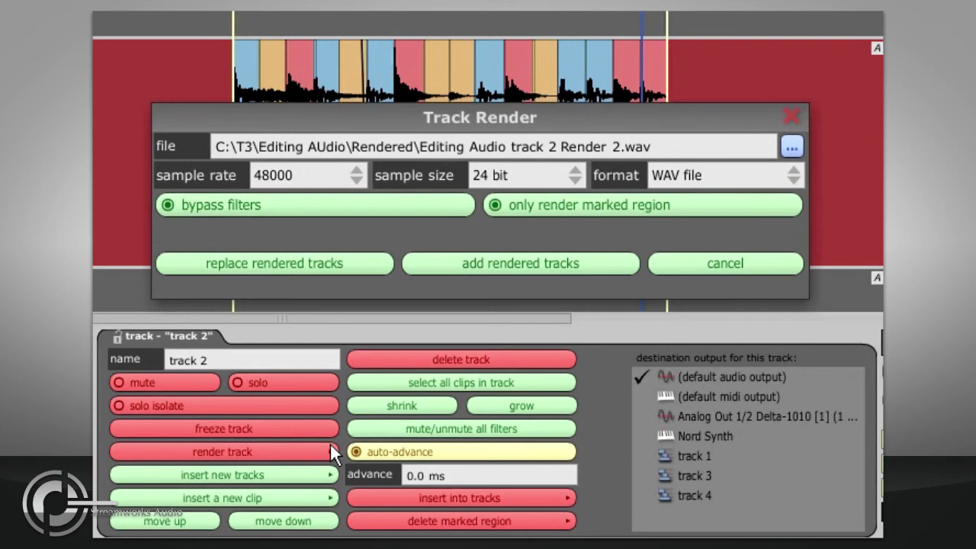
pyautogui.click(305, 179)
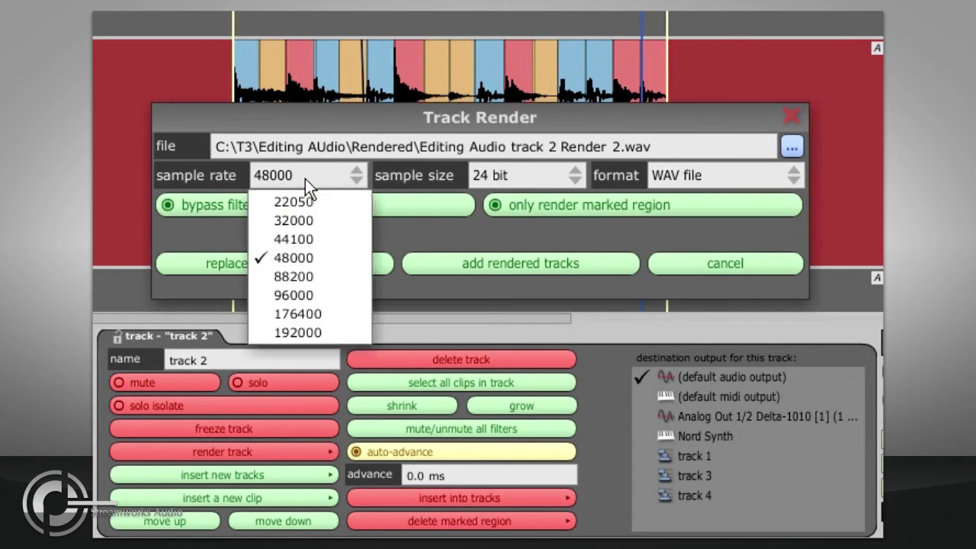
pyautogui.click(300, 240)
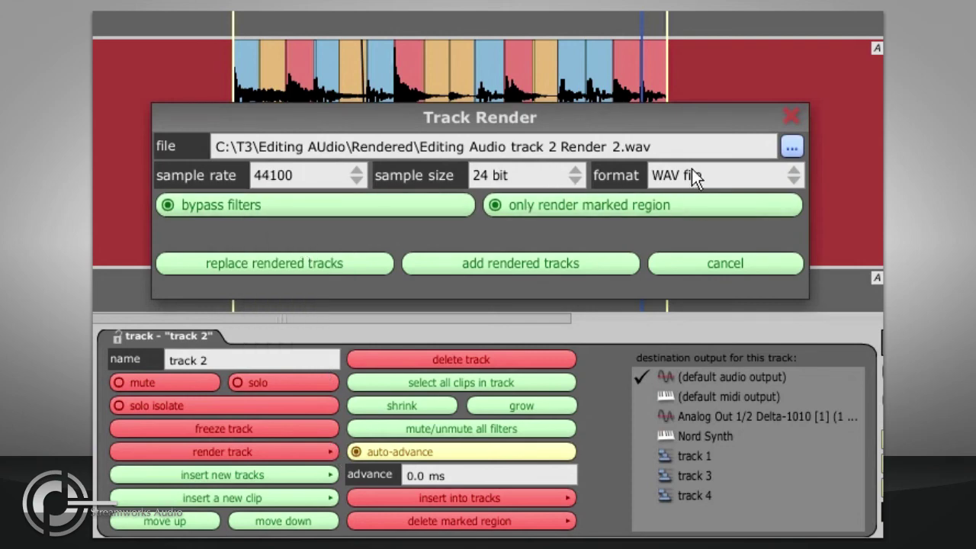
pyautogui.click(711, 263)
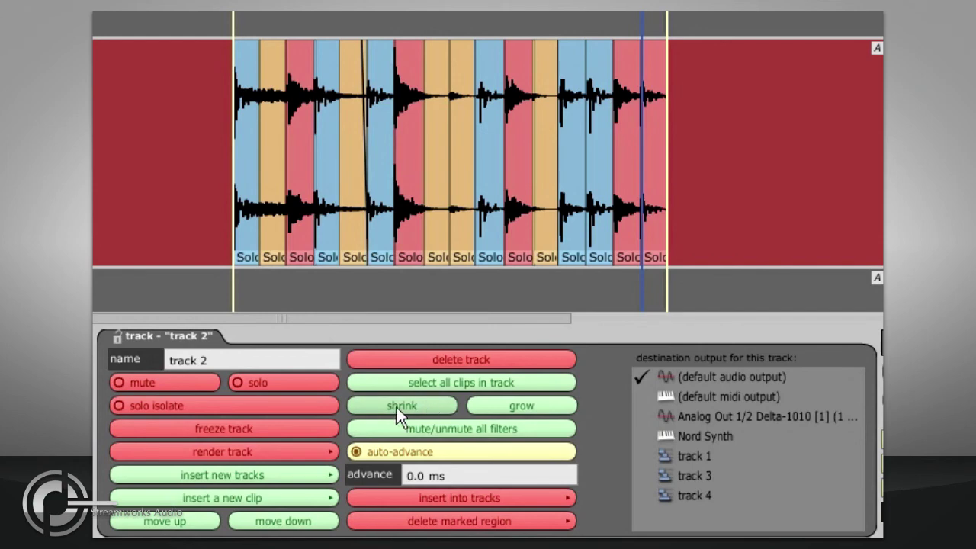
# - Render track 2 into the project directory at 44100, 24 bit, without bypassing filters, and add it as a track
pyautogui.click(288, 450)
pyautogui.click(329, 421)
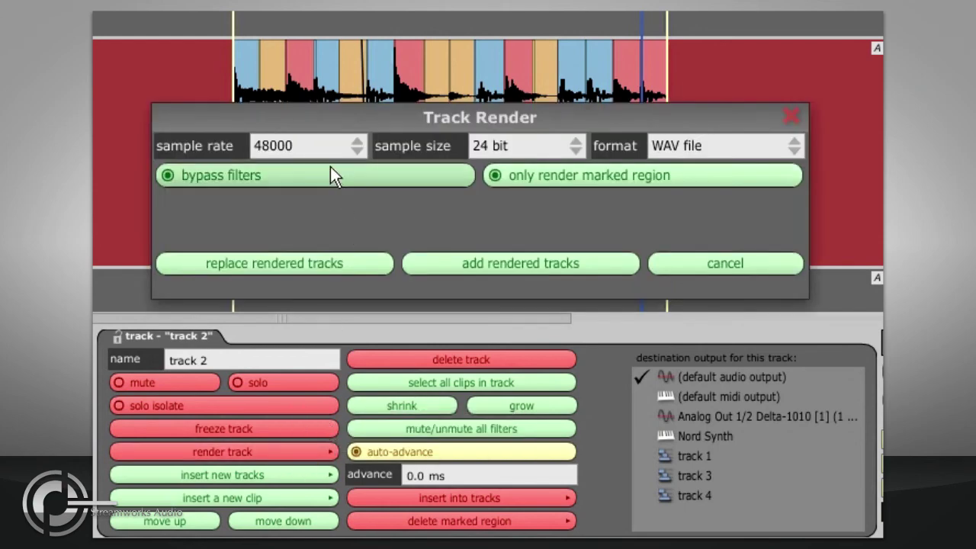
pyautogui.click(325, 141)
pyautogui.click(308, 203)
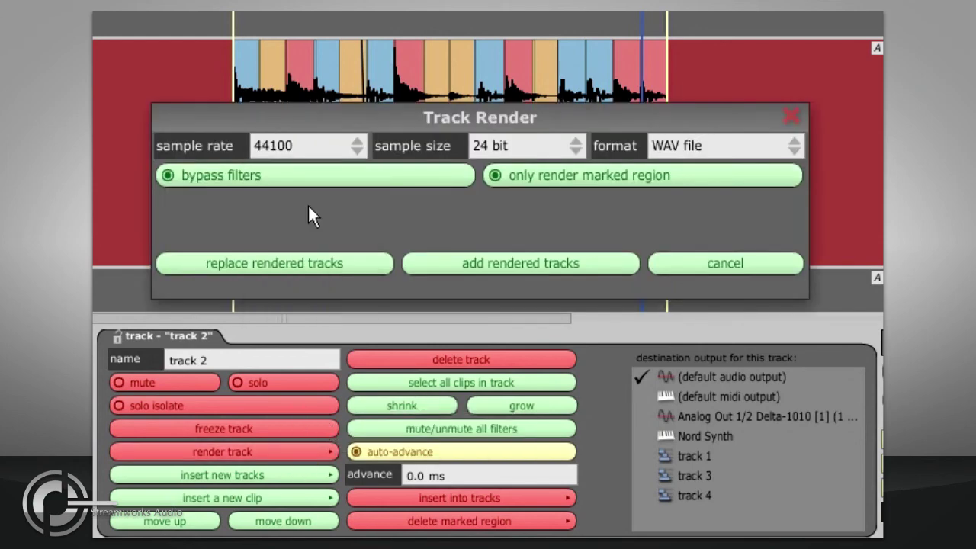
pyautogui.click(305, 176)
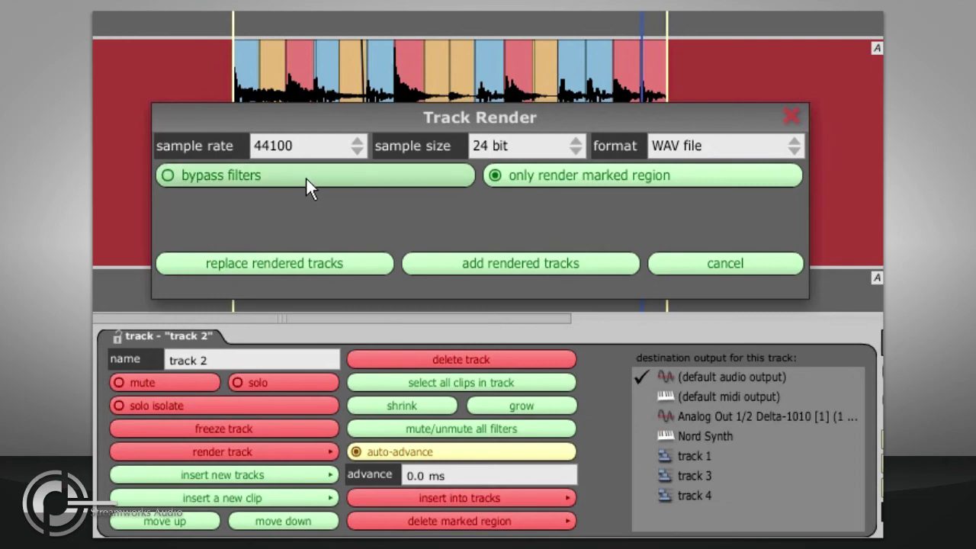
pyautogui.click(540, 141)
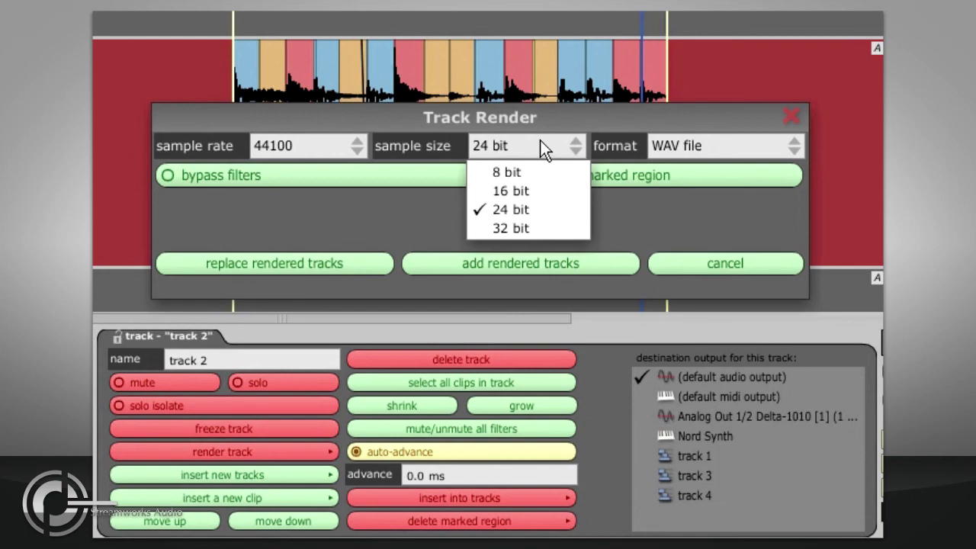
pyautogui.click(540, 141)
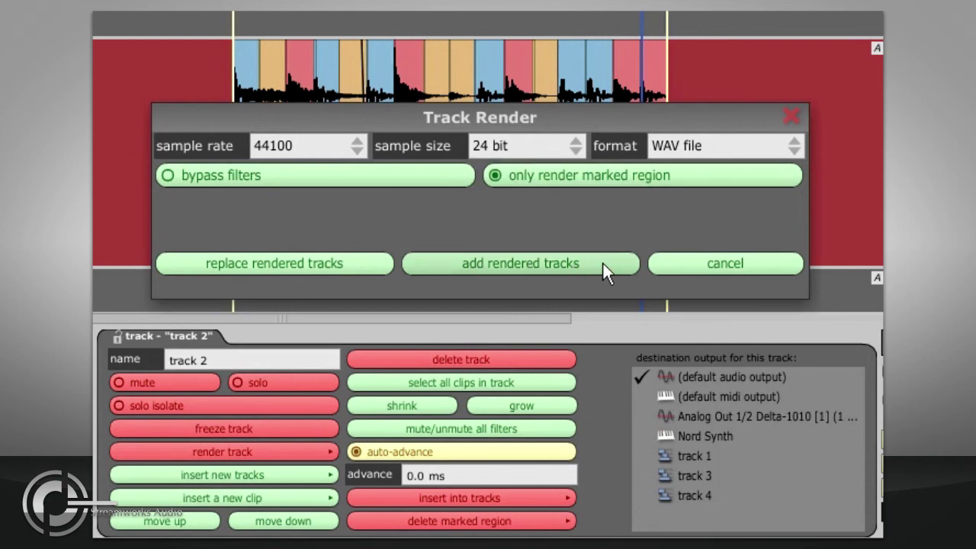
pyautogui.click(358, 263)
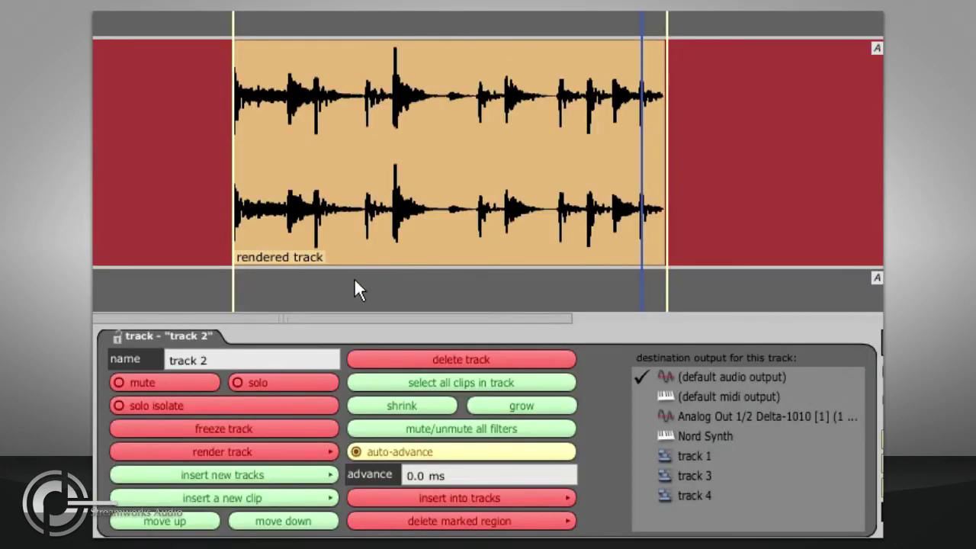
# - Toggle 'only render marked region' and 'bypass filters' in the render-to-file options, then cancel unchanged
pyautogui.click(297, 452)
pyautogui.click(318, 445)
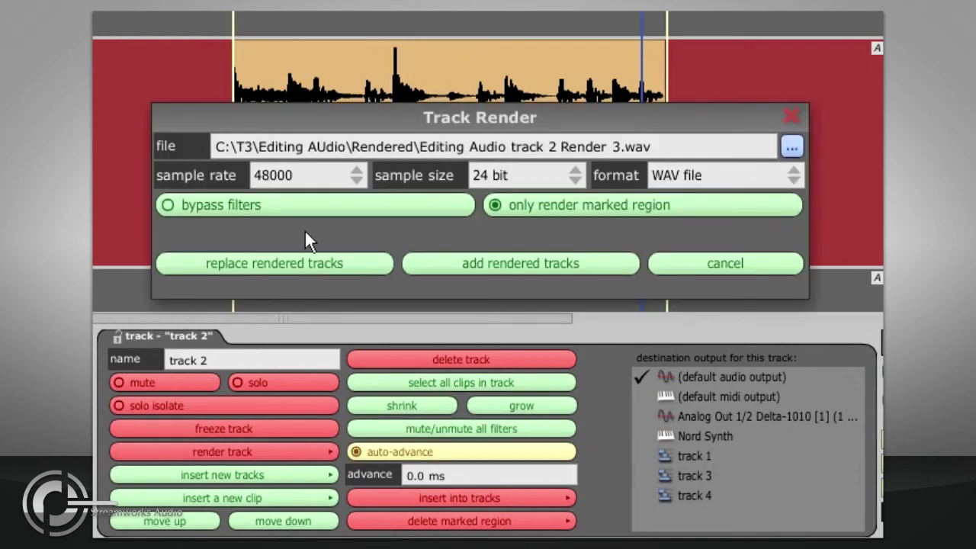
pyautogui.click(550, 209)
pyautogui.click(550, 205)
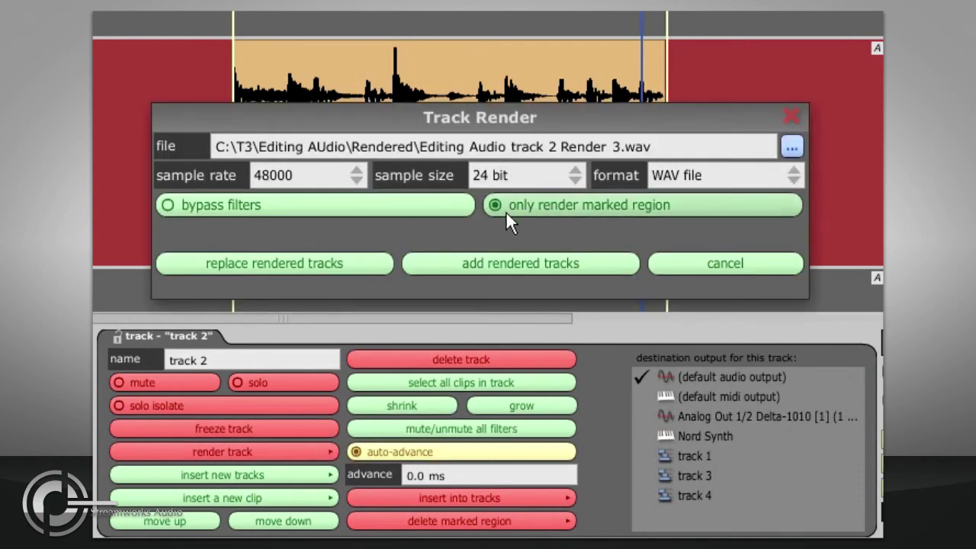
pyautogui.click(420, 205)
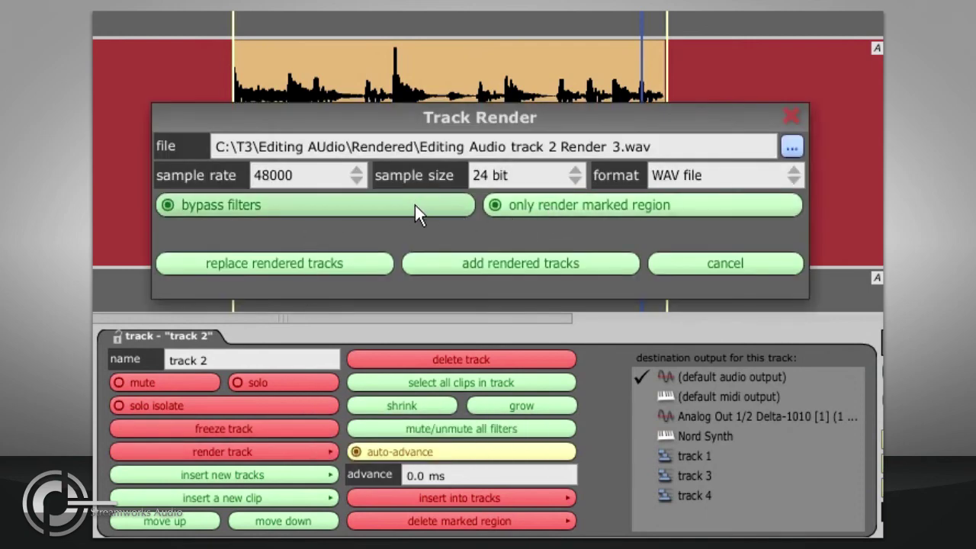
pyautogui.click(296, 204)
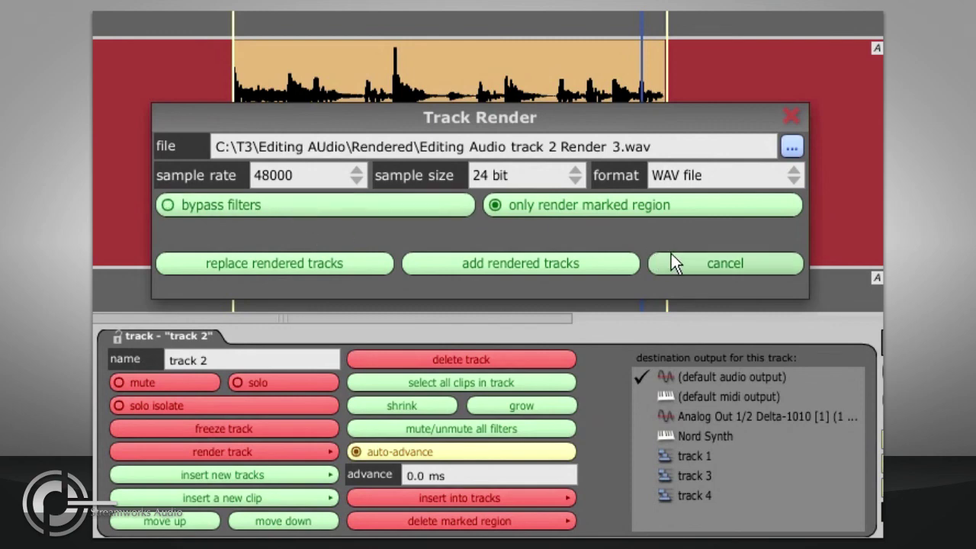
pyautogui.click(682, 263)
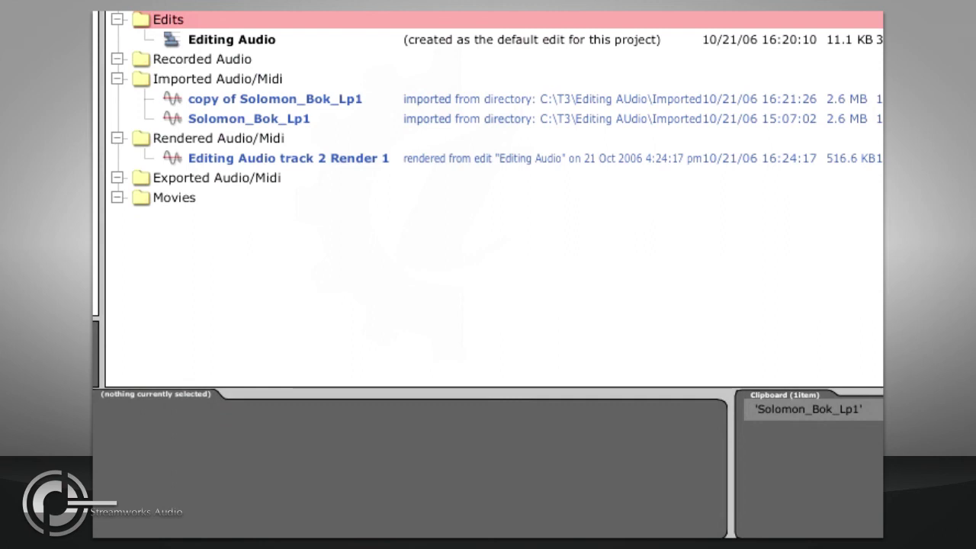
# - Play and stop the original Solomon_Bok_Lp1 loop, then play the 'Editing Audio track 2 Render 1' file
pyautogui.click(196, 119)
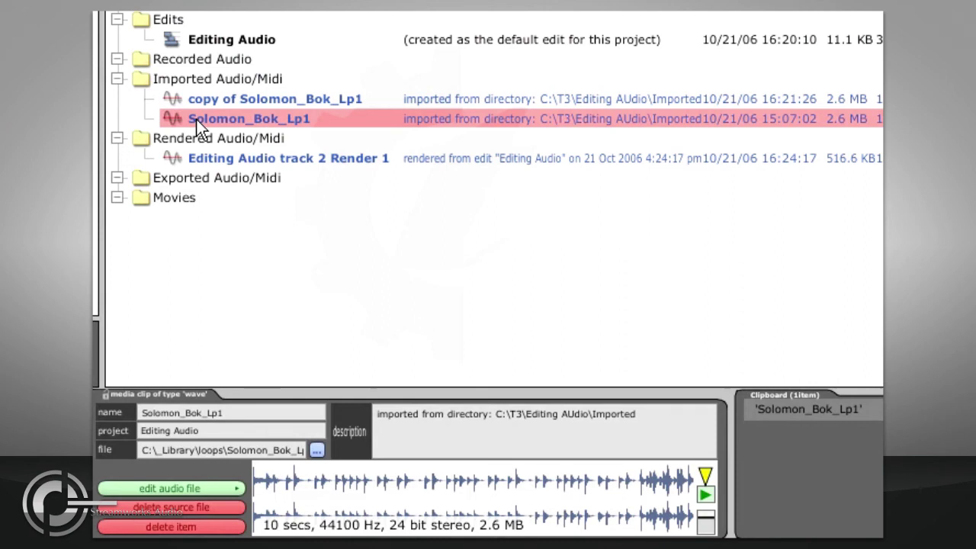
pyautogui.click(705, 494)
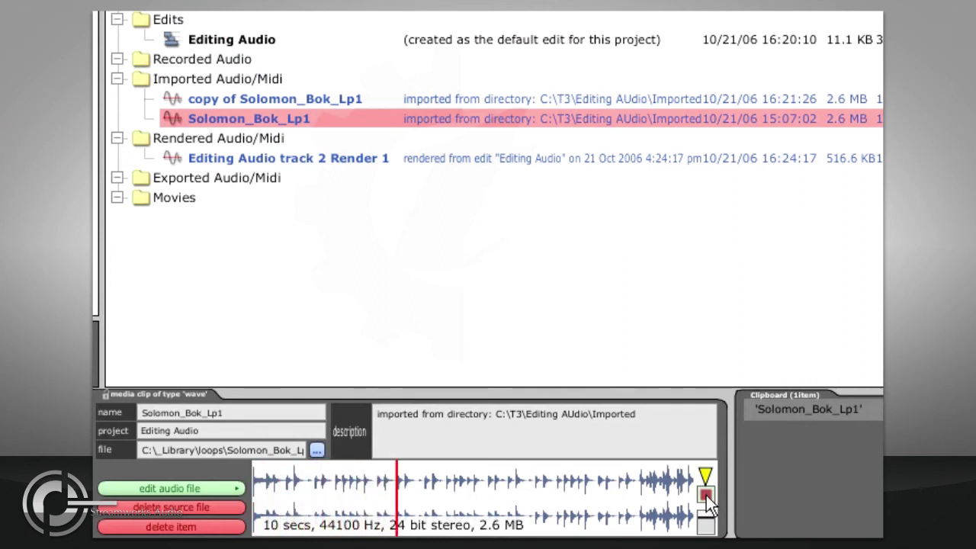
pyautogui.click(705, 495)
pyautogui.click(204, 160)
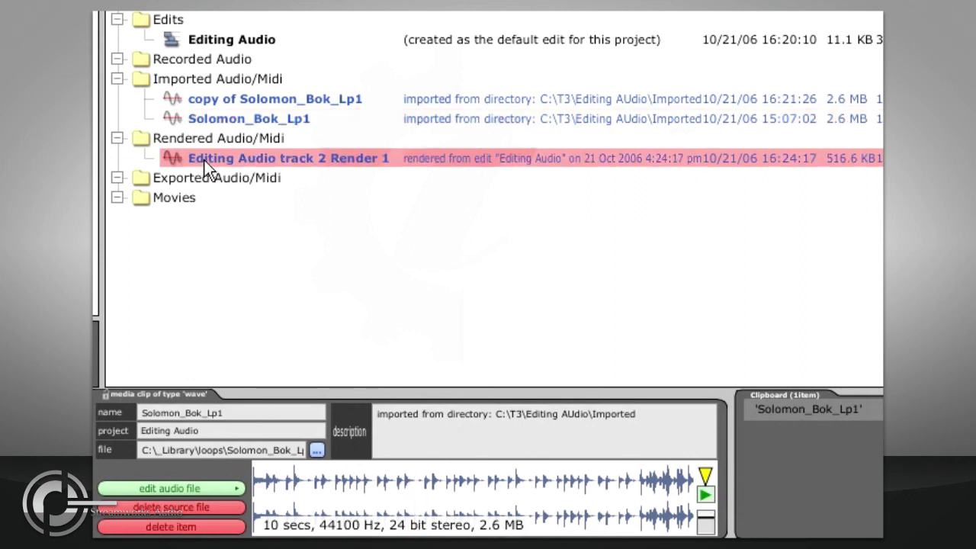
pyautogui.click(703, 492)
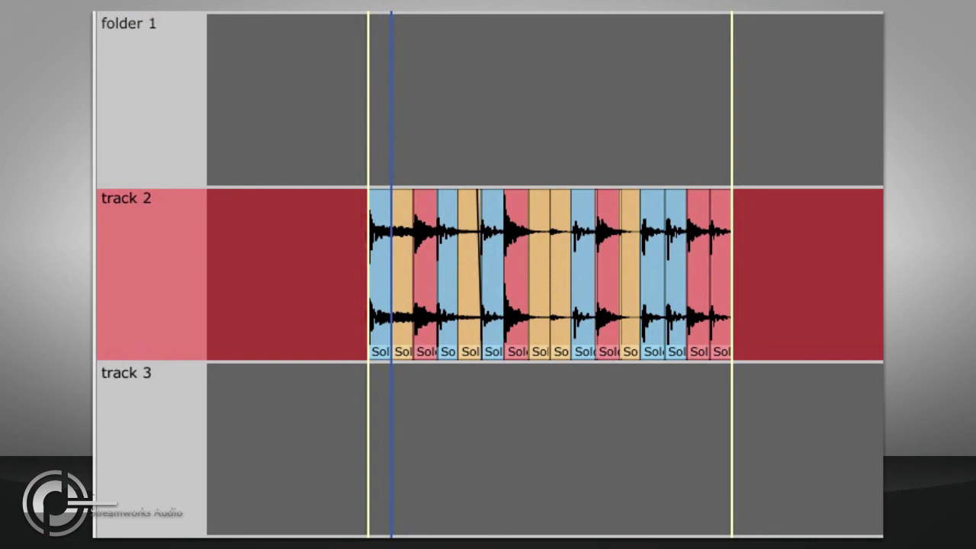
# - Move track 2 into folder 1 and shift the folder's overview clip along the timeline
pyautogui.moveTo(157, 246); pyautogui.dragTo(167, 120)
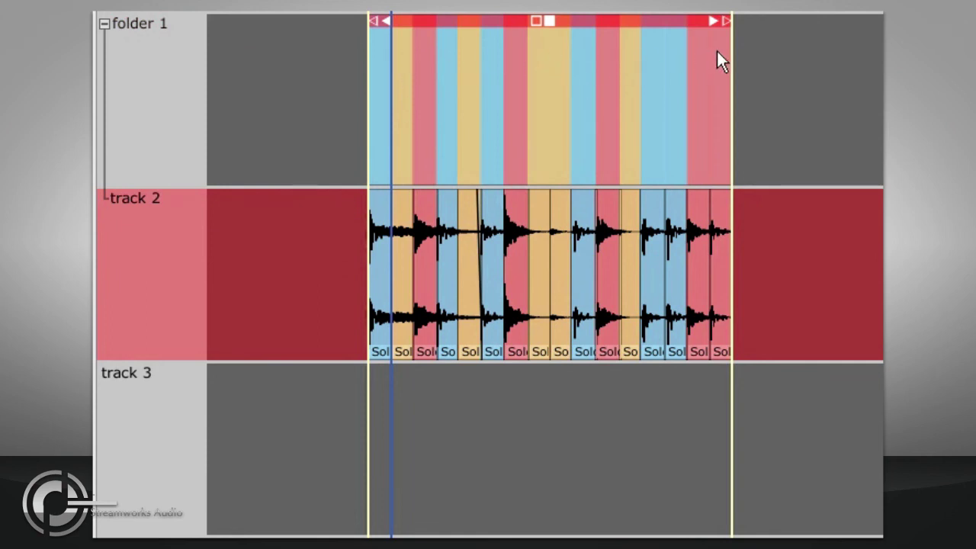
pyautogui.moveTo(448, 32)
pyautogui.mouseDown()
pyautogui.moveTo(507, 31)
pyautogui.moveTo(449, 32)
pyautogui.mouseUp()
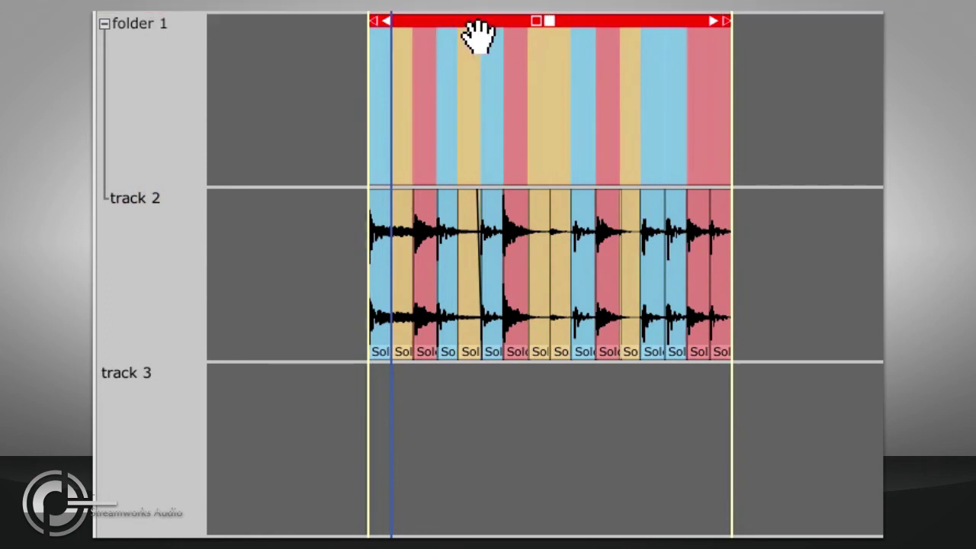
pyautogui.scroll(-3, 571, 74)
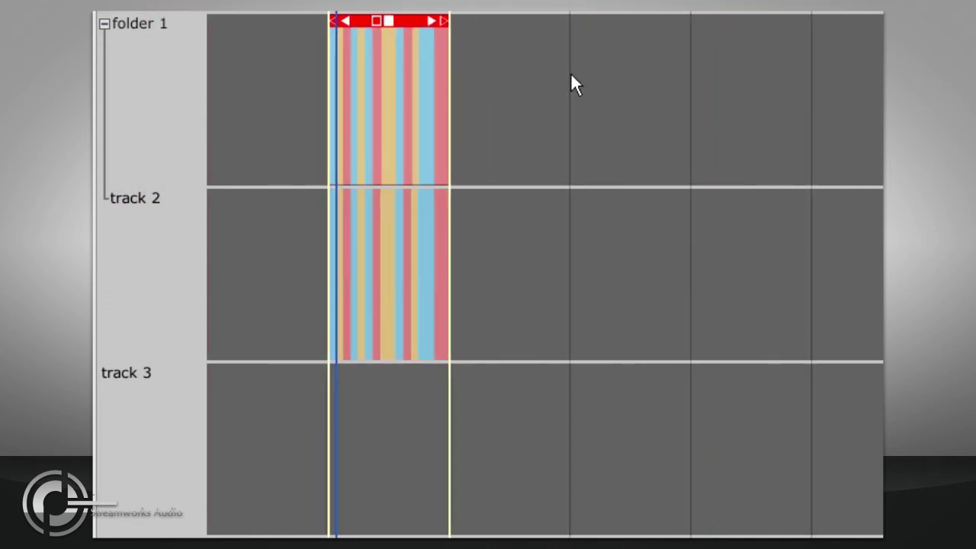
# - Paste a copy of the loop at the next bar line further along the timeline
pyautogui.click(540, 96)
pyautogui.click(576, 97)
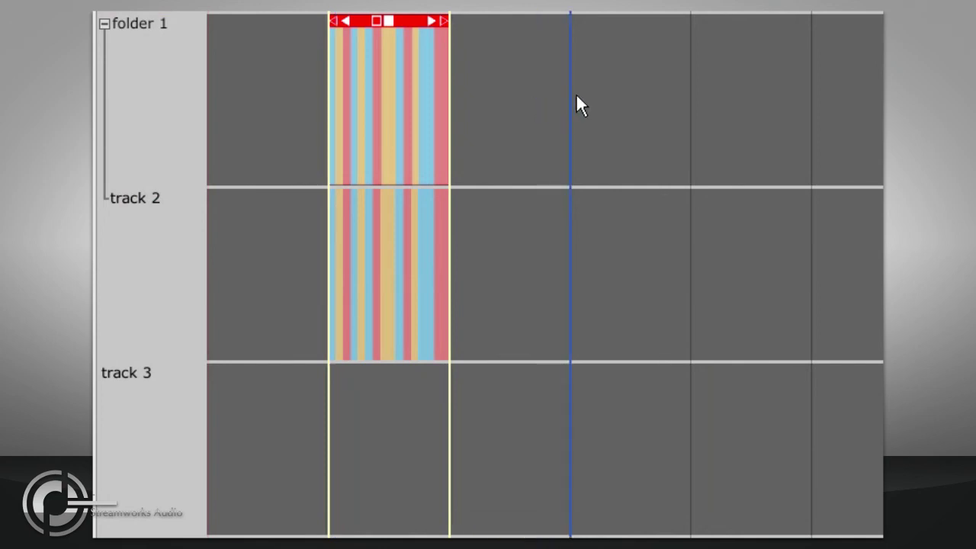
pyautogui.hotkey('ctrl', 'v')
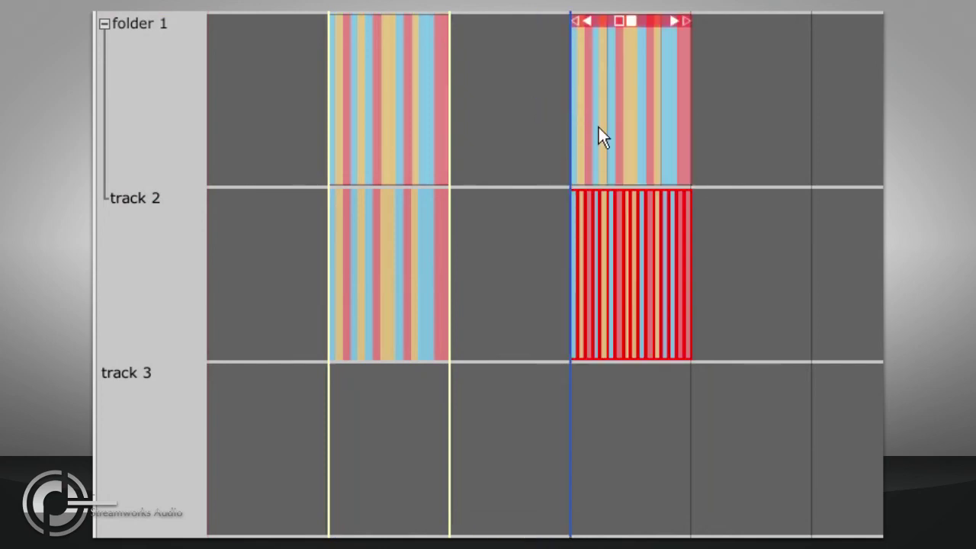
pyautogui.scroll(4, 701, 123)
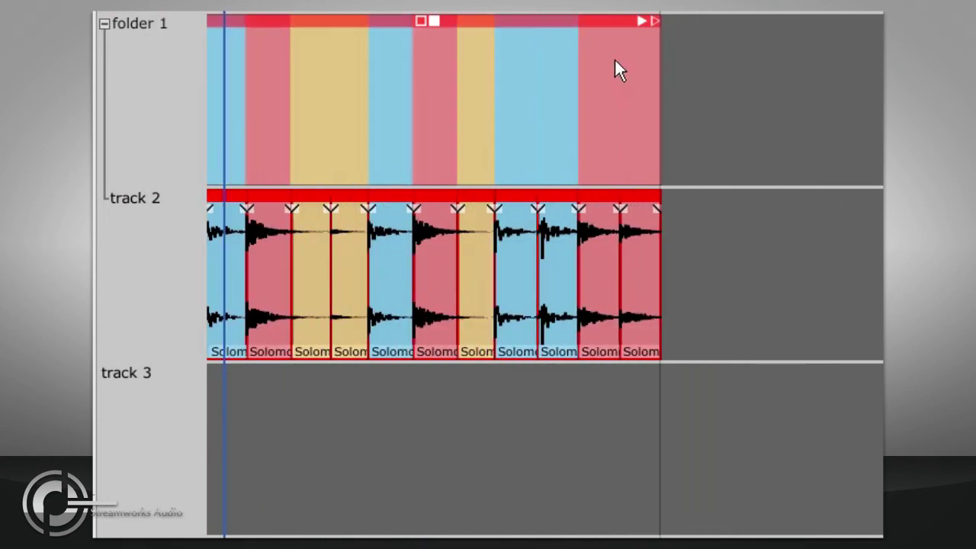
pyautogui.scroll(-3, 649, 18)
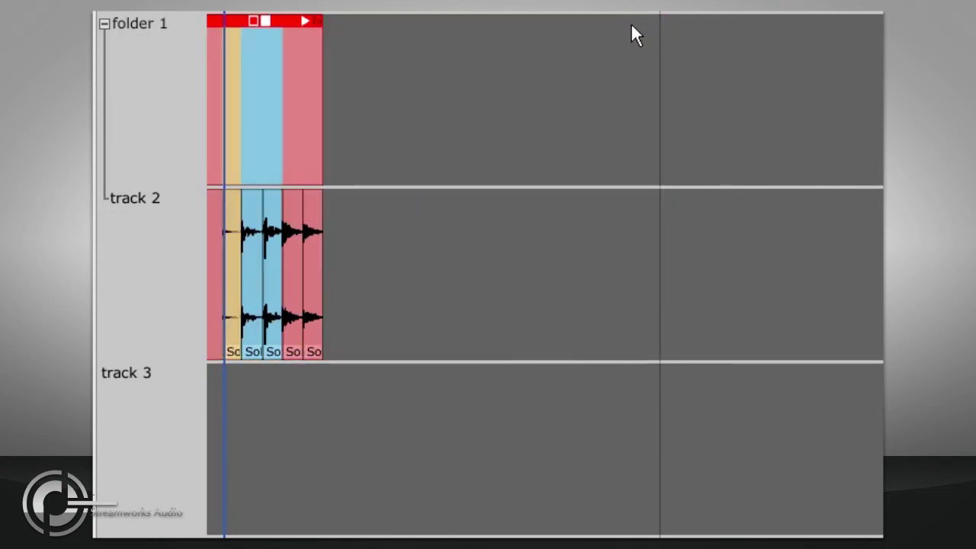
pyautogui.scroll(6, 633, 23)
pyautogui.scroll(-5, 692, 23)
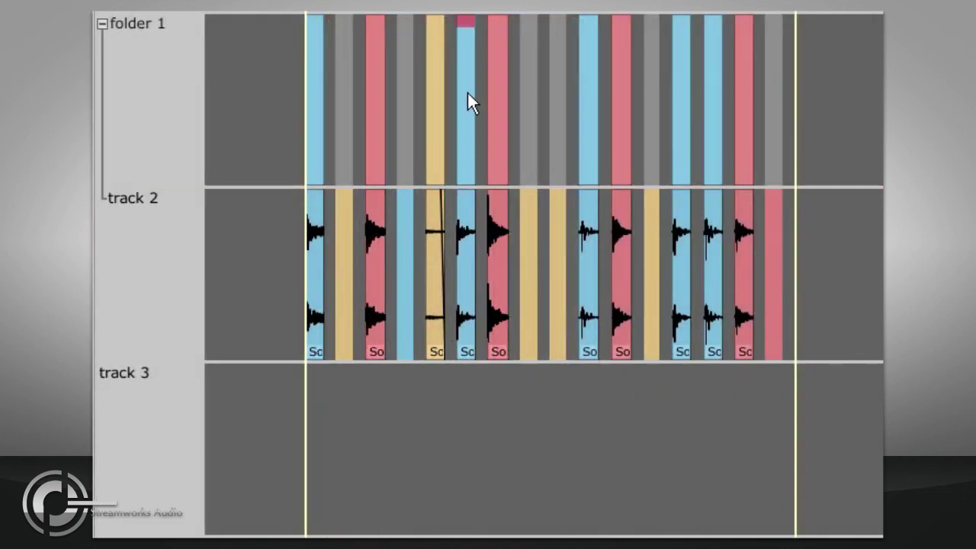
# - Move empty track 3 into folder 1 above the loop and insert a new MIDI clip across the loop range
pyautogui.moveTo(475, 33)
pyautogui.mouseDown()
pyautogui.moveTo(463, 26)
pyautogui.moveTo(477, 31)
pyautogui.mouseUp()
pyautogui.click(156, 423)
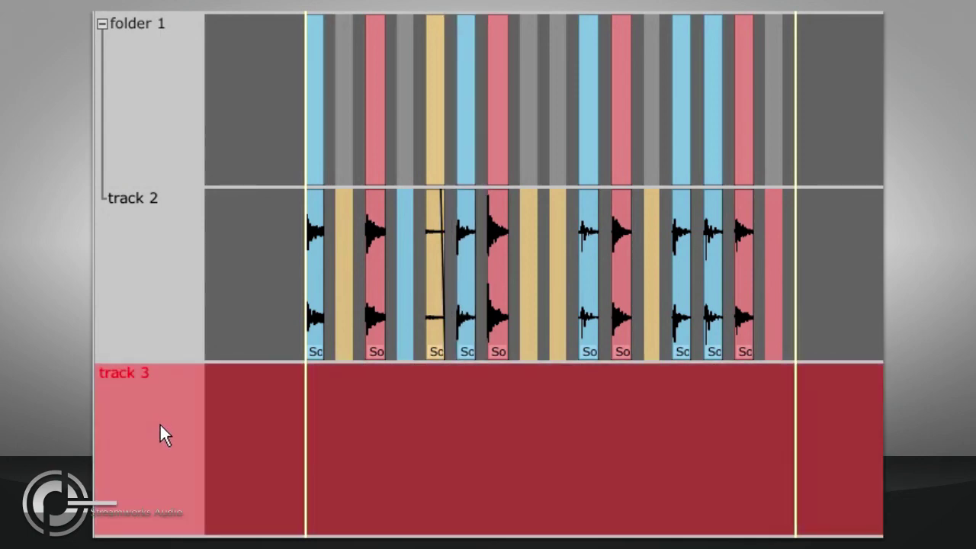
pyautogui.moveTo(160, 423); pyautogui.dragTo(166, 259)
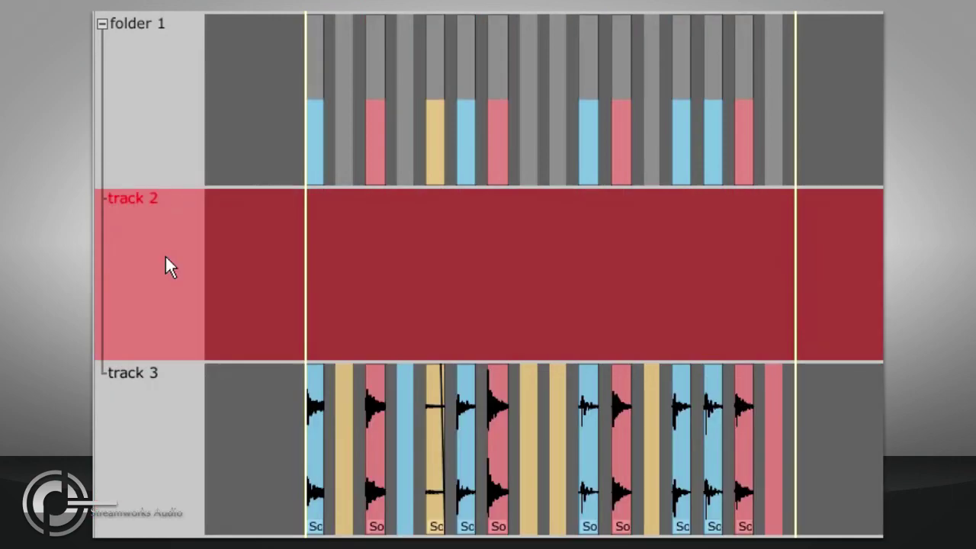
pyautogui.press('Insert')
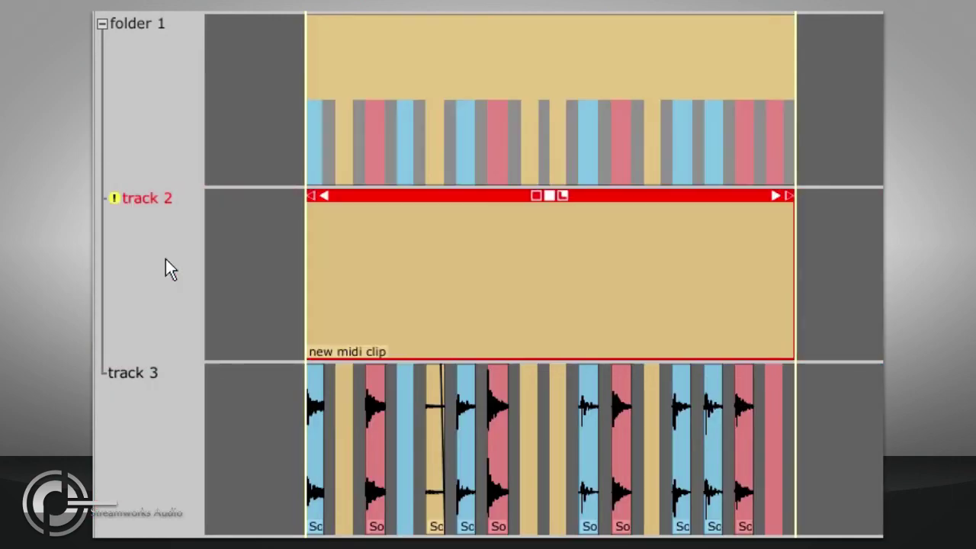